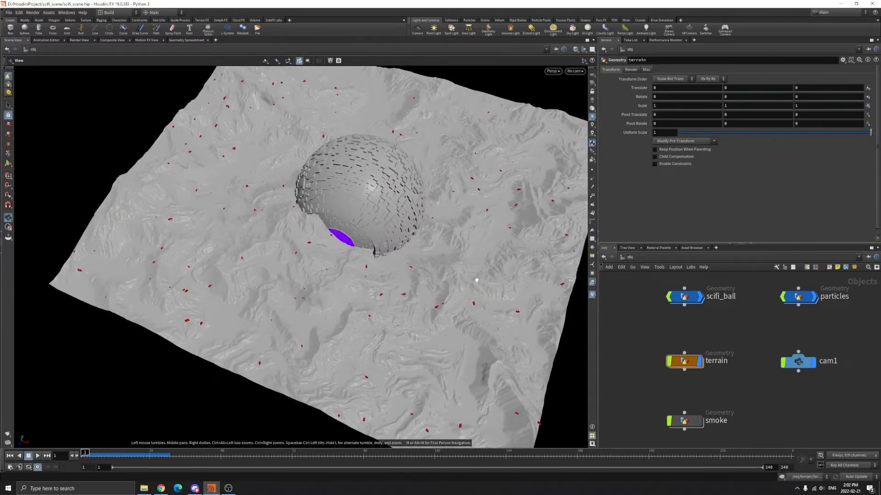
# - Hide the scifi_ball and particles objects so that the terrain is displayed without them
pyautogui.moveTo(403, 222); pyautogui.dragTo(376, 255)
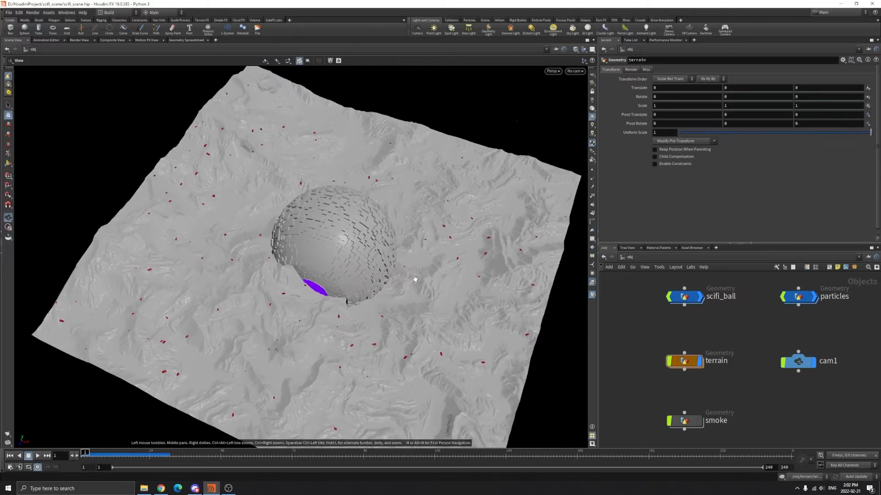
pyautogui.moveTo(415, 278); pyautogui.dragTo(394, 275)
pyautogui.scroll(3, 712, 336)
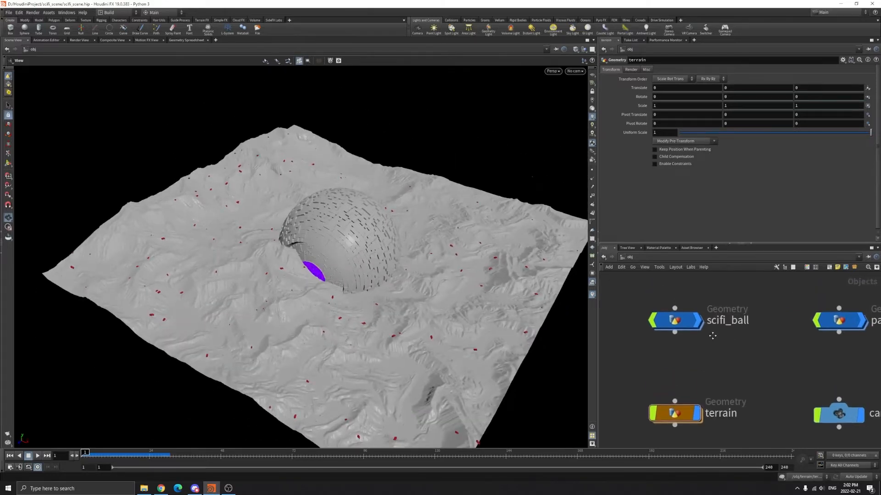
pyautogui.scroll(2, 712, 336)
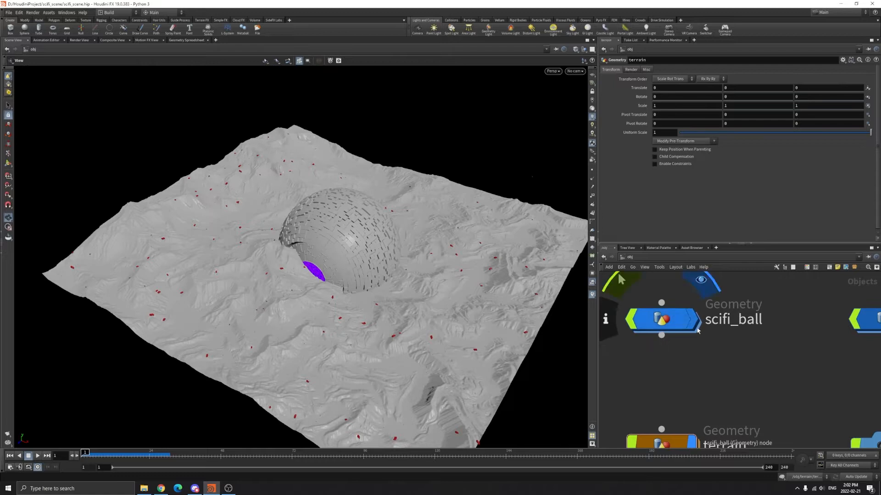
pyautogui.click(697, 322)
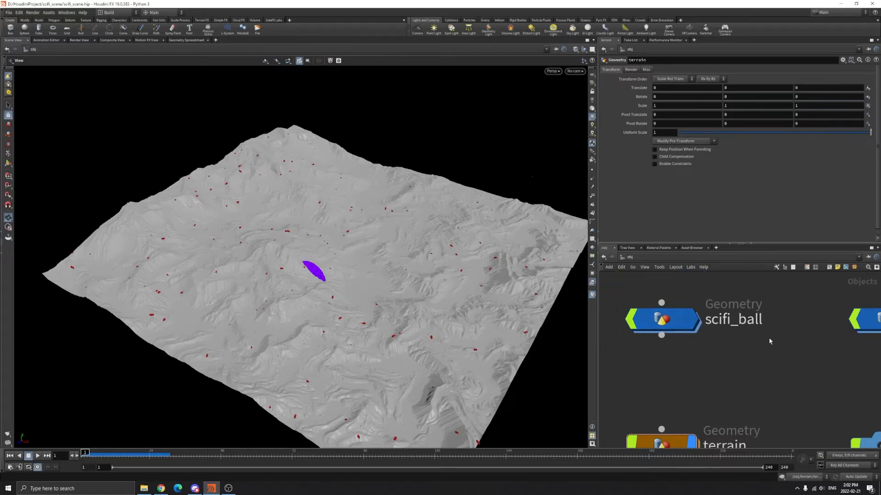
pyautogui.moveTo(821, 341); pyautogui.dragTo(688, 346, button='middle')
pyautogui.click(788, 325)
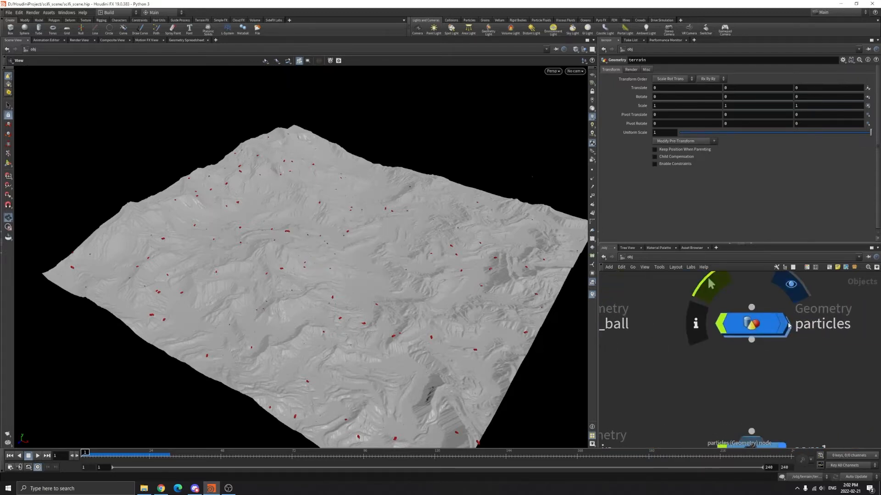
# - Go inside the terrain object and open the node network of the terrain asset it contains
pyautogui.scroll(-3, 756, 323)
pyautogui.scroll(3, 748, 315)
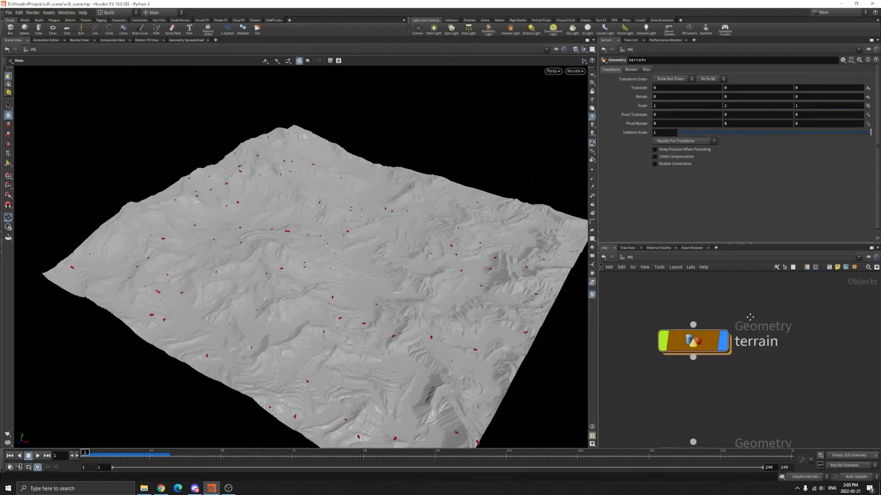
pyautogui.doubleClick(693, 340)
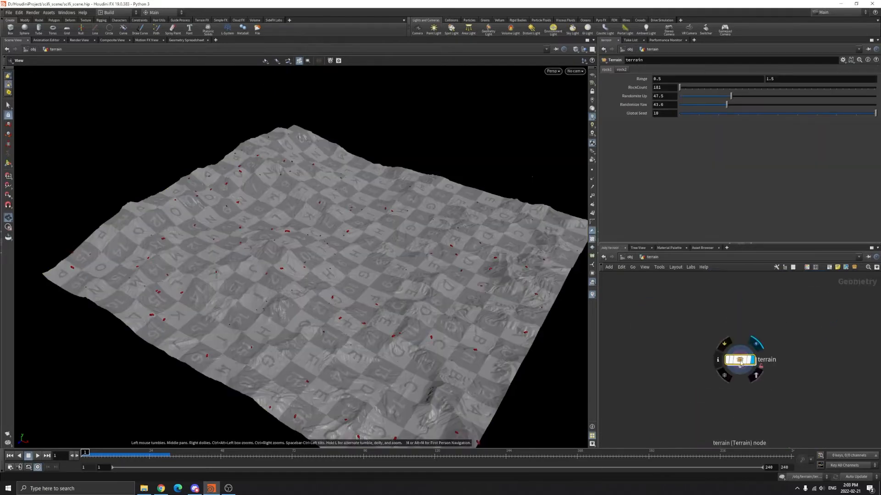
pyautogui.doubleClick(739, 357)
# - Display the heightfield1 node at the start of the terrain network and frame it in the viewport
pyautogui.scroll(5, 719, 287)
pyautogui.click(709, 341)
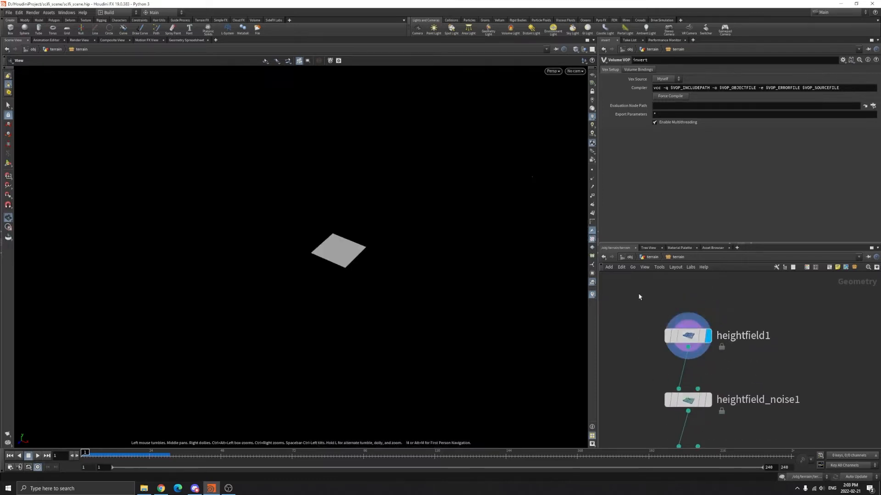
pyautogui.press('f')
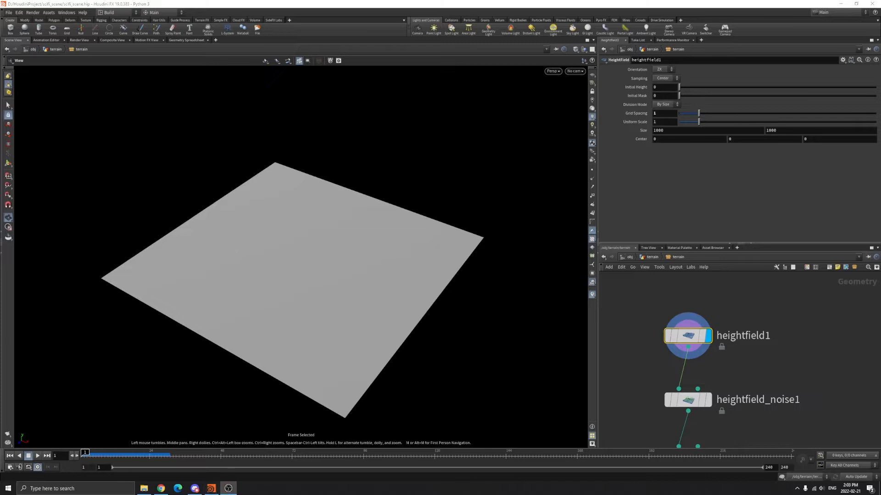
pyautogui.moveTo(257, 237); pyautogui.dragTo(365, 303)
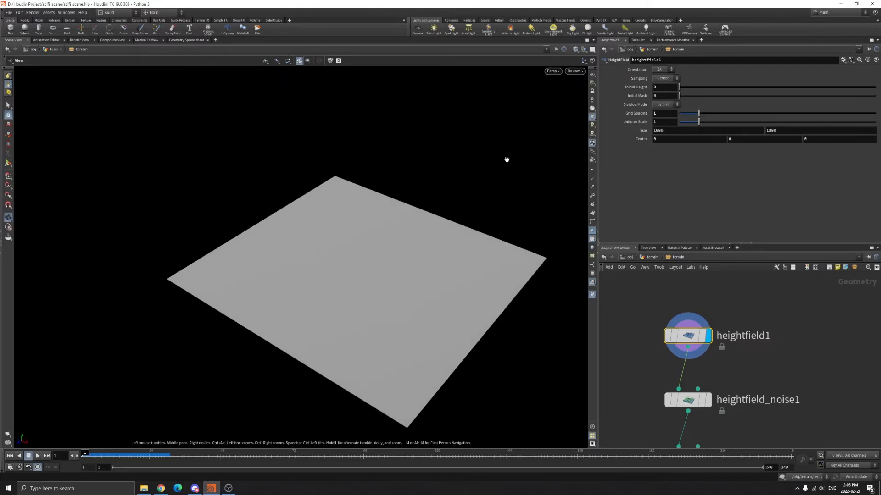
pyautogui.moveTo(452, 289)
pyautogui.mouseDown()
pyautogui.moveTo(458, 277)
pyautogui.moveTo(464, 290)
pyautogui.mouseUp()
# - Inspect heightfield1 in wireframe and check its node information for the height and mask volumes
pyautogui.press('w')
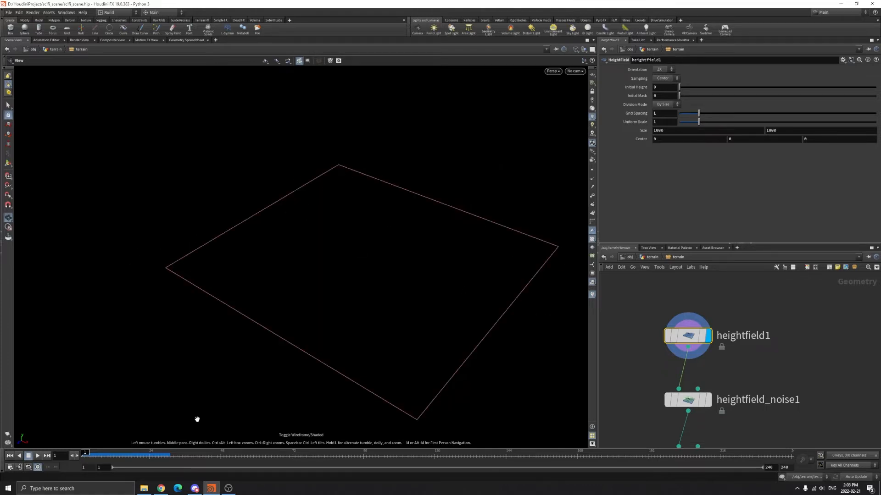
pyautogui.moveTo(352, 264); pyautogui.dragTo(389, 304)
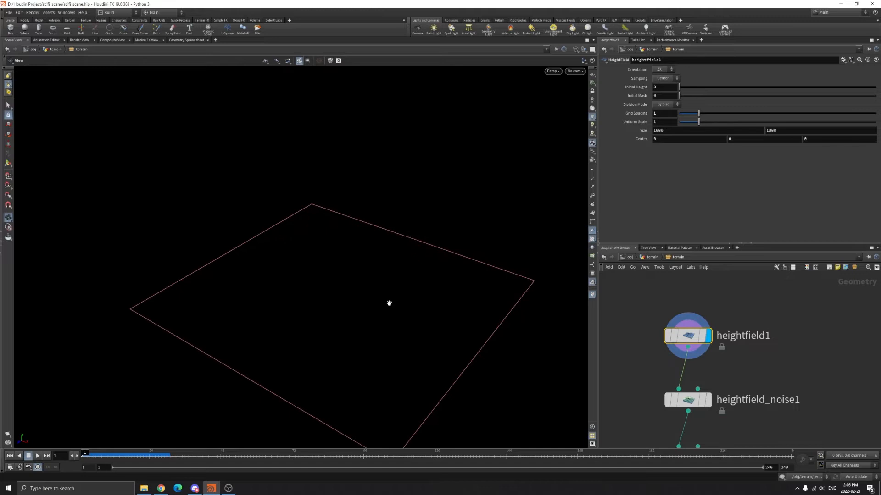
pyautogui.moveTo(686, 336)
pyautogui.click(654, 338)
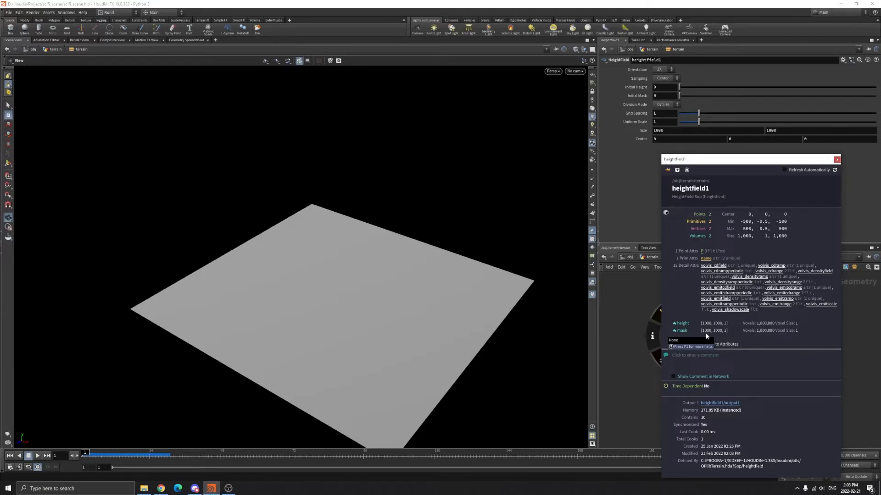
pyautogui.click(837, 160)
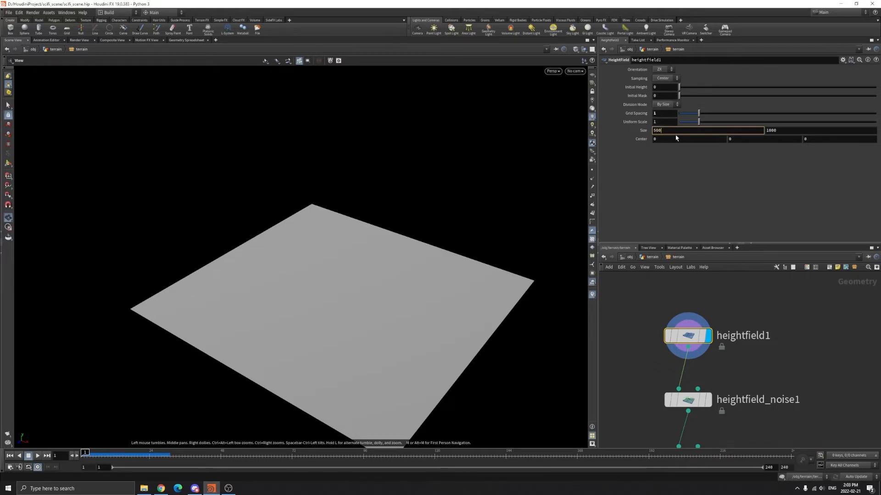
# - Try a smaller first size value on heightfield1 and set it back to 1000
pyautogui.click(645, 311)
pyautogui.moveTo(369, 274); pyautogui.dragTo(555, 186)
pyautogui.moveTo(671, 131); pyautogui.dragTo(607, 134)
pyautogui.write('10')
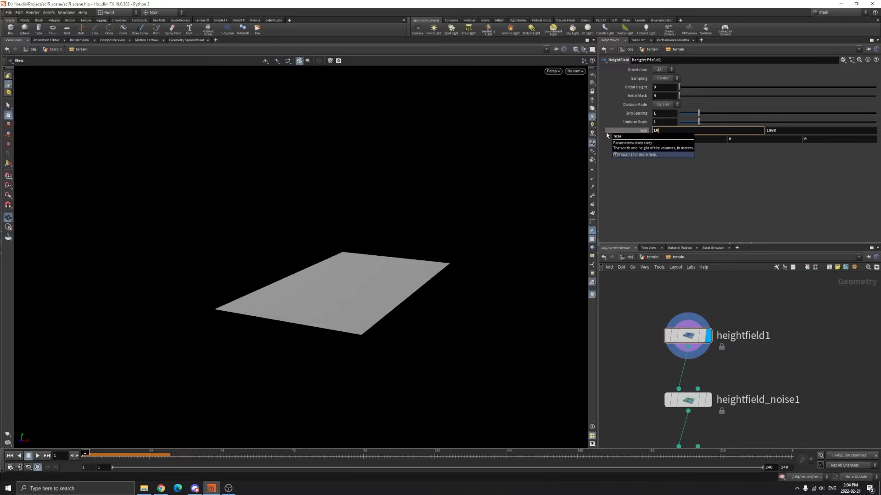
pyautogui.press('Return')
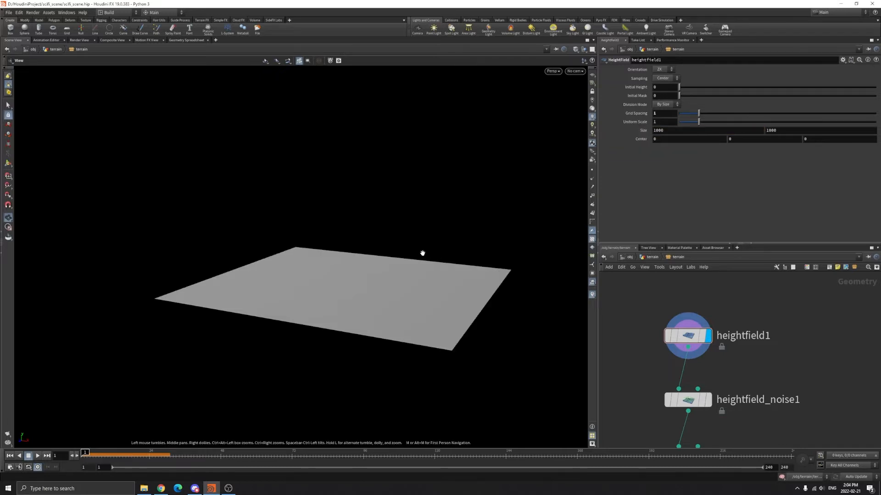
# - Examine the flat heightfield plane from several angles and distances
pyautogui.scroll(3, 415, 299)
pyautogui.moveTo(415, 299); pyautogui.dragTo(419, 220, button='middle')
pyautogui.scroll(-2, 419, 220)
pyautogui.moveTo(415, 215); pyautogui.dragTo(405, 202)
pyautogui.scroll(1, 400, 201)
pyautogui.moveTo(399, 204); pyautogui.dragTo(420, 281, button='middle')
pyautogui.scroll(3, 421, 309)
pyautogui.moveTo(438, 317); pyautogui.dragTo(398, 264, button='middle')
pyautogui.moveTo(397, 264); pyautogui.dragTo(390, 232)
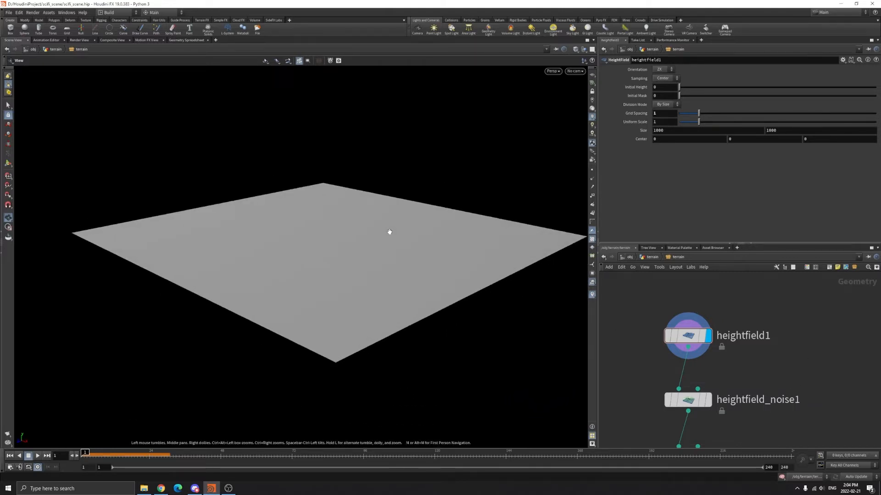
# - Add a Grid node beside heightfield1, display it, and check its node information
pyautogui.press('Tab')
pyautogui.write('grid')
pyautogui.press('Return')
pyautogui.click(803, 326)
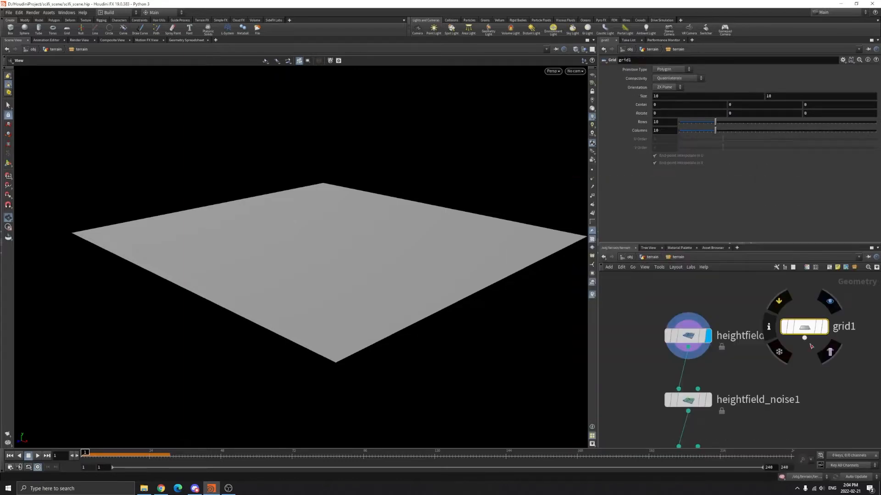
pyautogui.click(769, 327)
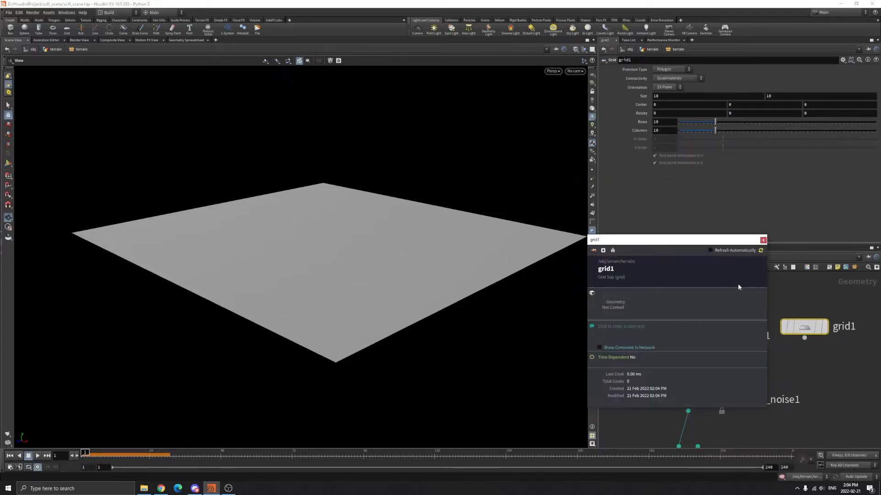
pyautogui.click(762, 240)
pyautogui.click(824, 327)
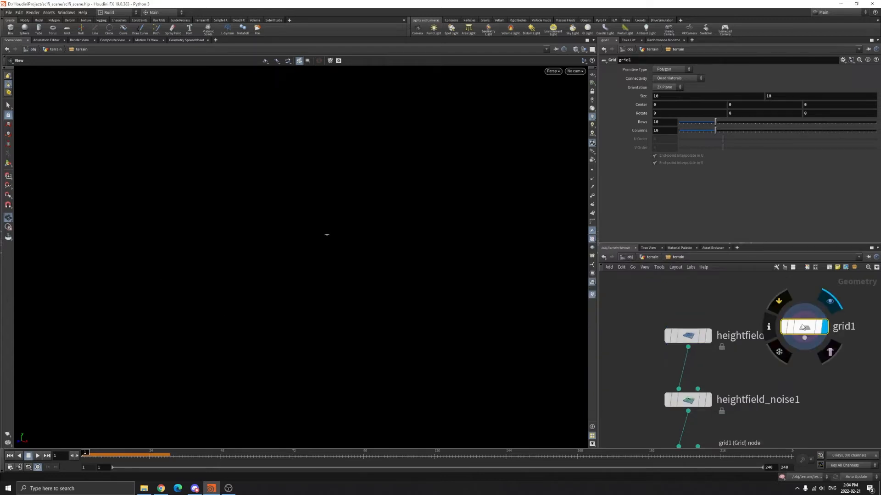
pyautogui.click(772, 328)
pyautogui.click(763, 222)
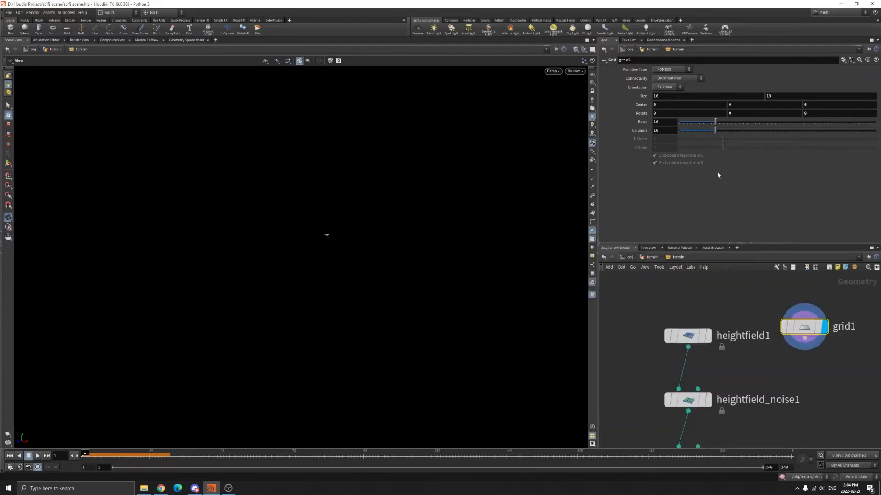
# - Set the grid's size to 1000 by 1000
pyautogui.click(660, 96)
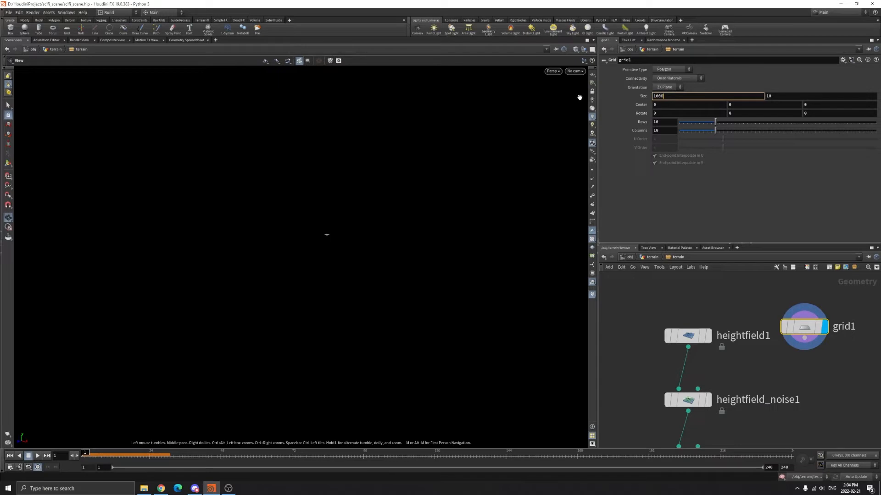
pyautogui.hotkey('ctrl', 'a')
pyautogui.hotkey('ctrl', 'c')
pyautogui.click(777, 97)
pyautogui.hotkey('ctrl', 'v')
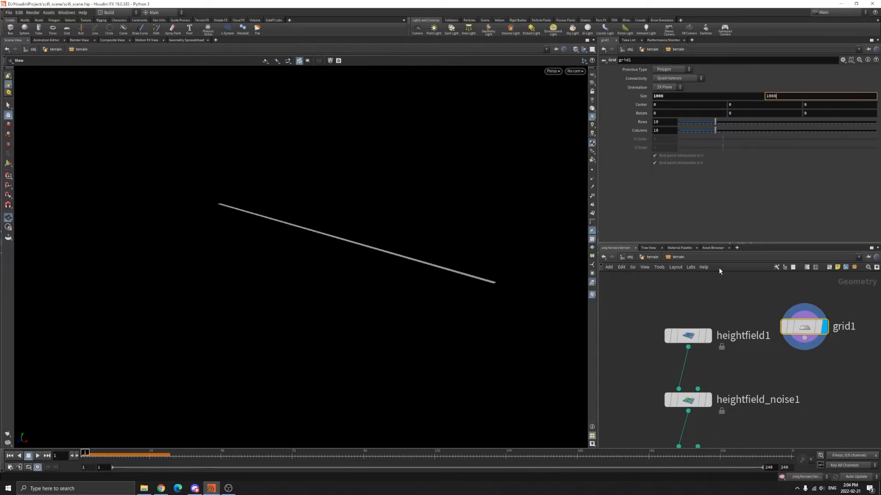
pyautogui.click(693, 301)
# - Compare heightfield1 with the grid in the viewport, and check the grid's node information and wireframe
pyautogui.click(707, 335)
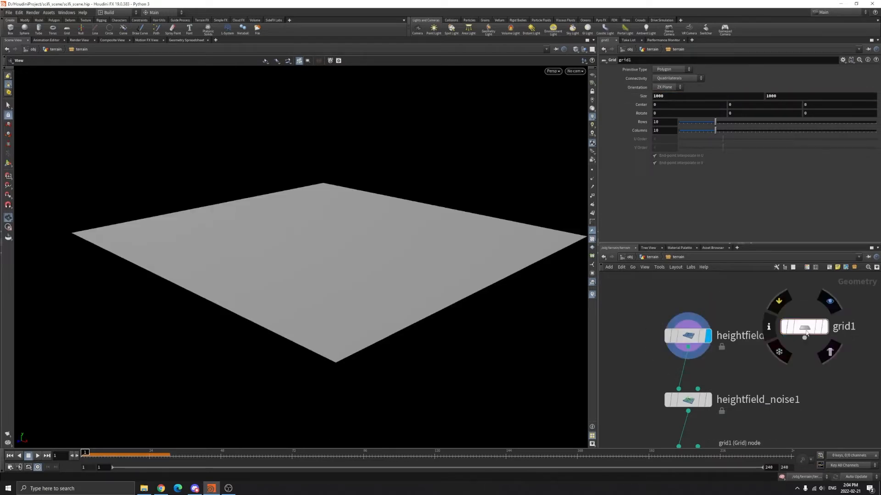
pyautogui.click(825, 327)
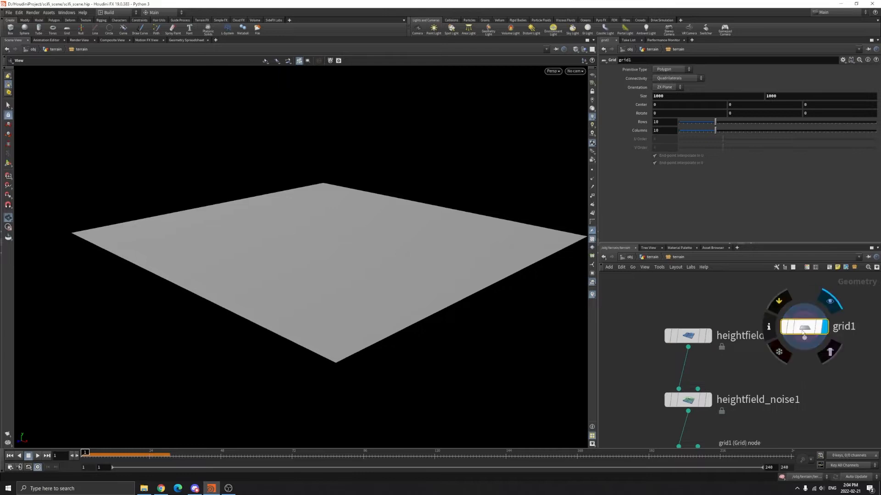
pyautogui.click(769, 327)
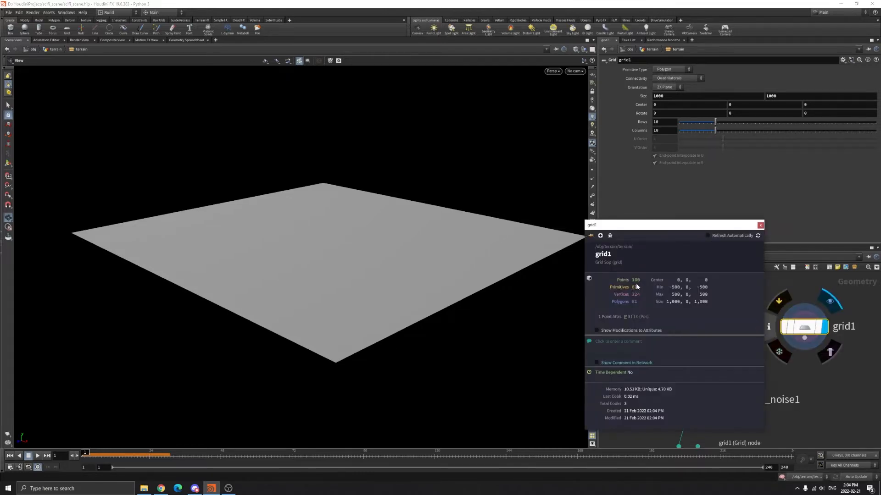
pyautogui.click(760, 225)
pyautogui.press('w')
pyautogui.moveTo(355, 262); pyautogui.dragTo(364, 293)
# - Delete the Grid node and display heightfield1 again with shading
pyautogui.click(818, 327)
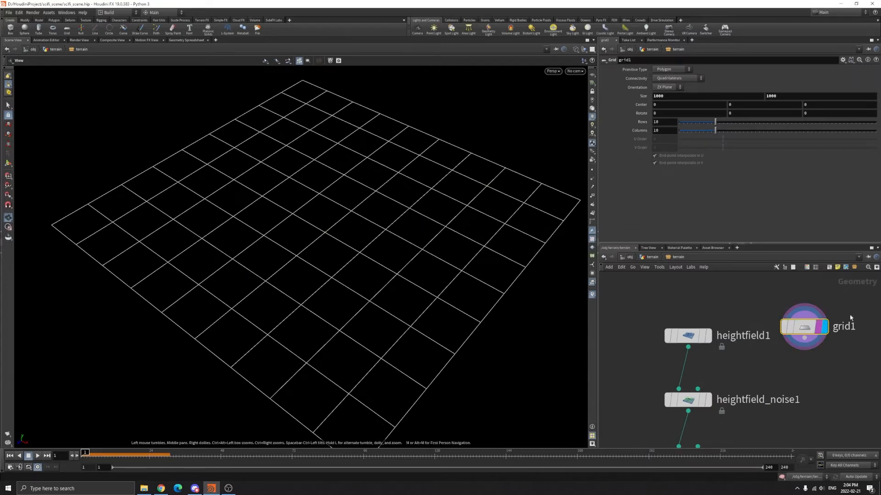
pyautogui.press('Delete')
pyautogui.click(708, 336)
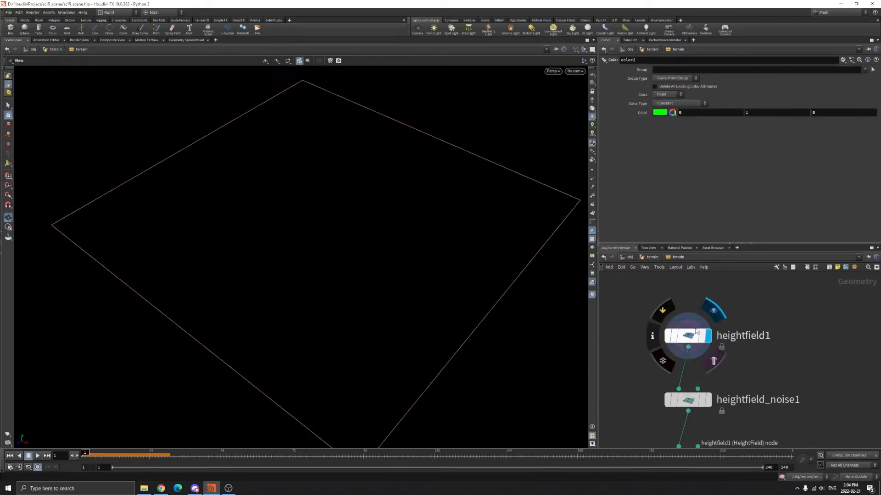
pyautogui.press('w')
pyautogui.moveTo(382, 238); pyautogui.dragTo(393, 229)
pyautogui.moveTo(373, 256); pyautogui.dragTo(389, 264, button='middle')
# - Select heightfield_noise1, display its result, and view the noisy terrain from above
pyautogui.moveTo(624, 361); pyautogui.dragTo(761, 407)
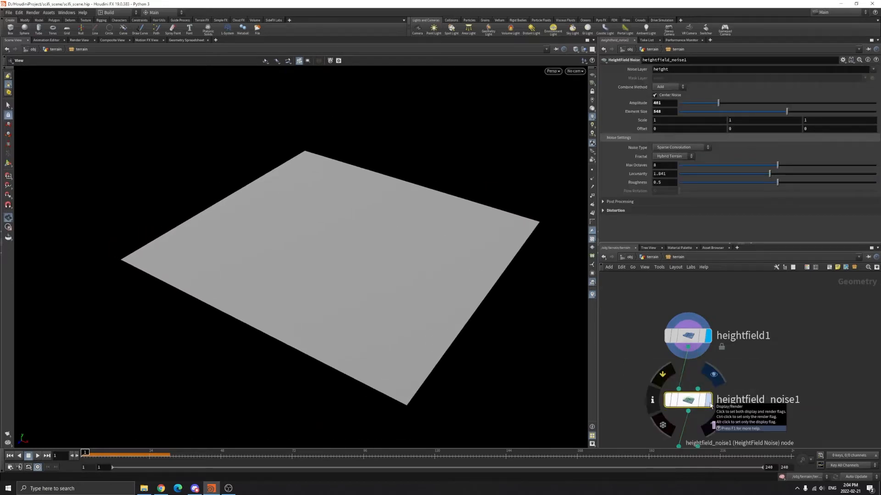
pyautogui.moveTo(418, 310); pyautogui.dragTo(397, 315)
pyautogui.moveTo(641, 373); pyautogui.dragTo(748, 421)
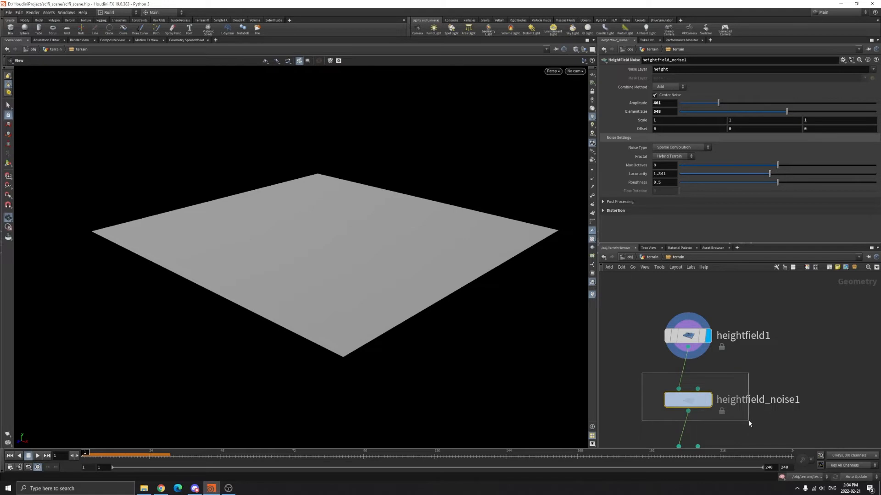
pyautogui.click(708, 400)
pyautogui.moveTo(344, 237); pyautogui.dragTo(385, 233, button='middle')
pyautogui.scroll(2, 387, 285)
pyautogui.moveTo(385, 232); pyautogui.dragTo(443, 245)
pyautogui.moveTo(443, 245); pyautogui.dragTo(369, 285, button='right')
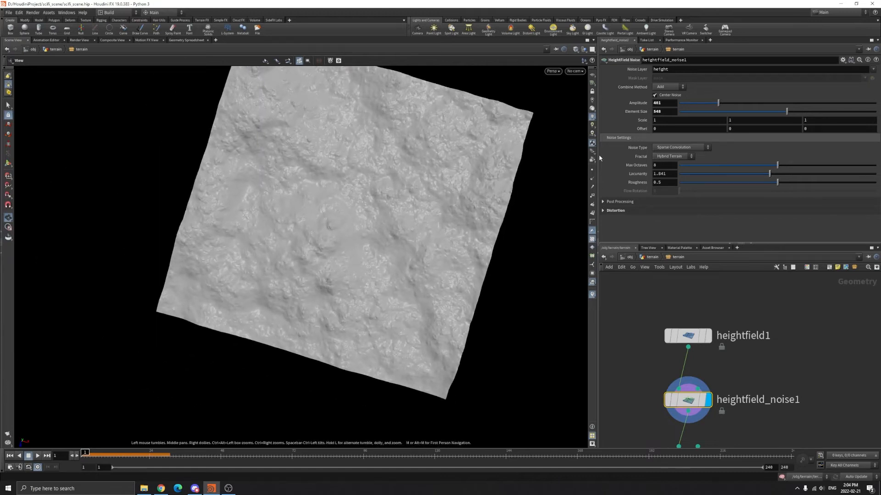
# - Try amplitude 399 and element size 347 on heightfield_noise1, and undo both changes
pyautogui.moveTo(540, 120); pyautogui.dragTo(552, 92)
pyautogui.moveTo(718, 102); pyautogui.dragTo(717, 103)
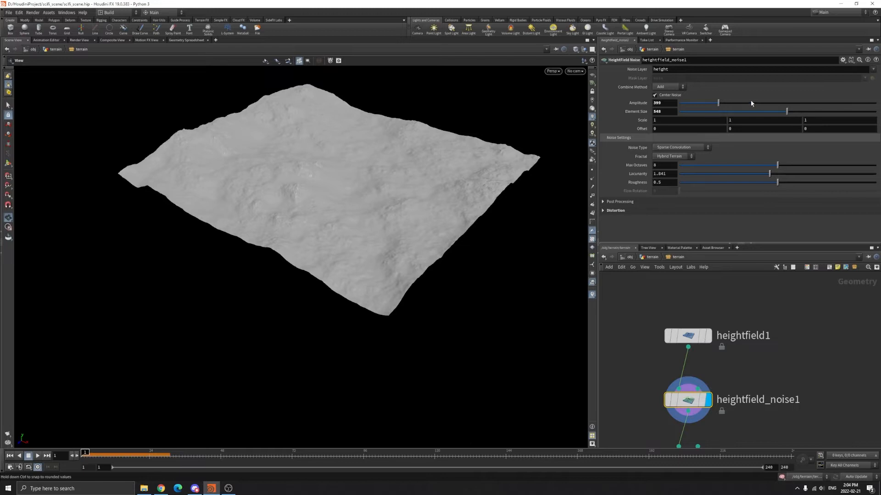
pyautogui.hotkey('ctrl', 'z')
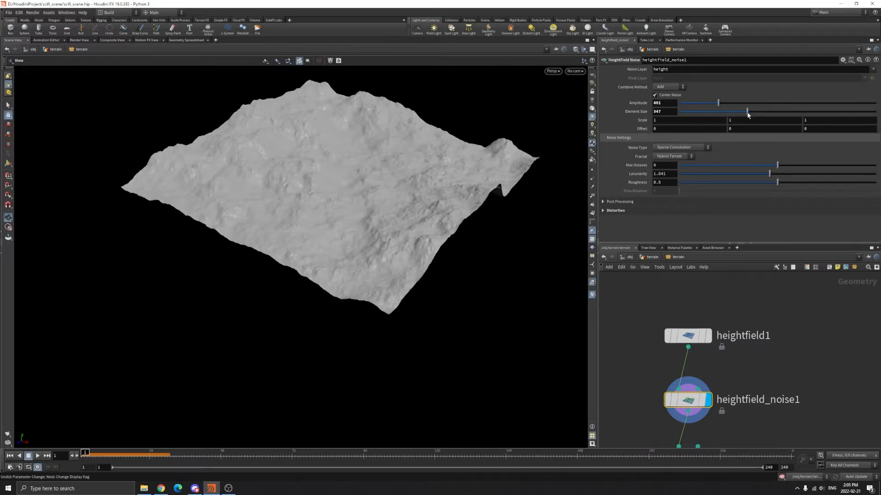
pyautogui.hotkey('ctrl', 'y')
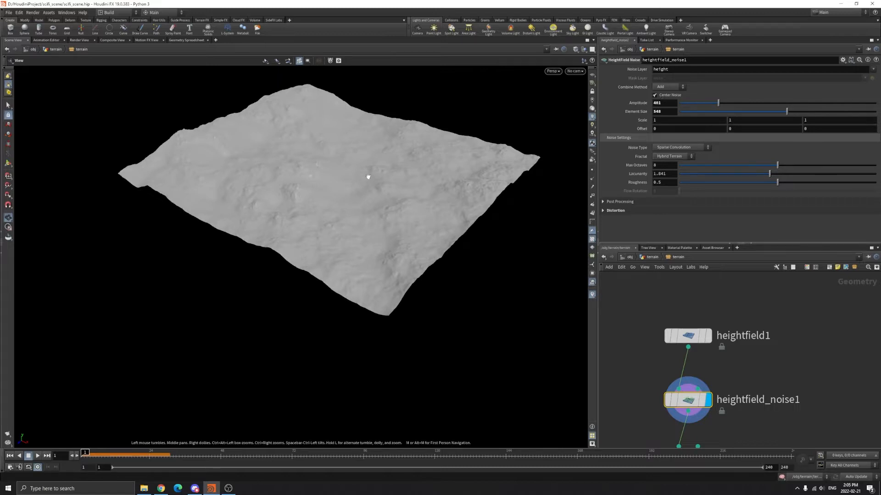
pyautogui.moveTo(368, 179); pyautogui.dragTo(382, 201, button='middle')
# - Add a Mountain node to the network beside heightfield_noise1
pyautogui.click(786, 364)
pyautogui.press('Tab')
pyautogui.write('null')
pyautogui.press('Return')
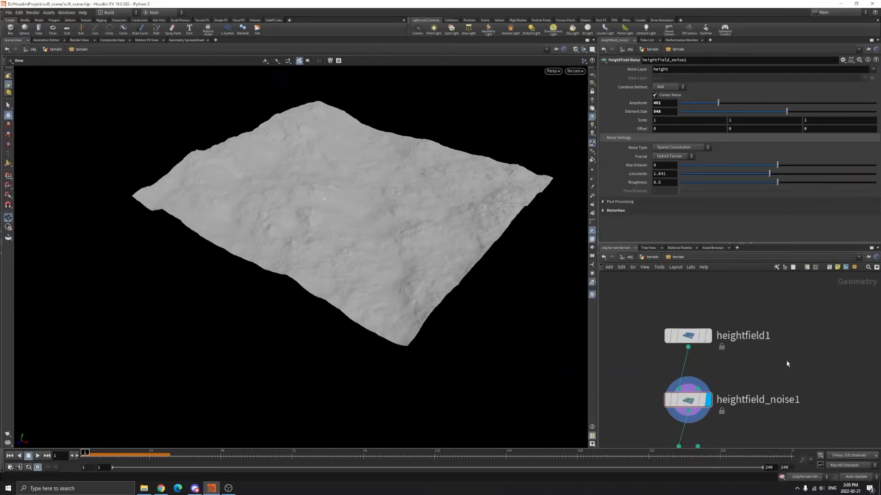
pyautogui.click(845, 406)
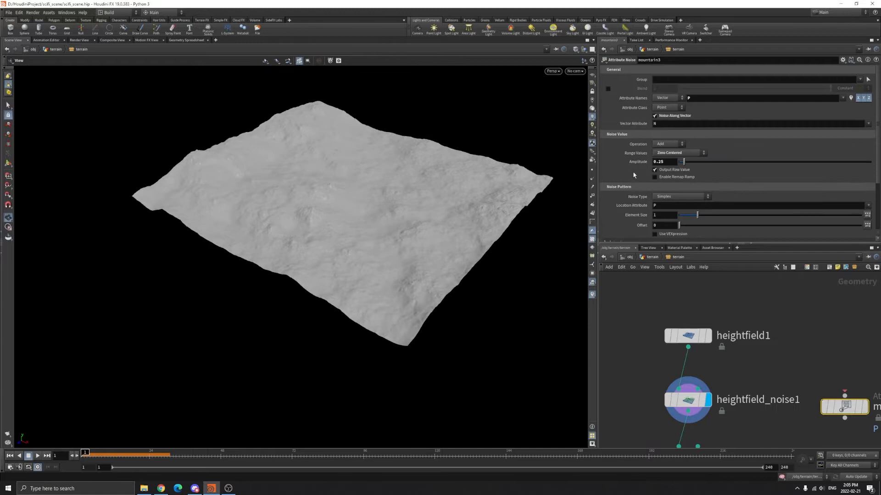
# - Review the Mountain node's noise value and noise pattern parameters, and delete the node
pyautogui.scroll(-1, 633, 178)
pyautogui.scroll(-3, 638, 204)
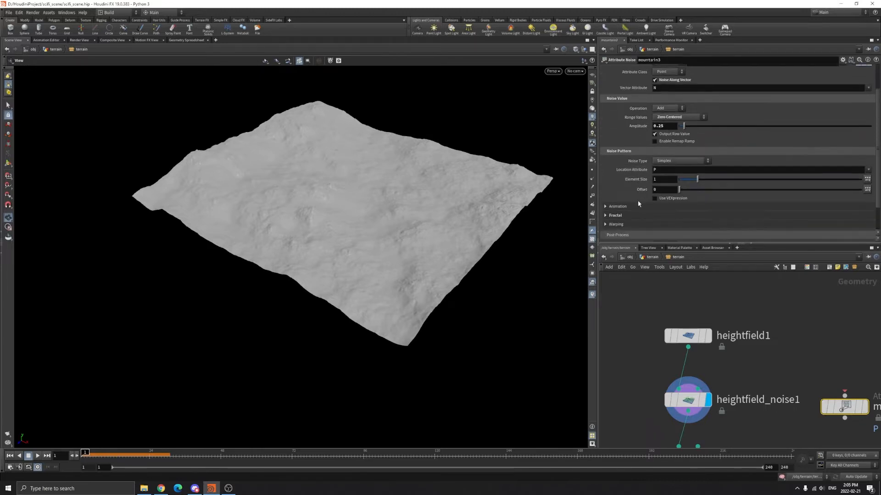
pyautogui.scroll(-2, 632, 177)
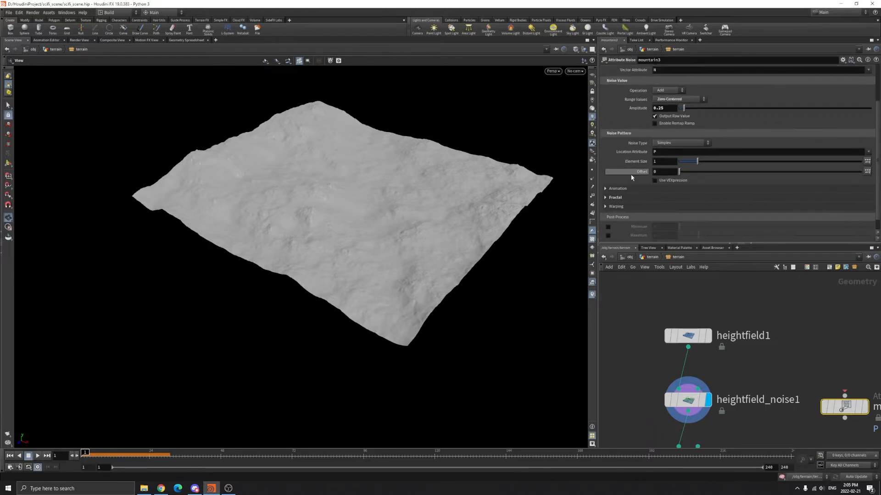
pyautogui.scroll(-2, 631, 176)
pyautogui.scroll(8, 611, 142)
pyautogui.moveTo(495, 168); pyautogui.dragTo(491, 211, button='middle')
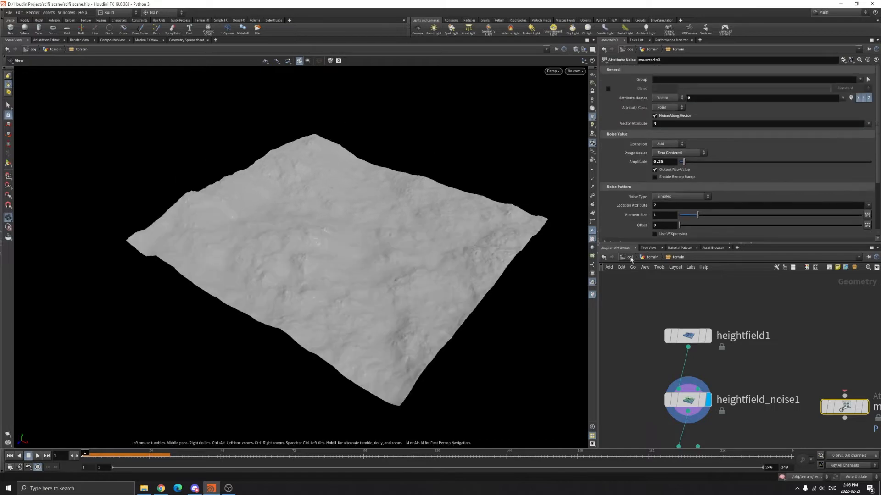
pyautogui.press('Delete')
# - View the noisy terrain from above and at an angle, and select and display heightfield_distort1
pyautogui.moveTo(384, 251); pyautogui.dragTo(441, 247)
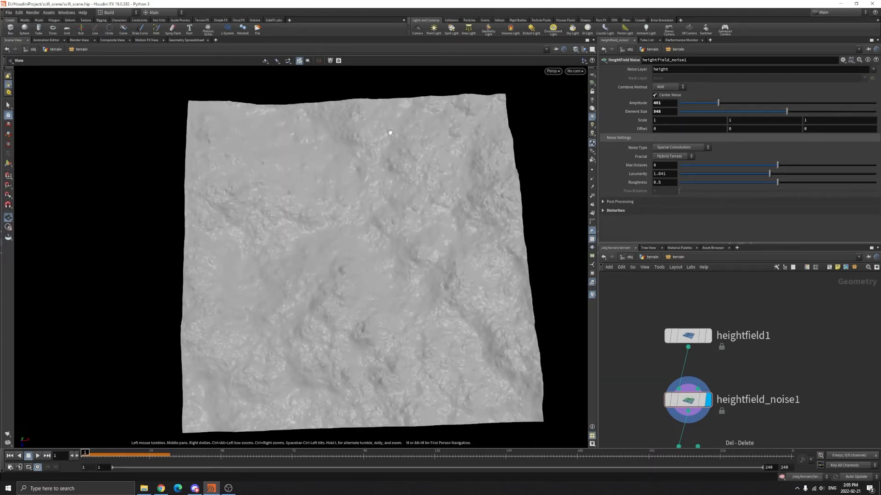
pyautogui.scroll(3, 425, 263)
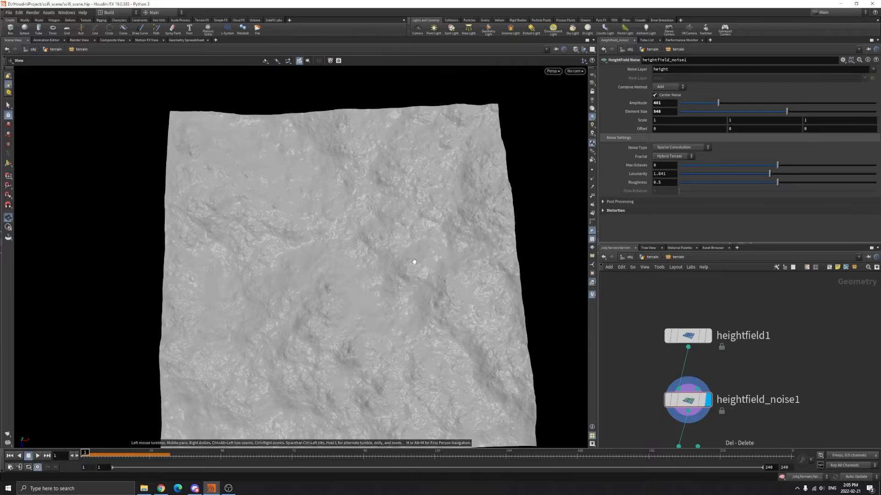
pyautogui.moveTo(439, 207)
pyautogui.mouseDown()
pyautogui.moveTo(413, 173)
pyautogui.moveTo(405, 140)
pyautogui.moveTo(449, 174)
pyautogui.moveTo(445, 199)
pyautogui.mouseUp()
pyautogui.scroll(-3, 444, 199)
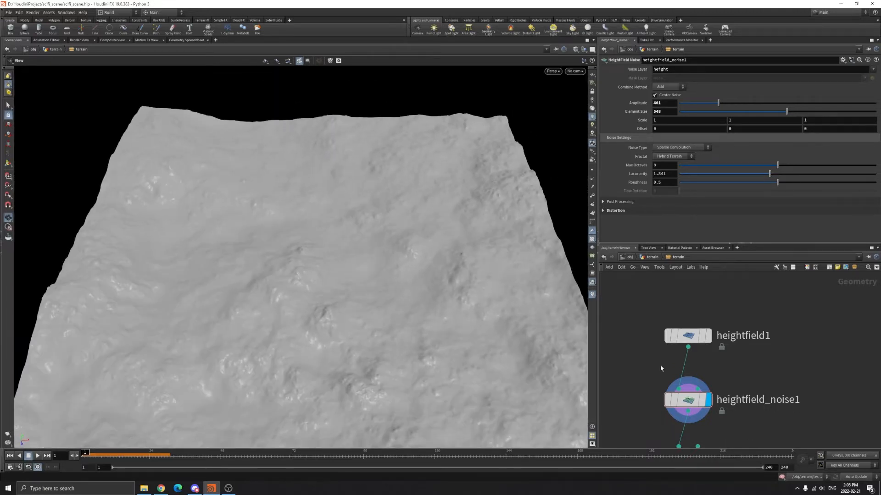
pyautogui.moveTo(370, 263); pyautogui.dragTo(401, 221, button='middle')
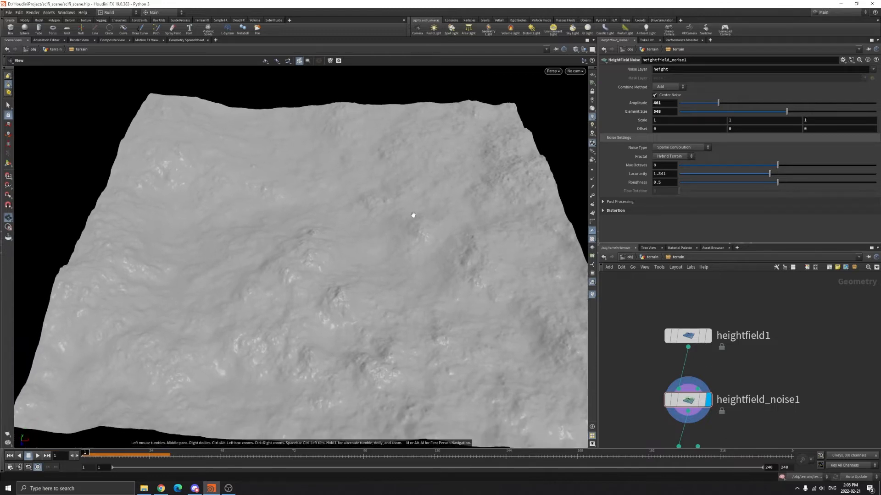
pyautogui.moveTo(766, 402); pyautogui.dragTo(777, 342, button='middle')
pyautogui.moveTo(628, 366); pyautogui.dragTo(736, 403)
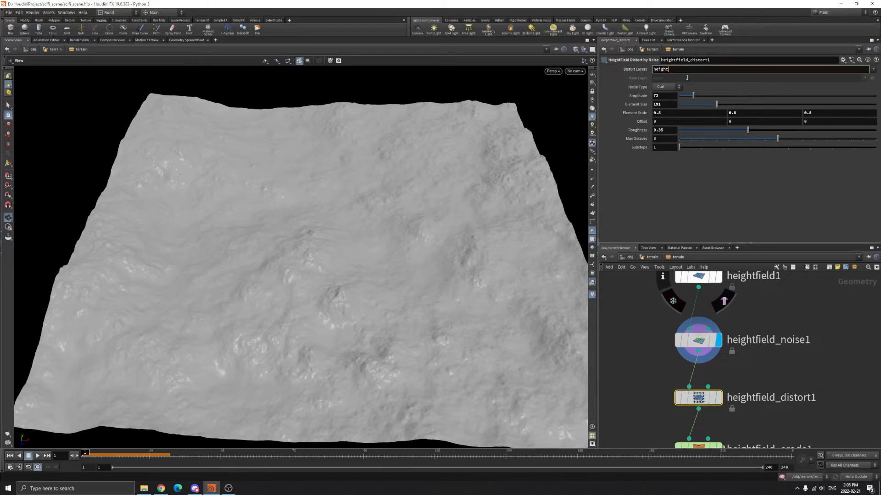
pyautogui.click(718, 397)
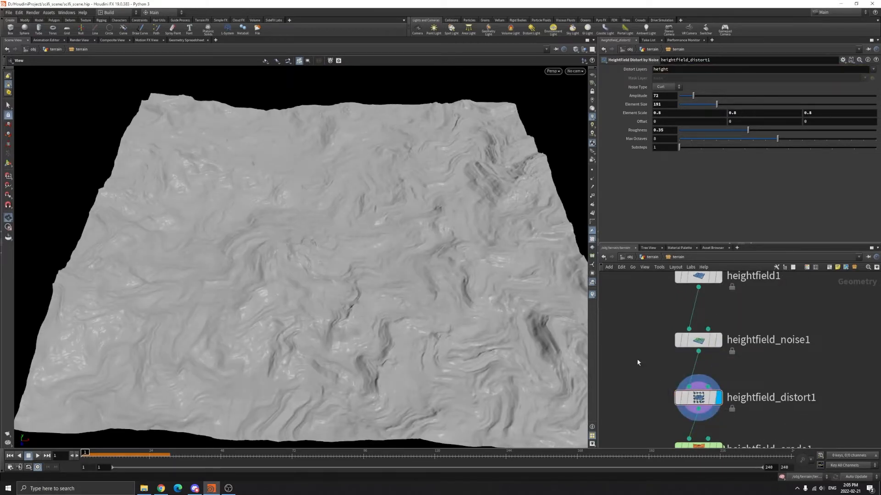
# - Examine the swirling distortion of the heightfield_distort1 terrain from above and at an angle
pyautogui.scroll(-2, 456, 295)
pyautogui.moveTo(442, 260); pyautogui.dragTo(436, 278, button='middle')
pyautogui.moveTo(436, 278); pyautogui.dragTo(439, 329)
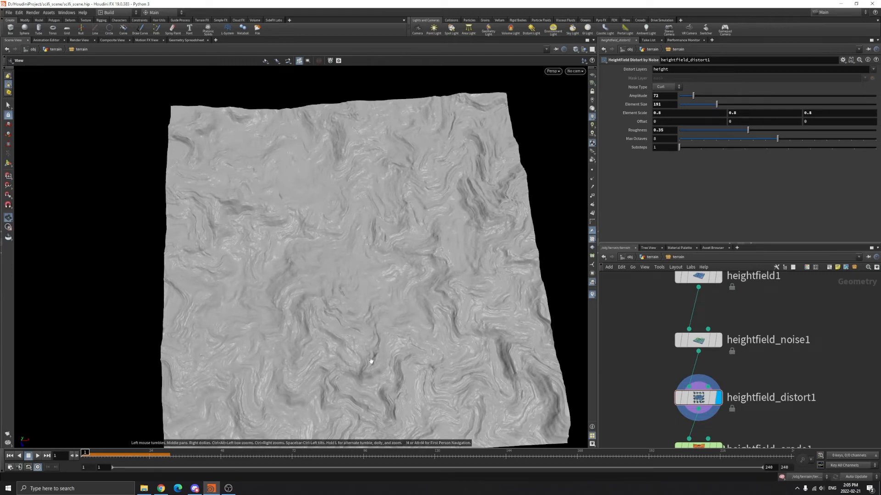
pyautogui.moveTo(421, 240); pyautogui.dragTo(399, 256)
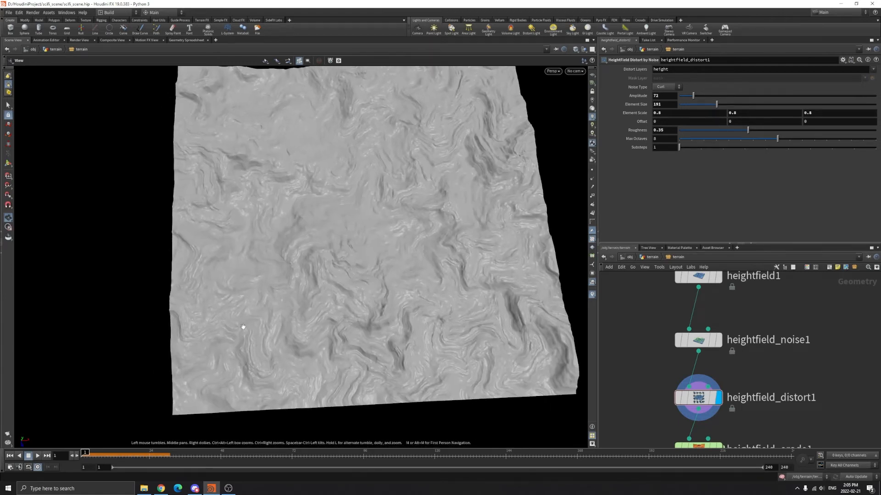
pyautogui.moveTo(352, 207); pyautogui.dragTo(346, 268, button='middle')
pyautogui.scroll(4, 407, 299)
pyautogui.moveTo(406, 299); pyautogui.dragTo(435, 253)
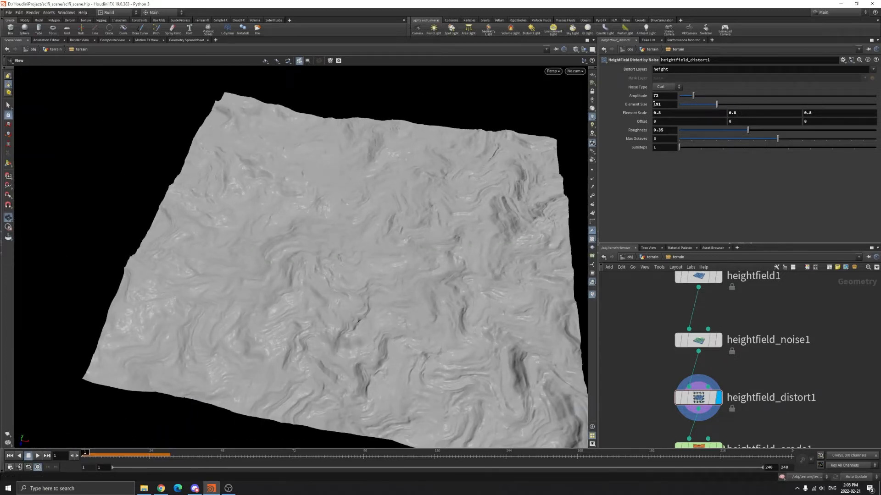
# - Try a different element size and amplitude 196 on heightfield_distort1, and restore both values
pyautogui.moveTo(747, 105); pyautogui.dragTo(716, 105)
pyautogui.click(718, 96)
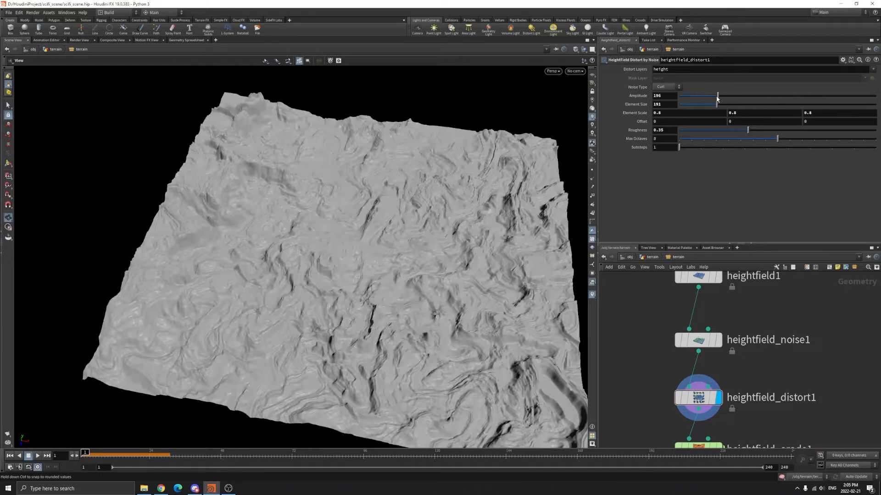
pyautogui.hotkey('ctrl', 'z')
pyautogui.moveTo(447, 243); pyautogui.dragTo(553, 289)
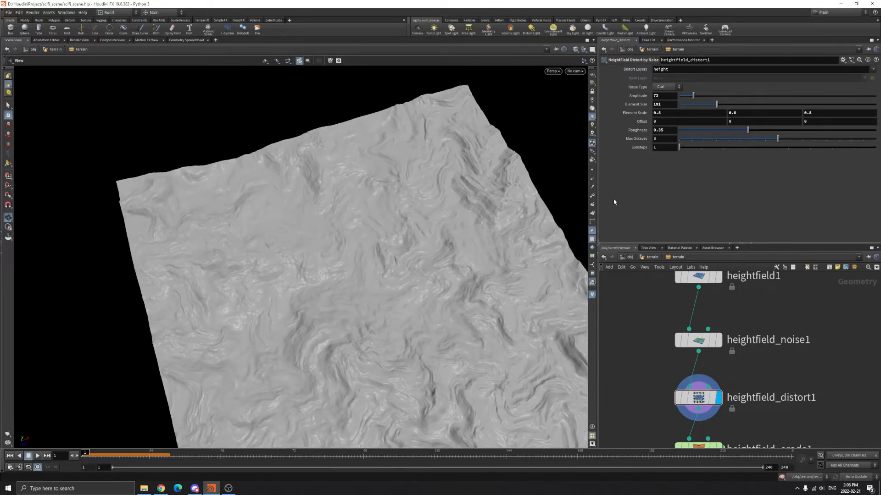
# - Check the volume layers in heightfield_distort1's node information and close it
pyautogui.moveTo(750, 403); pyautogui.dragTo(734, 346, button='middle')
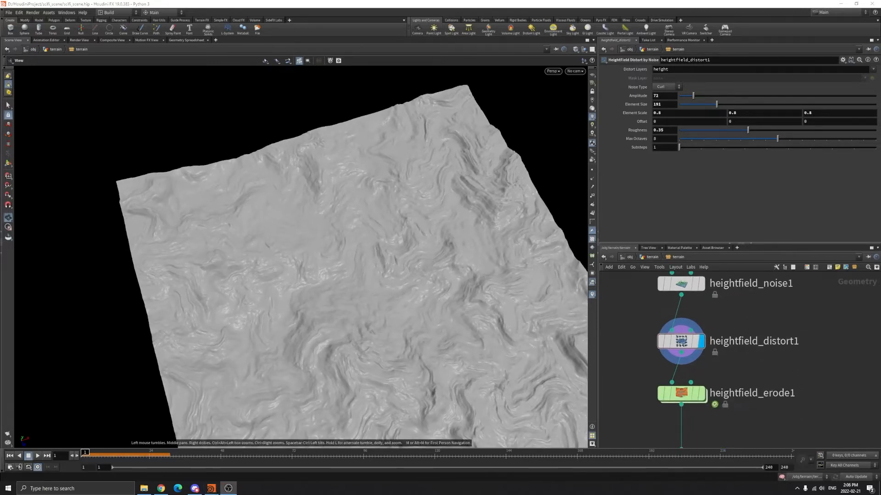
pyautogui.moveTo(632, 373); pyautogui.dragTo(786, 412)
pyautogui.click(753, 346)
pyautogui.moveTo(679, 340)
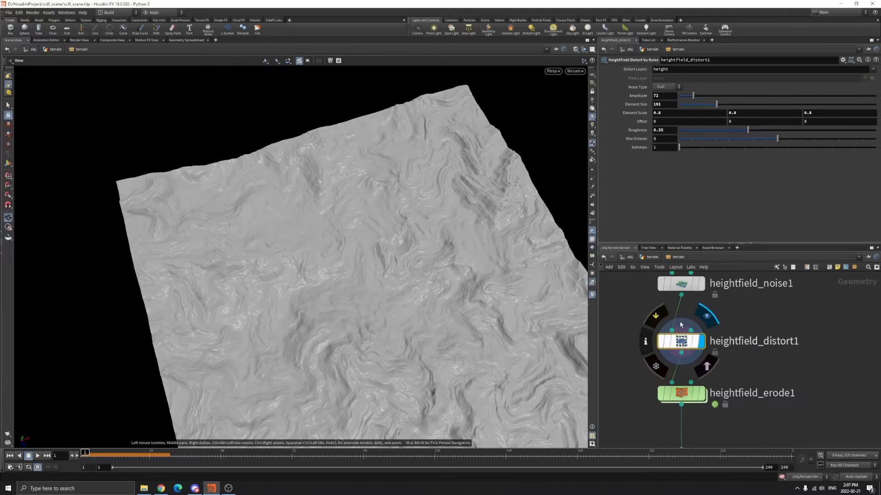
pyautogui.click(645, 342)
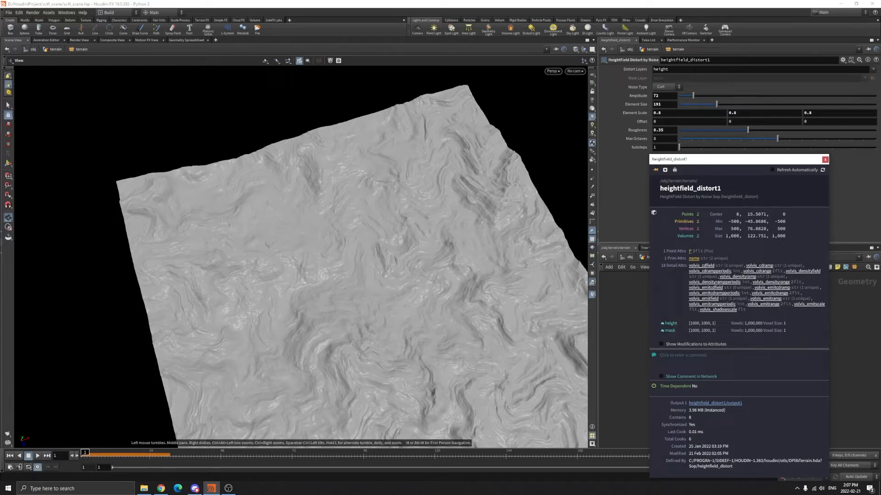
pyautogui.click(825, 159)
# - Display and select heightfield_erode1, and check the volume layers in its node information
pyautogui.moveTo(730, 387); pyautogui.dragTo(731, 341, button='middle')
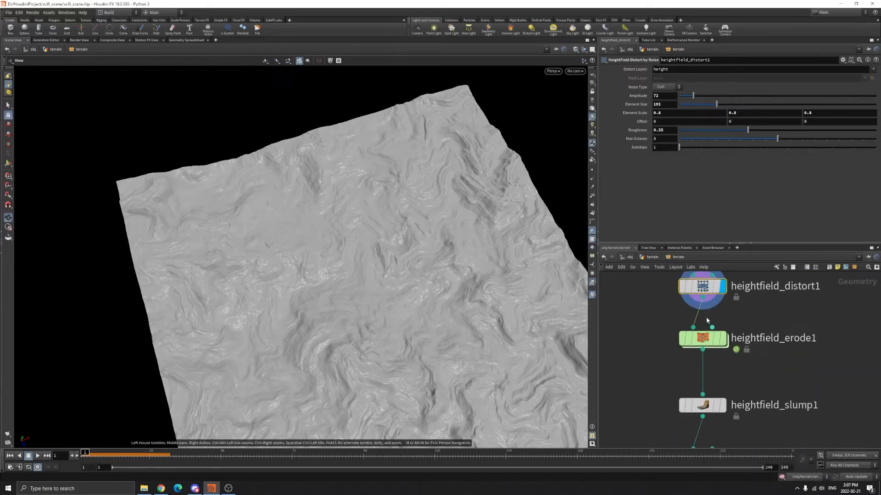
pyautogui.click(724, 338)
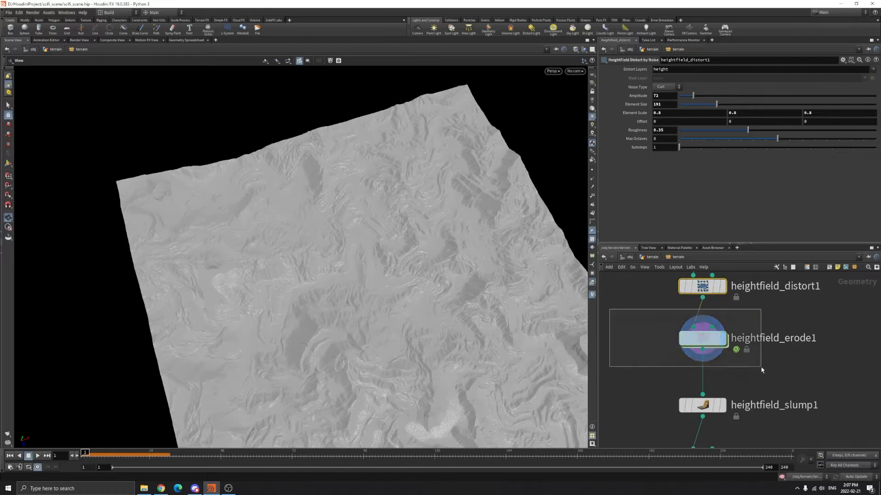
pyautogui.click(667, 341)
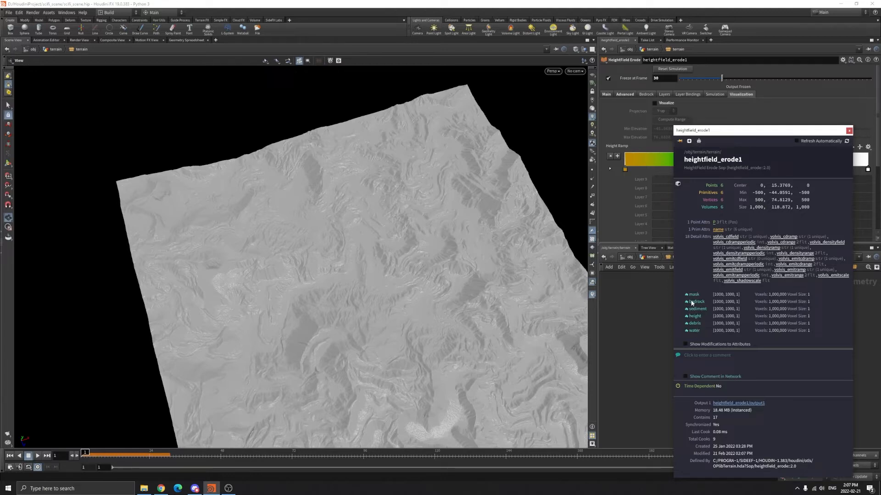
pyautogui.click(848, 131)
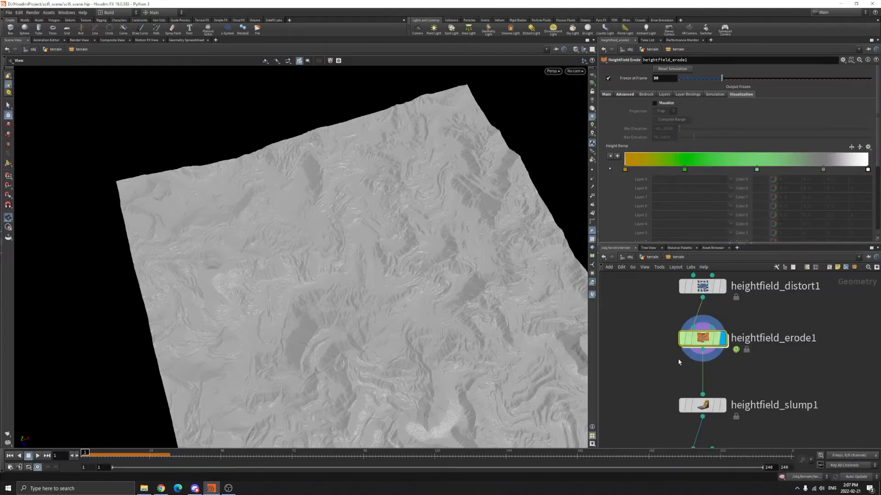
# - Show heightfield_erode1's main erosion parameters and inspect the eroded terrain from several angles
pyautogui.click(606, 94)
pyautogui.moveTo(450, 290); pyautogui.dragTo(440, 330)
pyautogui.moveTo(427, 295); pyautogui.dragTo(424, 330)
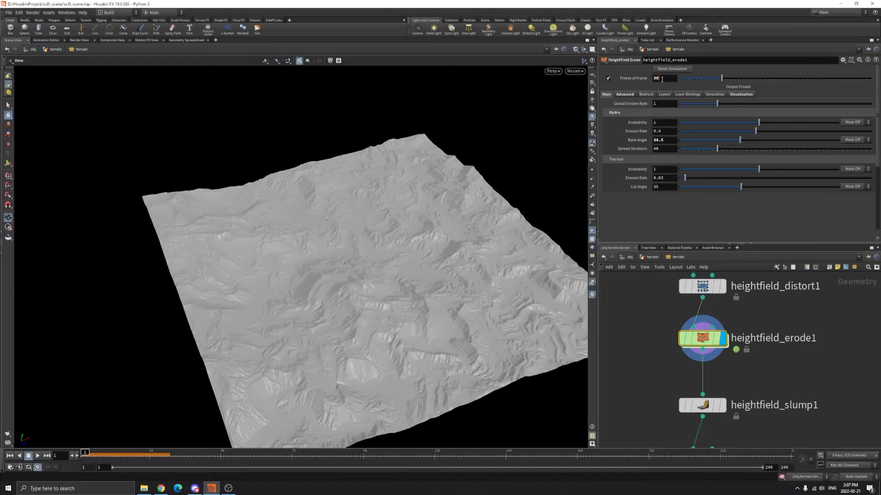
pyautogui.moveTo(393, 305); pyautogui.dragTo(444, 259)
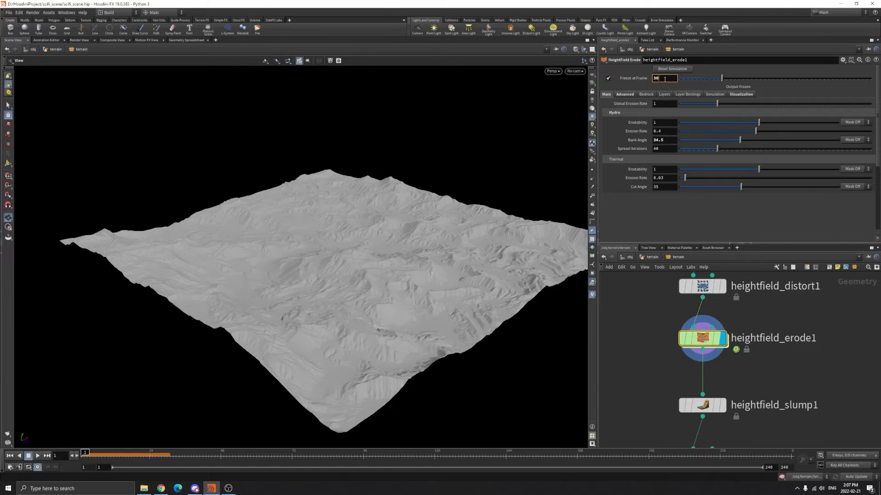
pyautogui.moveTo(546, 314); pyautogui.dragTo(442, 346, button='right')
pyautogui.moveTo(442, 346); pyautogui.dragTo(383, 306)
pyautogui.moveTo(627, 317); pyautogui.dragTo(815, 368)
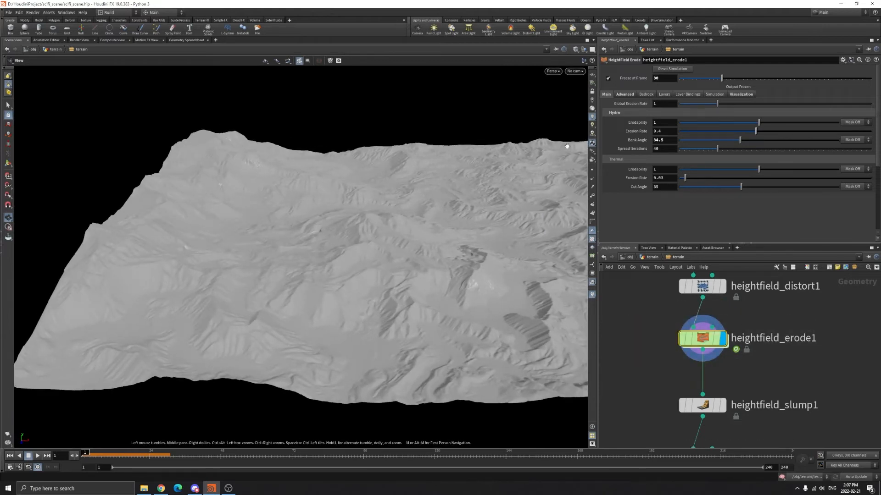
# - Turn on layer visualization for heightfield_erode1 and view the colored terrain up close
pyautogui.click(741, 94)
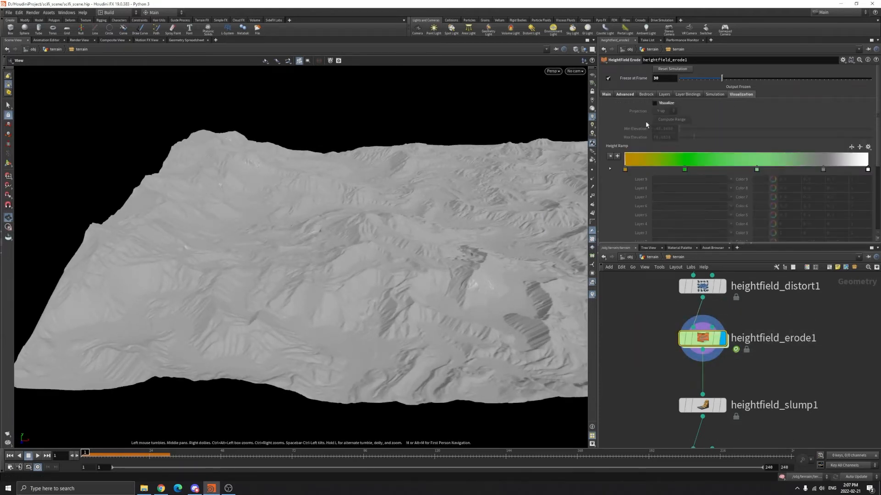
pyautogui.click(655, 104)
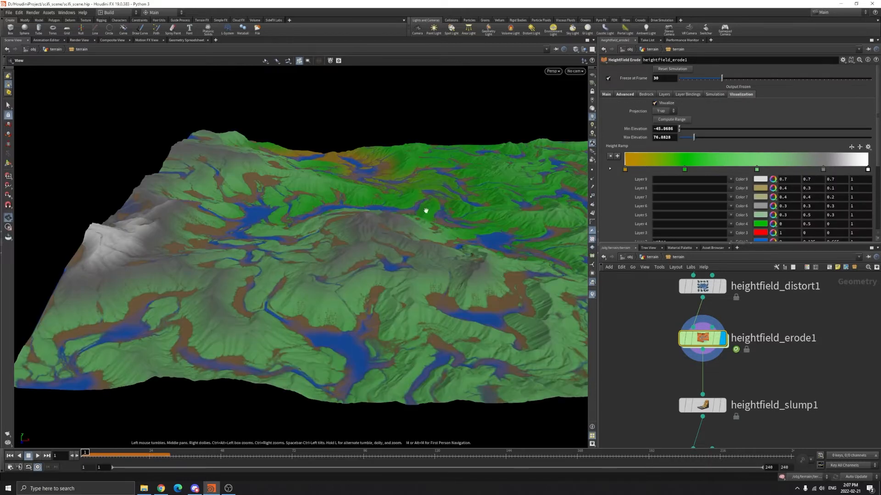
pyautogui.moveTo(412, 219)
pyautogui.mouseDown()
pyautogui.moveTo(466, 227)
pyautogui.moveTo(503, 252)
pyautogui.moveTo(406, 222)
pyautogui.mouseUp()
pyautogui.scroll(2, 406, 222)
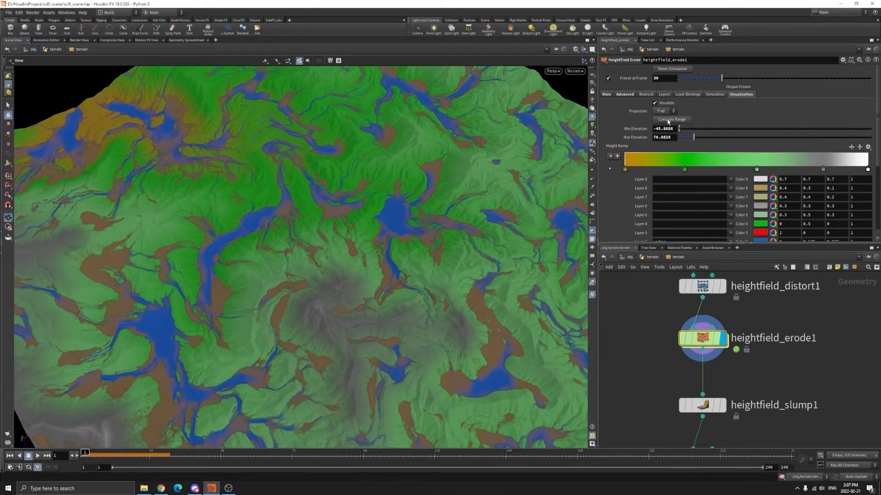
# - Examine the colored erosion layers across the terrain, and review heightfield_erode1's main hydro and thermal erosion parameters
pyautogui.moveTo(355, 411); pyautogui.dragTo(387, 312)
pyautogui.moveTo(253, 351); pyautogui.dragTo(298, 289, button='middle')
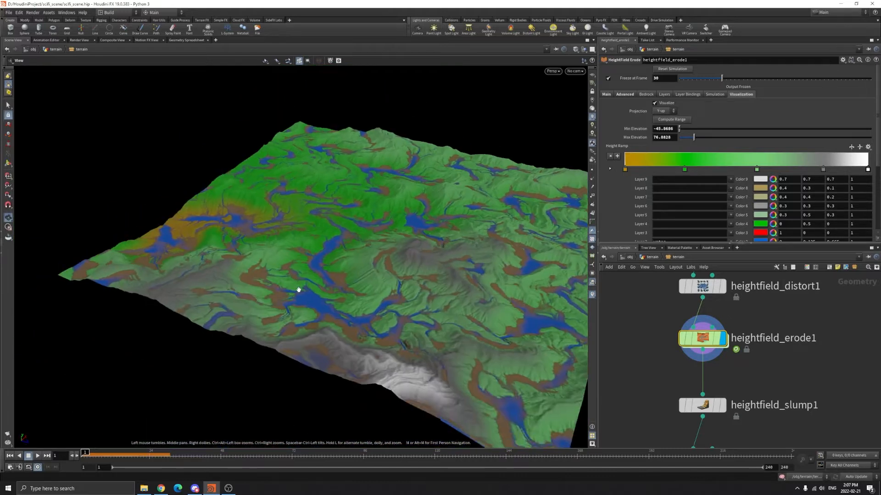
pyautogui.moveTo(297, 289); pyautogui.dragTo(326, 281, button='right')
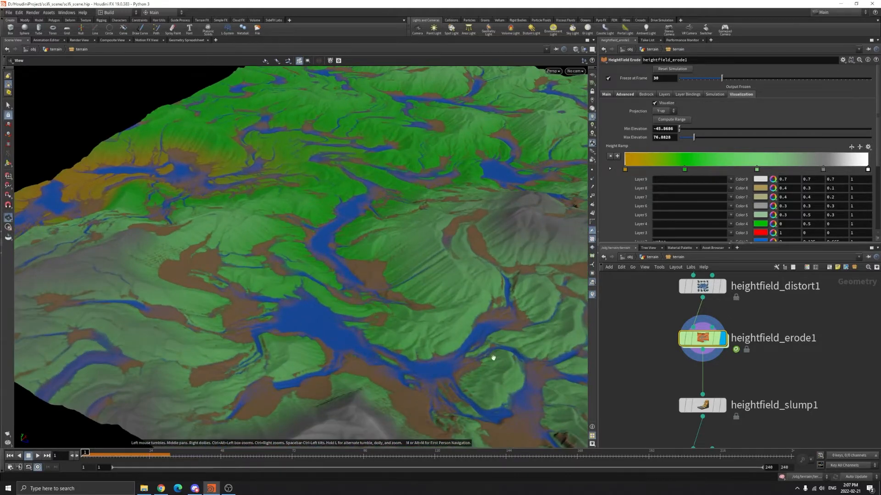
pyautogui.moveTo(407, 237); pyautogui.dragTo(401, 318, button='middle')
pyautogui.moveTo(378, 142); pyautogui.dragTo(381, 169, button='middle')
pyautogui.moveTo(381, 170); pyautogui.dragTo(380, 276)
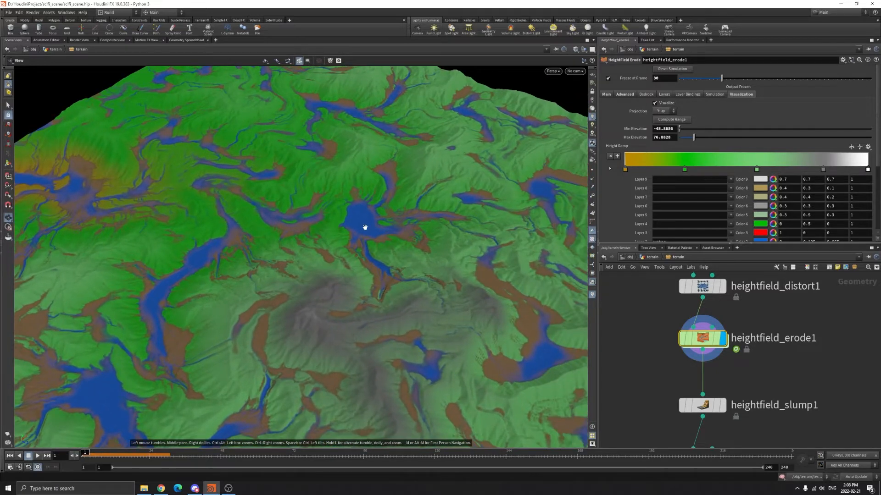
pyautogui.moveTo(369, 227); pyautogui.dragTo(350, 216)
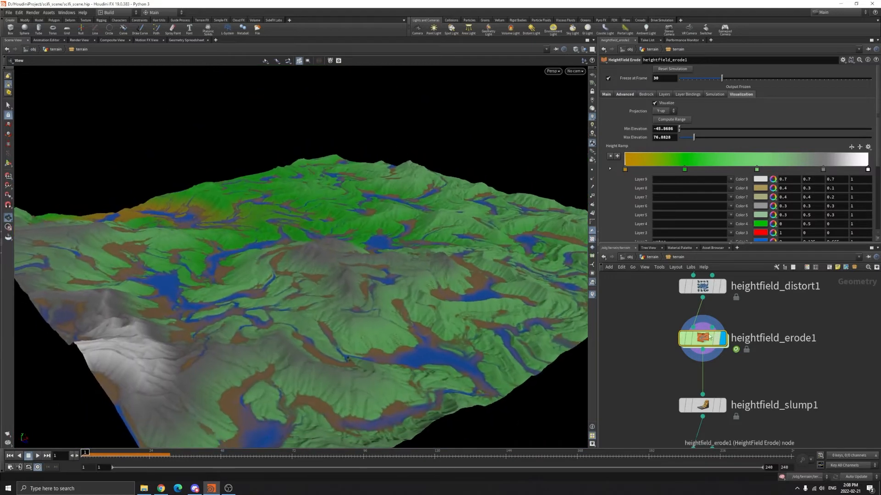
pyautogui.click(613, 94)
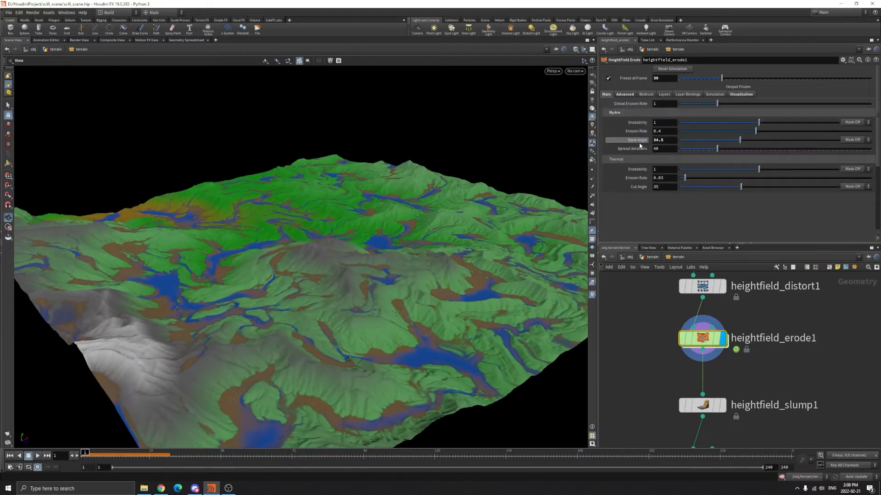
pyautogui.moveTo(458, 198); pyautogui.dragTo(706, 167)
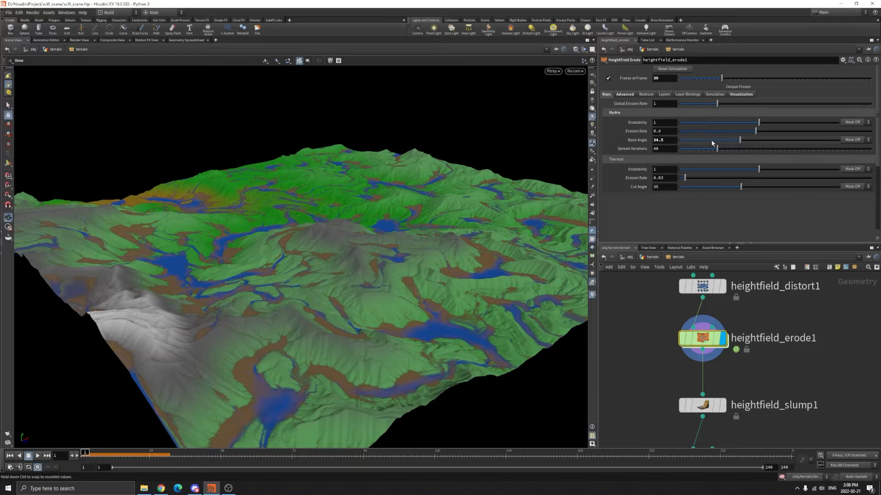
# - Review heightfield_erode1's advanced hydro and thermal erosion parameters and its bedrock options, returning to the main erosion parameters
pyautogui.click(626, 94)
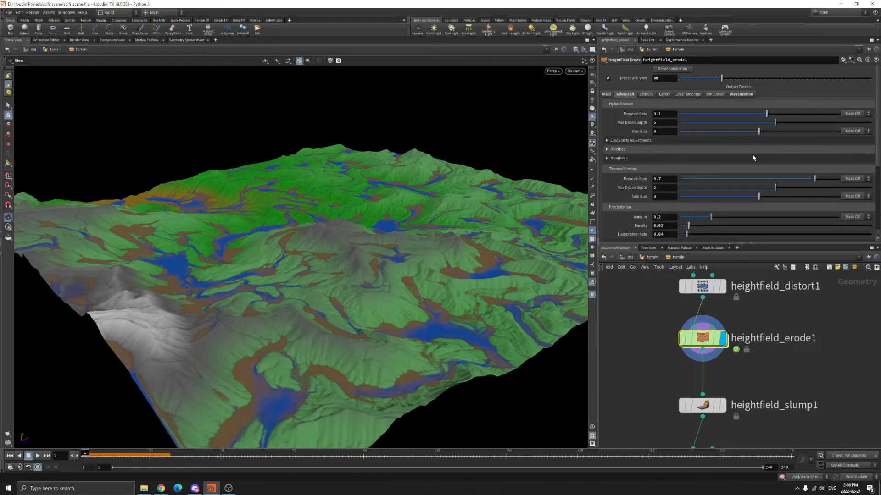
pyautogui.scroll(-4, 610, 94)
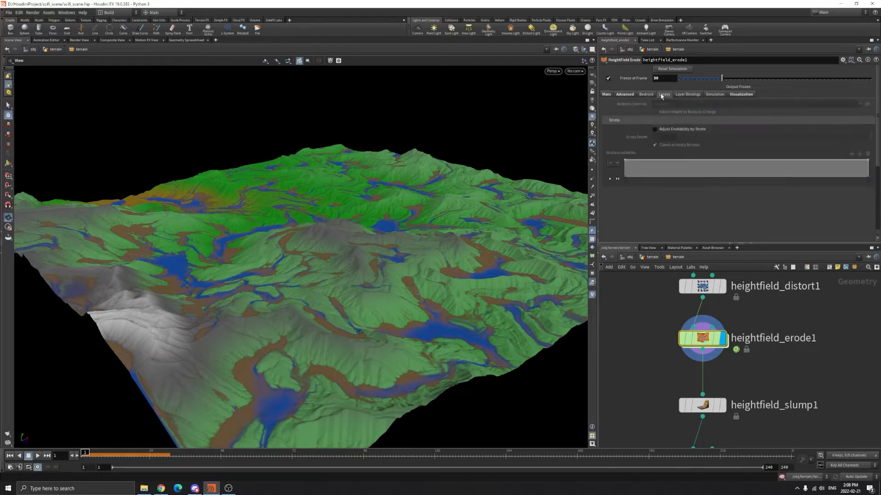
pyautogui.click(608, 95)
# - Examine the colored water and debris layers across the eroded terrain from low and high viewing angles
pyautogui.moveTo(438, 183); pyautogui.dragTo(403, 202)
pyautogui.scroll(-1, 385, 275)
pyautogui.moveTo(402, 203); pyautogui.dragTo(430, 314, button='middle')
pyautogui.scroll(2, 430, 313)
pyautogui.moveTo(429, 313); pyautogui.dragTo(425, 240)
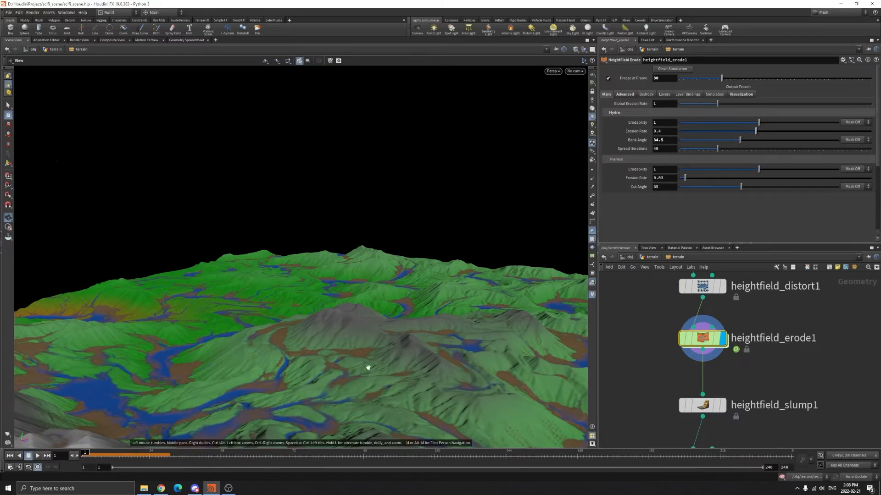
pyautogui.moveTo(368, 367); pyautogui.dragTo(370, 301, button='middle')
pyautogui.moveTo(395, 292); pyautogui.dragTo(369, 312)
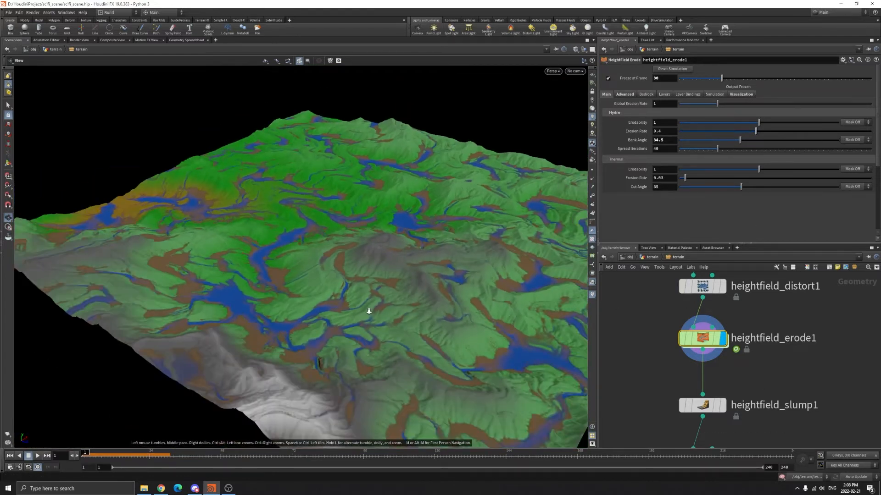
pyautogui.moveTo(430, 251); pyautogui.dragTo(421, 321)
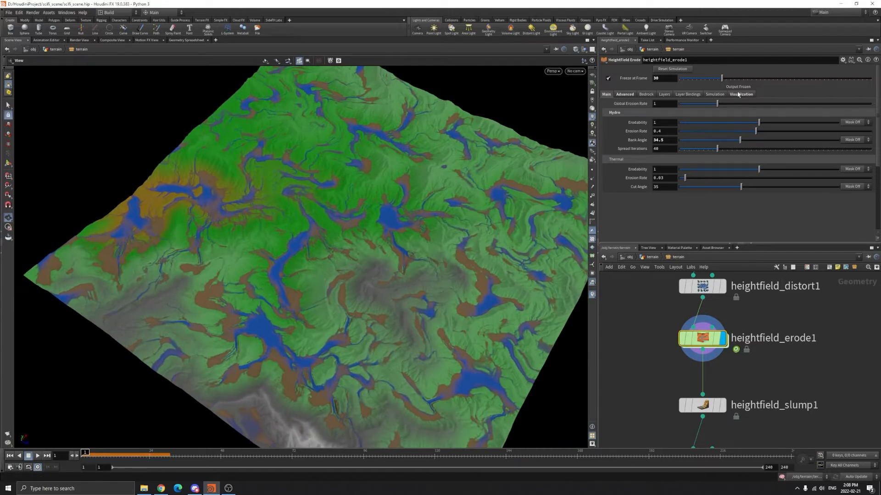
# - Turn off layer visualization on heightfield_erode1 and view the plain eroded terrain
pyautogui.click(735, 97)
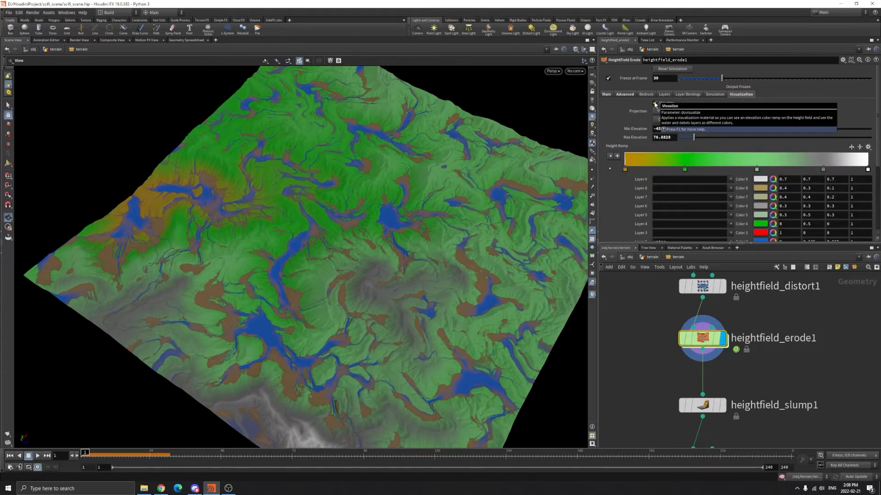
pyautogui.click(654, 103)
pyautogui.scroll(3, 454, 293)
pyautogui.moveTo(454, 293); pyautogui.dragTo(452, 241)
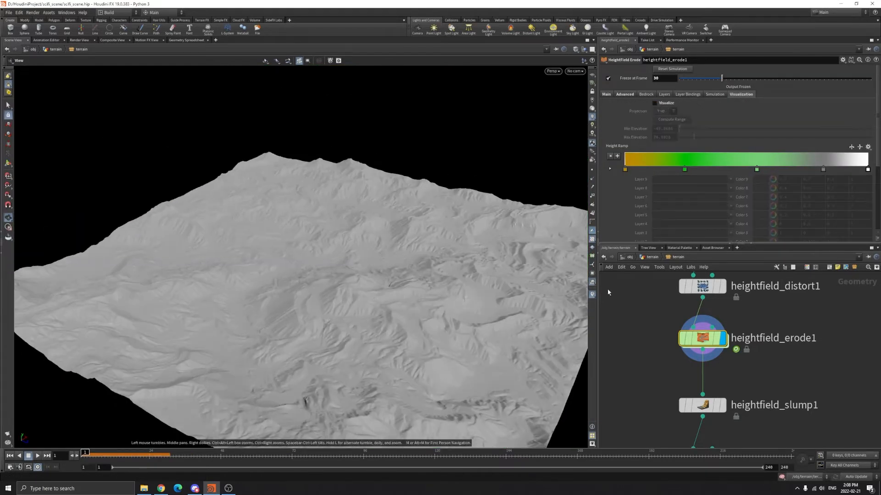
# - Compare the terrain output of heightfield_distort1 with that of heightfield_erode1 up close
pyautogui.click(722, 286)
pyautogui.click(720, 340)
pyautogui.scroll(5, 477, 346)
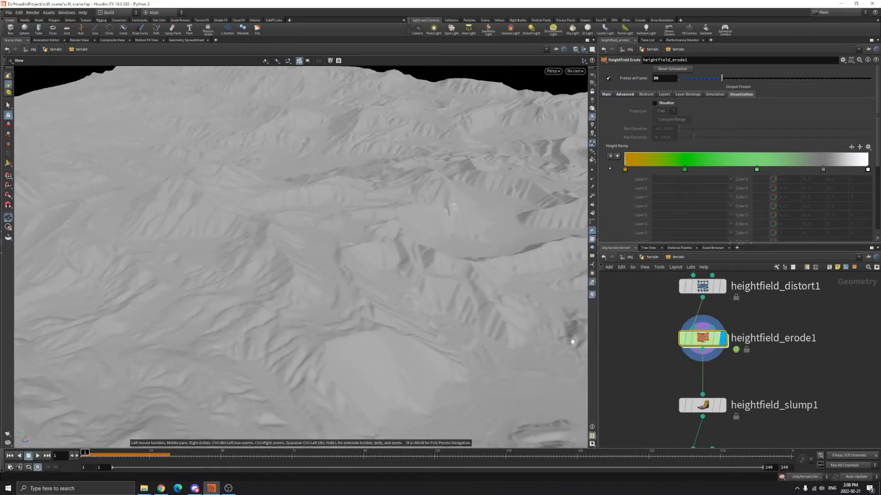
pyautogui.scroll(-2, 805, 395)
pyautogui.scroll(-4, 401, 277)
# - Select heightfield_slump1 and add a HeightField Visualize node in the empty space beside it
pyautogui.moveTo(663, 382); pyautogui.dragTo(702, 399)
pyautogui.scroll(-3, 662, 370)
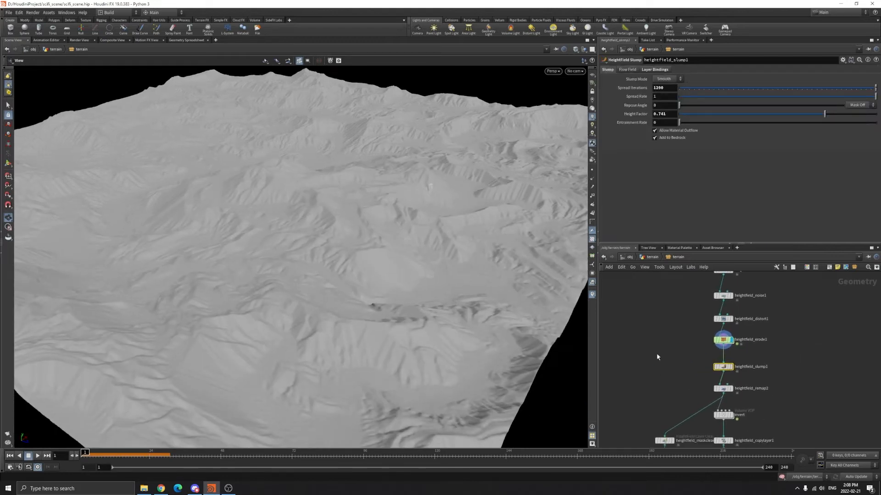
pyautogui.press('Tab')
pyautogui.write('hfv')
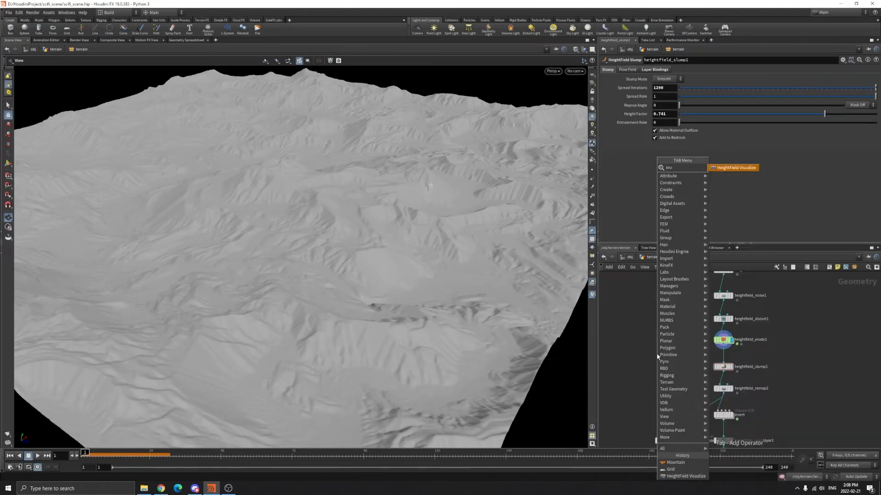
pyautogui.press('Return')
pyautogui.click(657, 356)
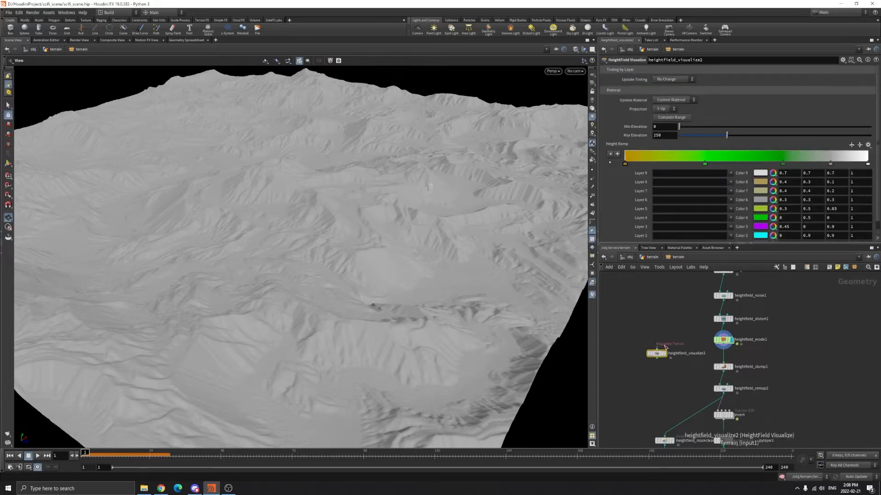
pyautogui.scroll(3, 757, 380)
pyautogui.moveTo(765, 357); pyautogui.dragTo(812, 351, button='middle')
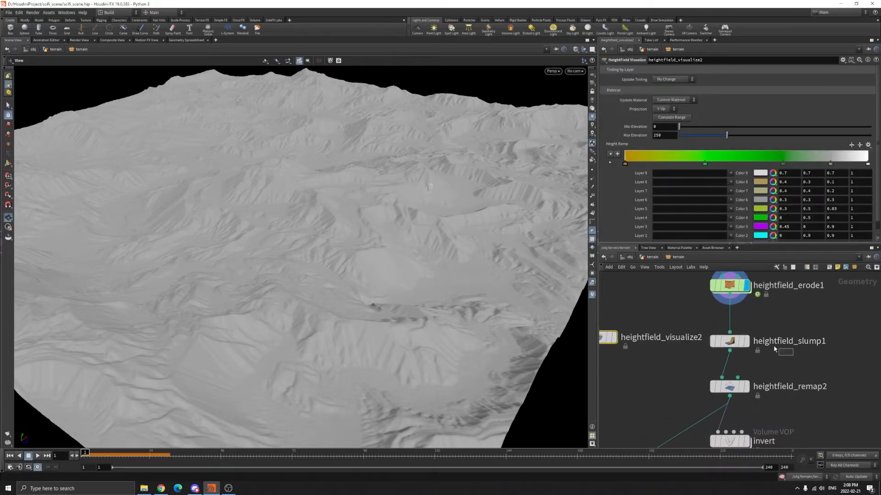
# - Select and display heightfield_slump1, and inspect the terrain up close before and after the slump
pyautogui.click(744, 342)
pyautogui.scroll(6, 440, 294)
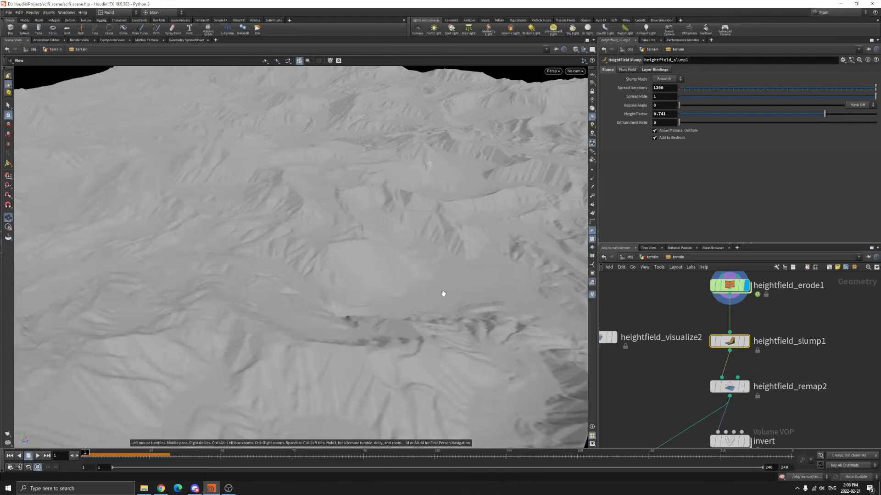
pyautogui.moveTo(391, 292); pyautogui.dragTo(427, 317)
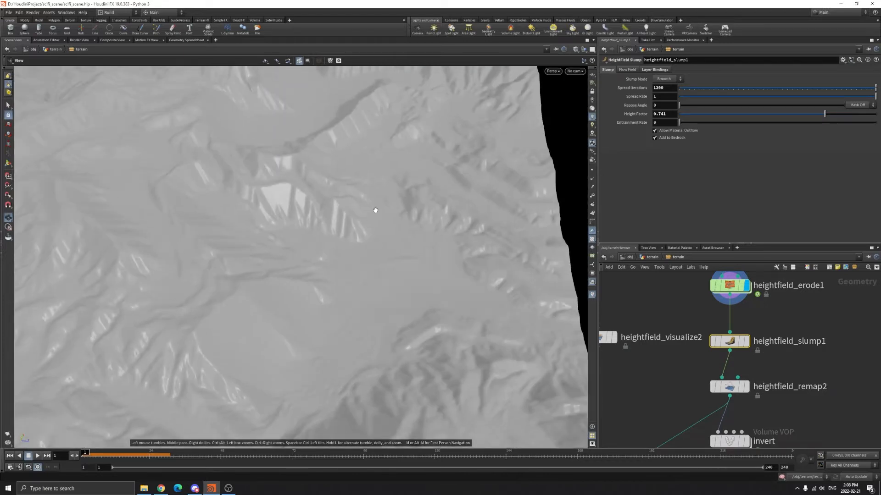
pyautogui.moveTo(416, 267); pyautogui.dragTo(220, 252)
pyautogui.moveTo(745, 343)
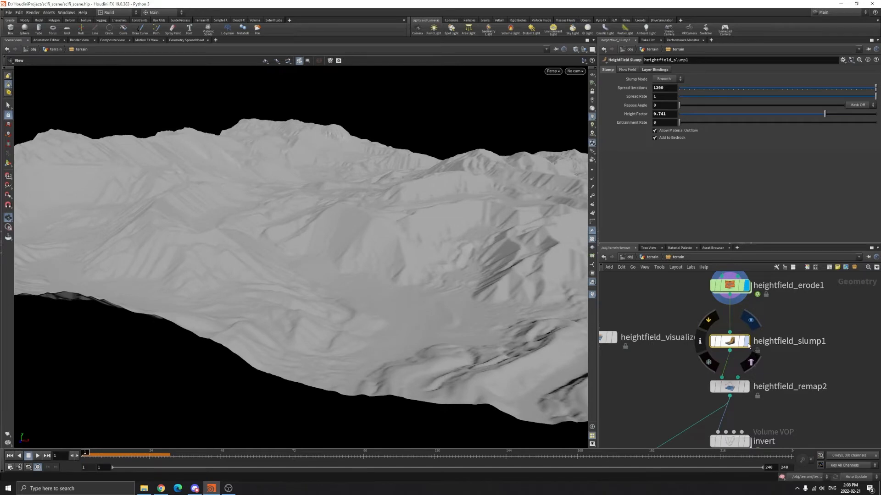
pyautogui.click(750, 319)
pyautogui.moveTo(421, 310)
pyautogui.mouseDown()
pyautogui.moveTo(425, 262)
pyautogui.moveTo(428, 301)
pyautogui.mouseUp()
pyautogui.moveTo(495, 329); pyautogui.dragTo(475, 378, button='middle')
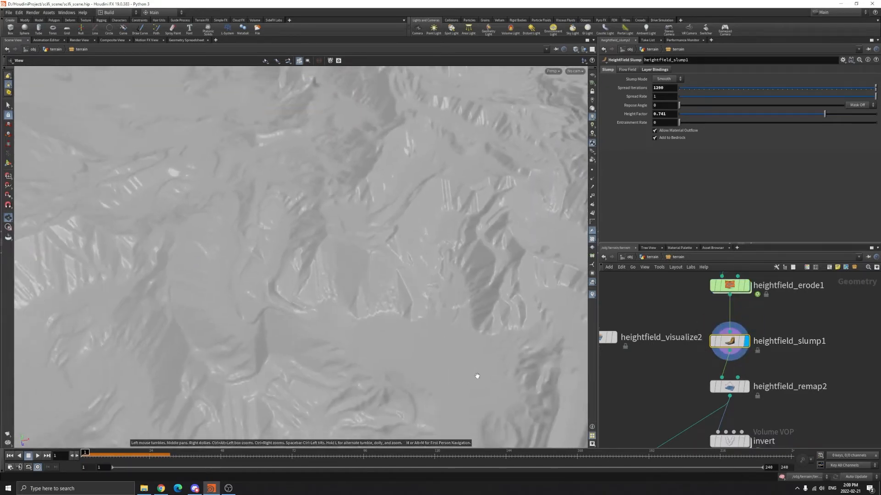
pyautogui.scroll(-3, 476, 378)
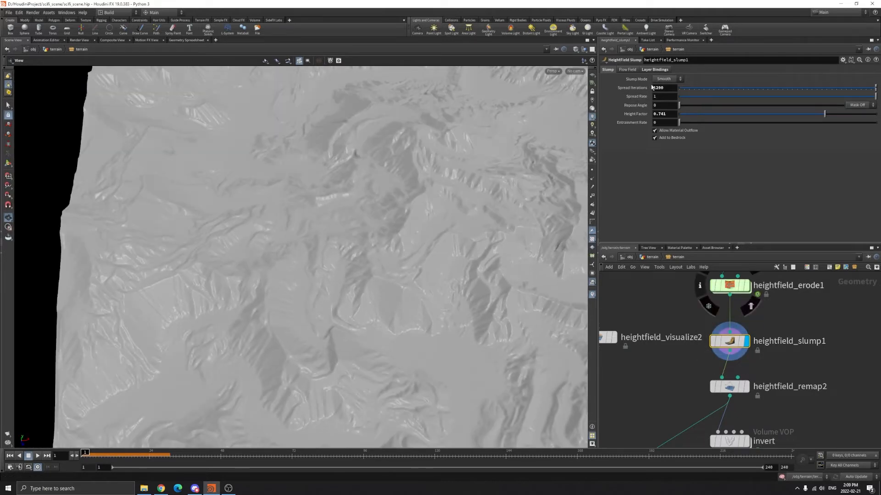
# - Show heightfield_slump1's layer bindings and examine the valleys where the water layer is slumped
pyautogui.click(653, 70)
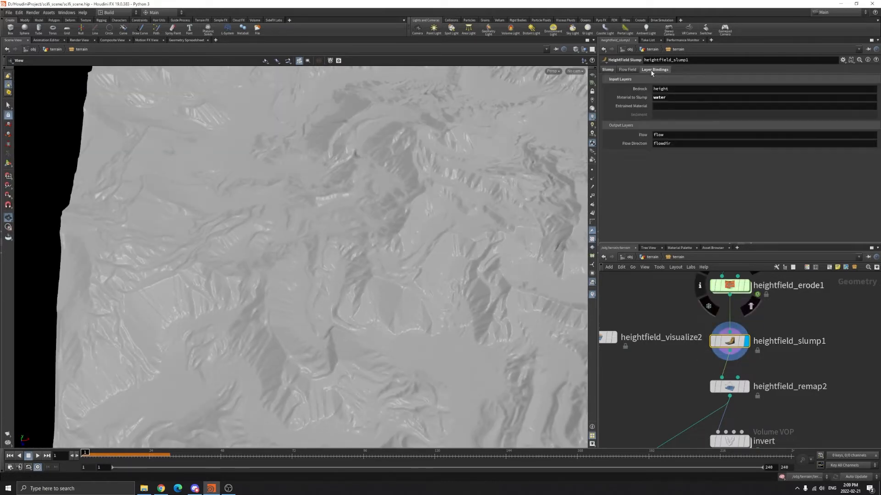
pyautogui.moveTo(396, 236); pyautogui.dragTo(456, 332, button='right')
pyautogui.moveTo(456, 332); pyautogui.dragTo(519, 303)
pyautogui.moveTo(478, 368); pyautogui.dragTo(449, 321, button='right')
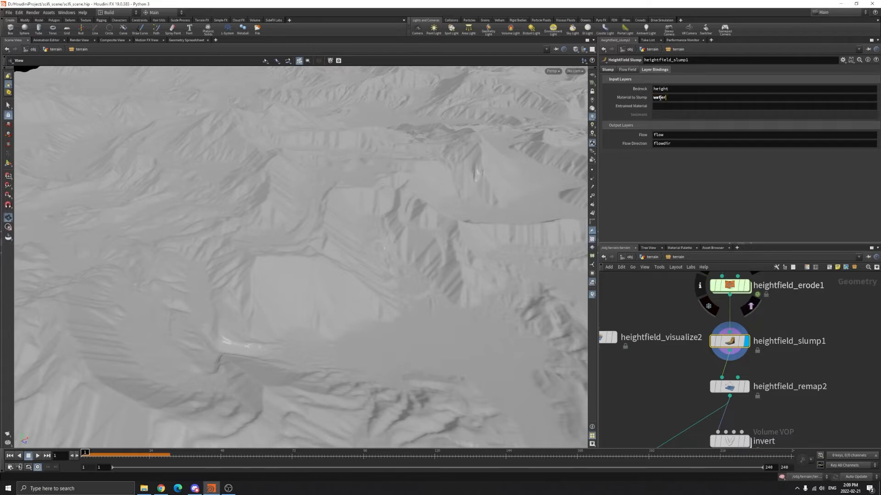
# - Display heightfield_erode1 with its layer visualization temporarily enabled, and inspect the colored water channels up close
pyautogui.scroll(2, 790, 318)
pyautogui.click(729, 306)
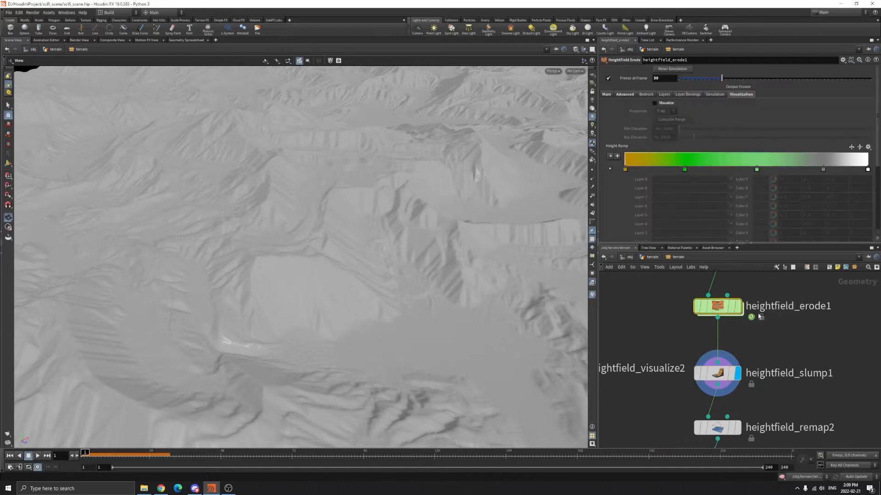
pyautogui.click(740, 305)
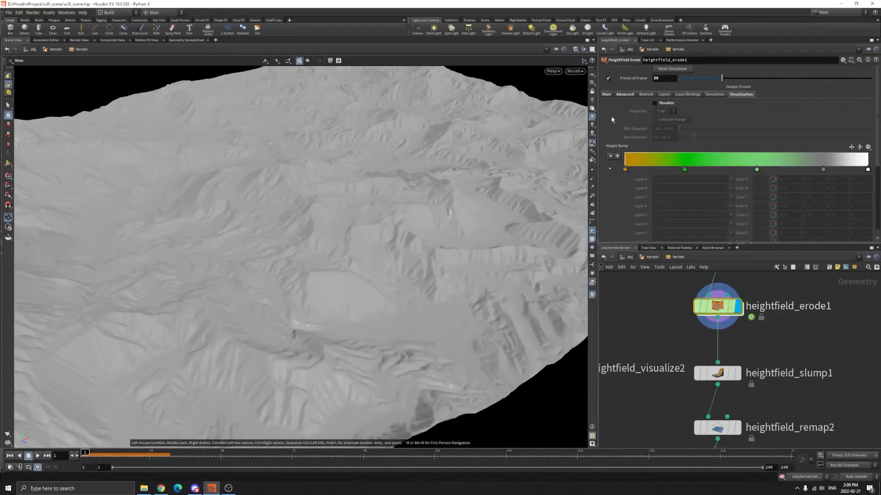
pyautogui.click(653, 104)
pyautogui.moveTo(413, 220); pyautogui.dragTo(391, 303)
pyautogui.scroll(4, 394, 279)
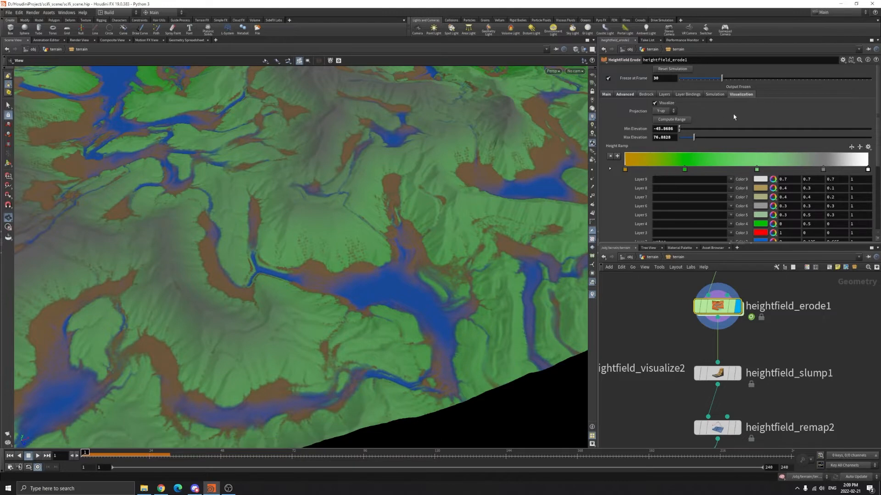
pyautogui.click(653, 103)
# - Connect heightfield_erode1's output to heightfield_visualize2 and display the visualize node
pyautogui.moveTo(679, 361); pyautogui.dragTo(772, 346, button='middle')
pyautogui.moveTo(811, 303); pyautogui.dragTo(653, 342)
pyautogui.click(671, 354)
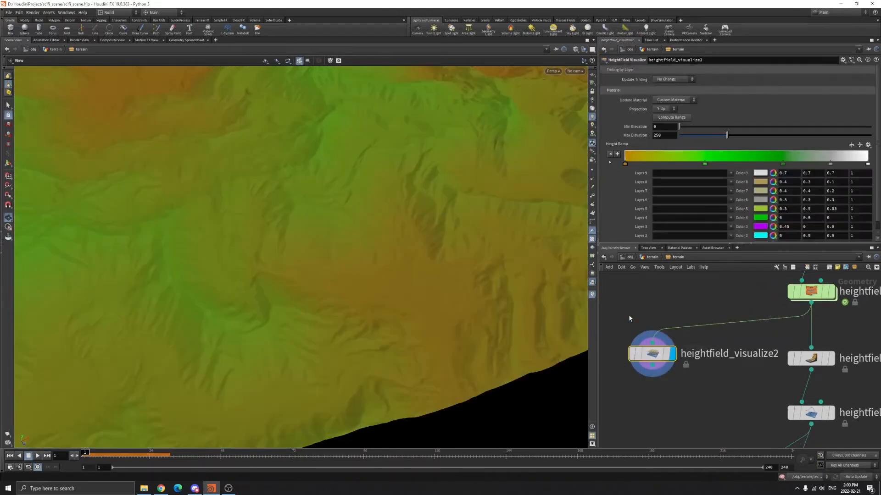
# - Remove the colored and gray points from heightfield_visualize2's height ramp, leaving it plain white
pyautogui.moveTo(624, 166); pyautogui.dragTo(774, 164)
pyautogui.press('Delete')
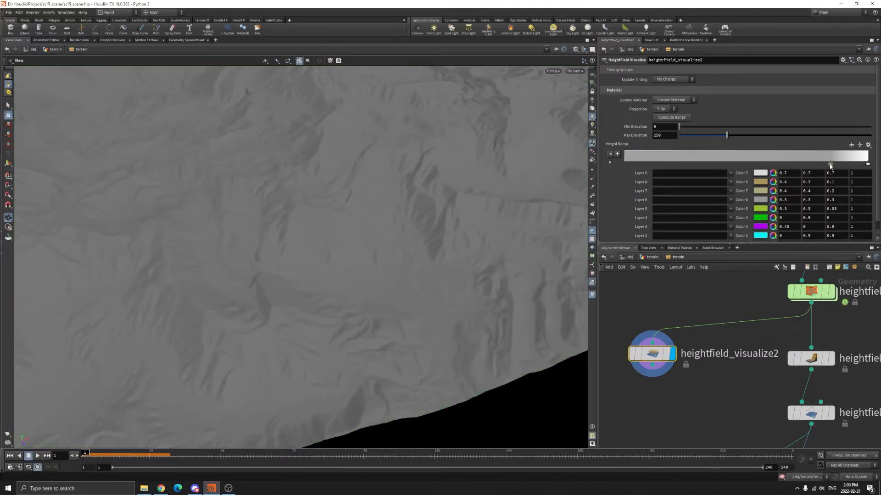
pyautogui.click(830, 165)
pyautogui.press('Delete')
pyautogui.keyDown('alt'); pyautogui.moveTo(477, 225); pyautogui.dragTo(404, 229, button='right'); pyautogui.keyUp('alt')
pyautogui.keyDown('alt'); pyautogui.moveTo(404, 229); pyautogui.dragTo(404, 259, button='middle'); pyautogui.keyUp('alt')
pyautogui.moveTo(404, 260); pyautogui.dragTo(404, 121, button='right')
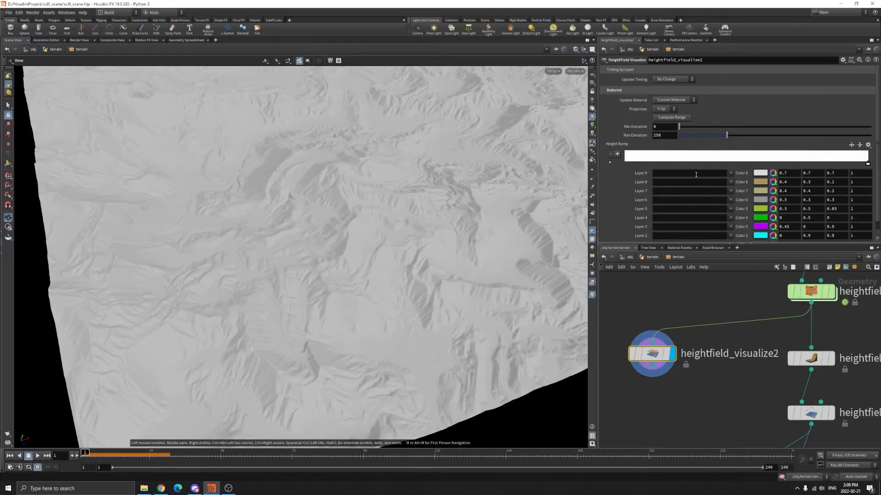
# - Assign the water layer to Layer 9 of heightfield_visualize2 and set its color to pure blue
pyautogui.press('Return')
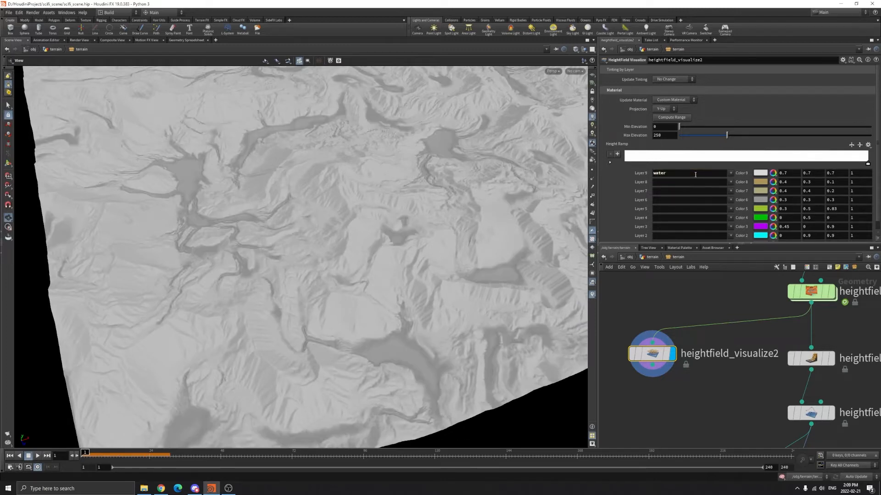
pyautogui.click(761, 172)
pyautogui.click(827, 128)
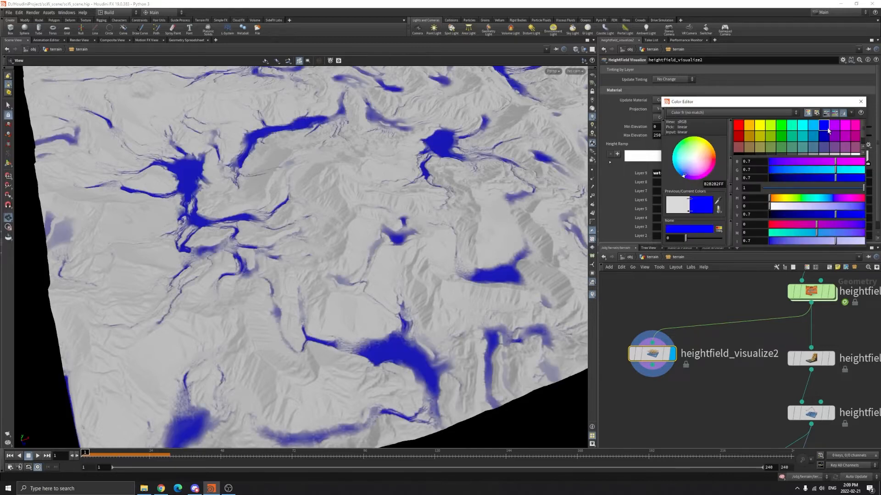
pyautogui.click(861, 102)
pyautogui.moveTo(454, 306); pyautogui.dragTo(410, 352, button='right')
pyautogui.moveTo(410, 353)
pyautogui.mouseDown()
pyautogui.moveTo(402, 329)
pyautogui.moveTo(433, 323)
pyautogui.moveTo(424, 314)
pyautogui.moveTo(424, 360)
pyautogui.mouseUp()
# - Display heightfield_slump1 and inspect the uncolored terrain around the valley up close
pyautogui.moveTo(833, 366)
pyautogui.scroll(5, 436, 289)
pyautogui.click(831, 358)
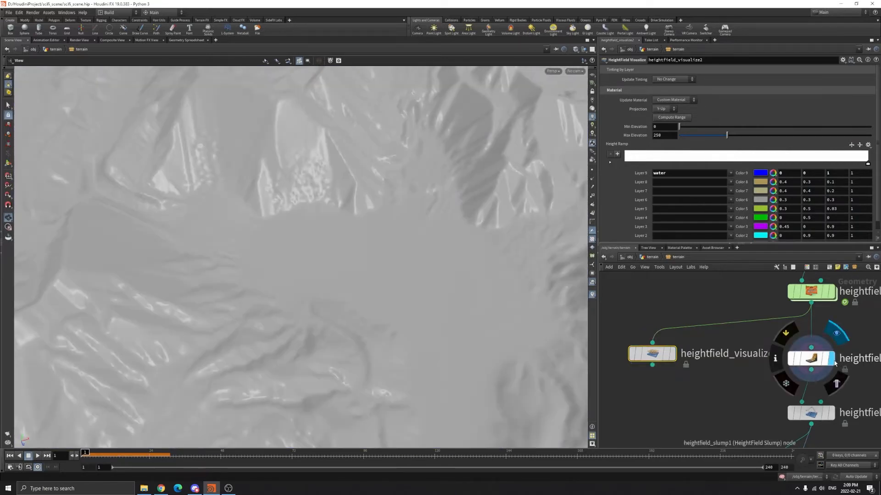
pyautogui.moveTo(833, 363)
pyautogui.moveTo(428, 299); pyautogui.dragTo(417, 281)
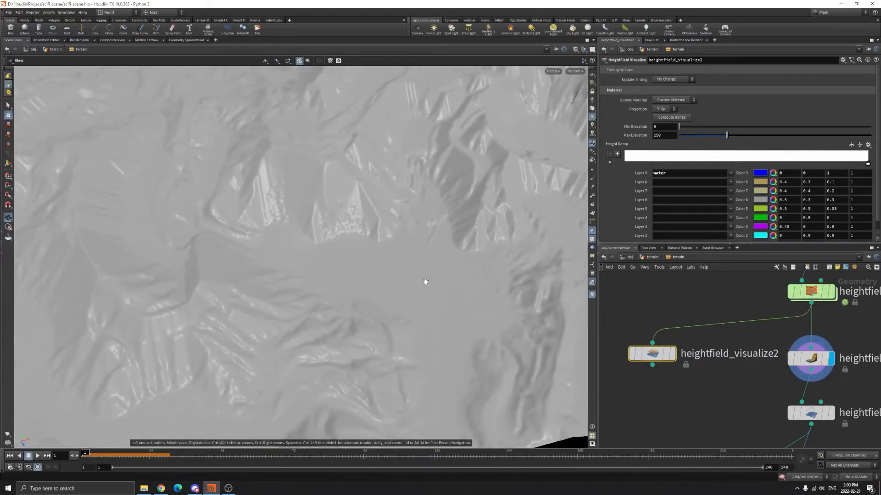
# - Switch heightfield_visualize2's Layer 9 to bedrock and display the node to view that layer's coverage
pyautogui.click(731, 174)
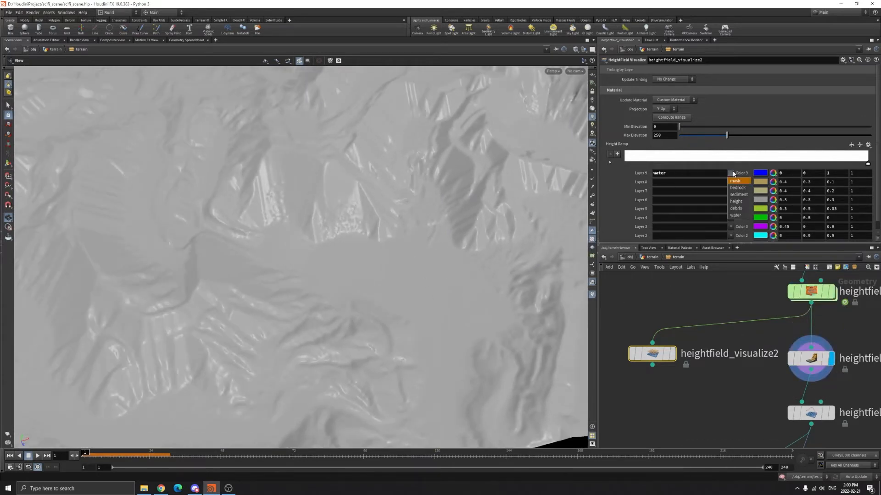
pyautogui.click(740, 189)
pyautogui.click(672, 352)
pyautogui.scroll(-3, 436, 238)
pyautogui.moveTo(436, 238); pyautogui.dragTo(429, 260, button='middle')
pyautogui.scroll(-2, 445, 303)
pyautogui.scroll(2, 429, 260)
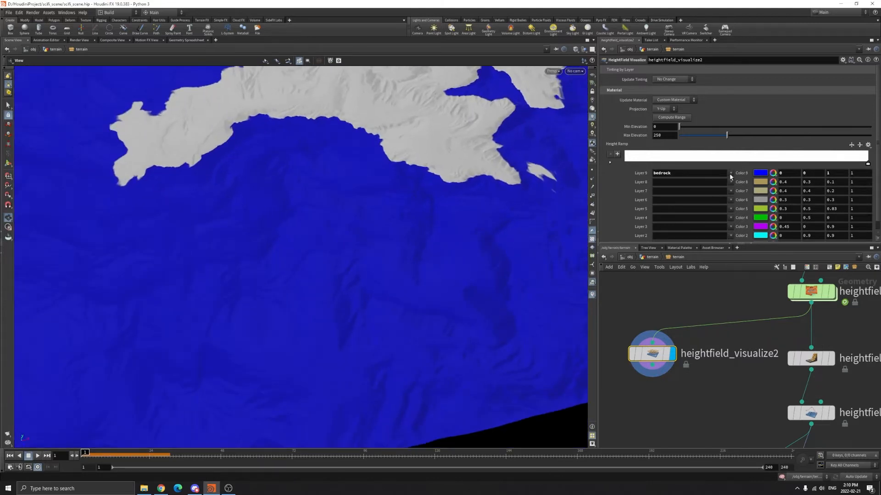
# - Switch heightfield_visualize2's Layer 9 to sediment and examine the sediment deposits across the terrain
pyautogui.click(739, 195)
pyautogui.scroll(-2, 422, 214)
pyautogui.moveTo(389, 188); pyautogui.dragTo(256, 356)
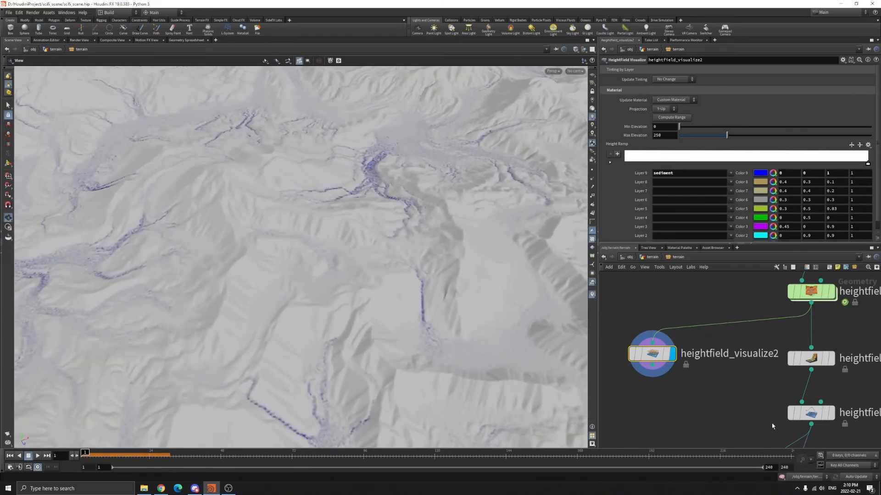
# - Check heightfield_slump1's layer bindings and clear the Layer 9 assignment on heightfield_visualize2
pyautogui.moveTo(870, 388); pyautogui.dragTo(815, 360, button='middle')
pyautogui.scroll(-4, 816, 357)
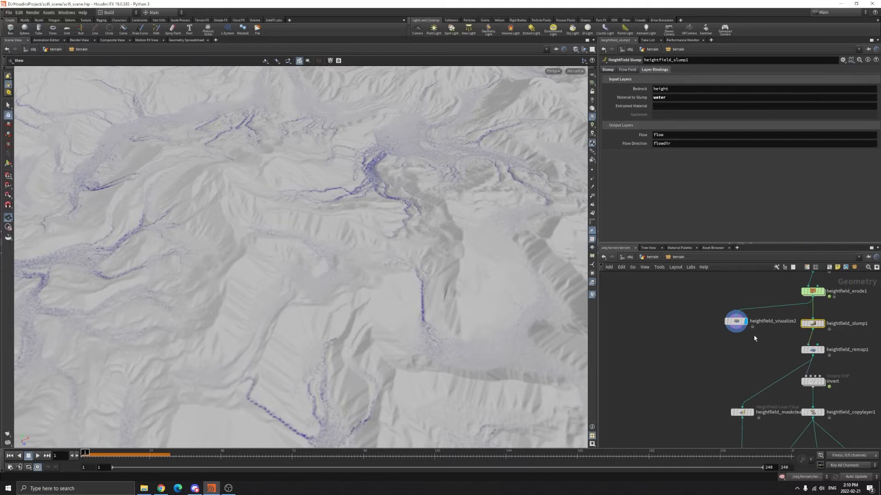
pyautogui.moveTo(758, 342); pyautogui.dragTo(729, 322, button='middle')
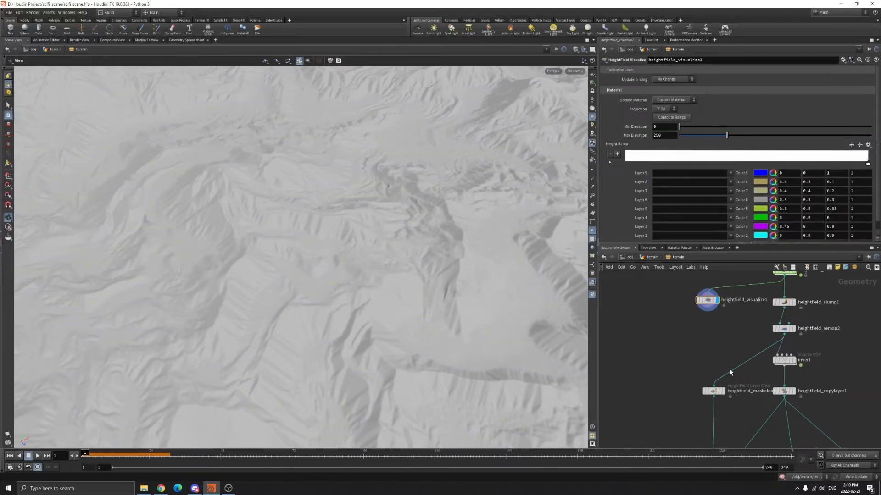
# - Display heightfield_slump1 and select heightfield_remap2 to show its debris remap parameters
pyautogui.scroll(6, 780, 345)
pyautogui.click(743, 340)
pyautogui.moveTo(794, 384); pyautogui.dragTo(794, 351, button='middle')
pyautogui.moveTo(645, 332); pyautogui.dragTo(714, 373)
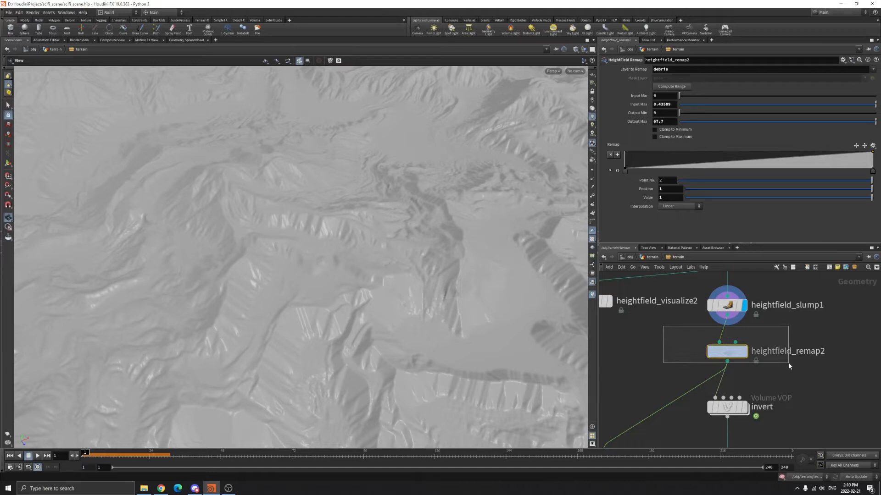
# - Check which layer heightfield_remap2 is set to remap
pyautogui.moveTo(652, 351); pyautogui.dragTo(688, 349, button='middle')
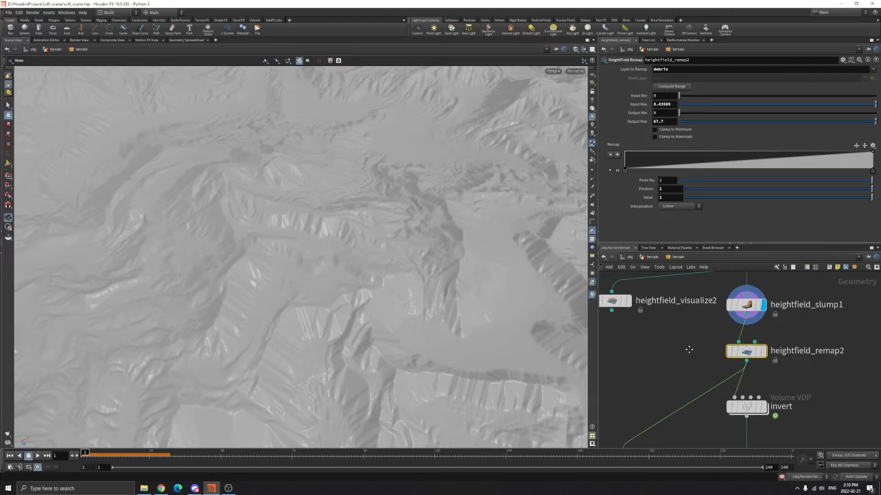
pyautogui.doubleClick(671, 69)
pyautogui.click(683, 371)
pyautogui.moveTo(682, 362); pyautogui.dragTo(696, 348, button='middle')
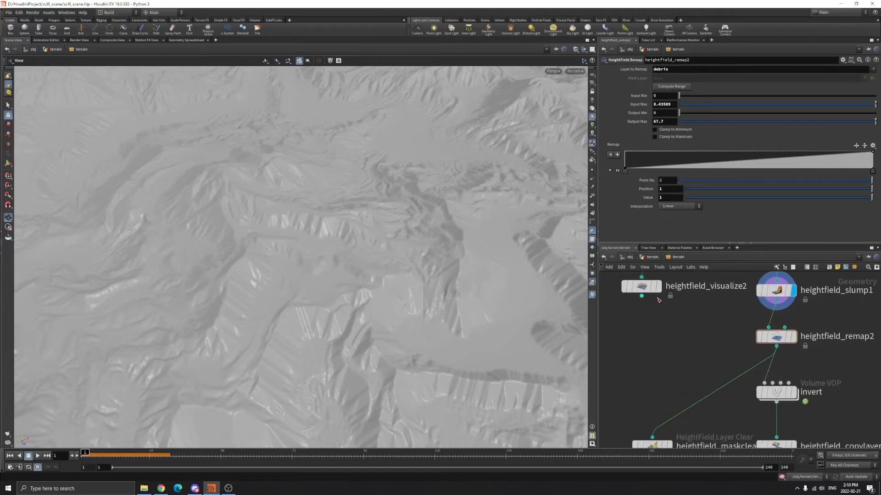
# - Connect heightfield_visualize2 to heightfield_slump1's output and display it with Layer 9 set to debris
pyautogui.moveTo(641, 286); pyautogui.dragTo(652, 332)
pyautogui.moveTo(776, 301); pyautogui.dragTo(652, 322)
pyautogui.moveTo(625, 299); pyautogui.dragTo(681, 350)
pyautogui.click(732, 174)
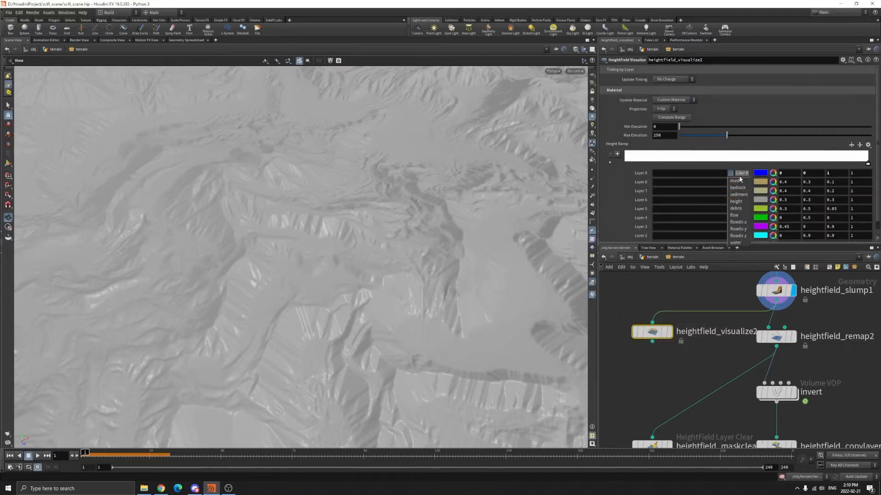
pyautogui.click(736, 208)
pyautogui.click(669, 331)
# - Examine the debris coverage across the whole terrain and in close-up in the valleys
pyautogui.scroll(-5, 523, 287)
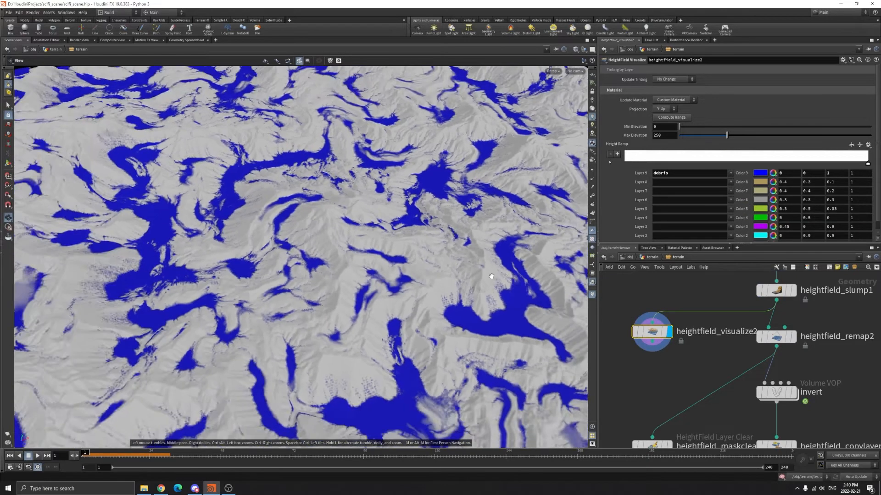
pyautogui.scroll(6, 463, 262)
pyautogui.scroll(-5, 427, 290)
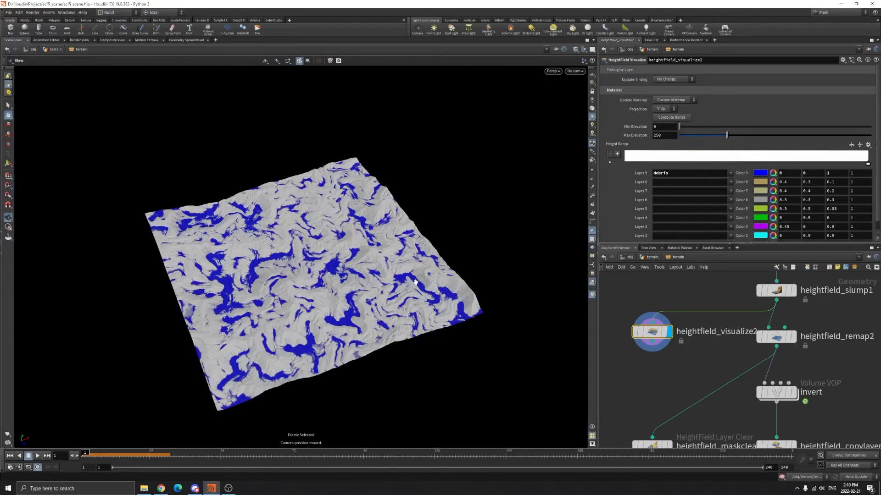
pyautogui.press('f')
pyautogui.scroll(3, 428, 276)
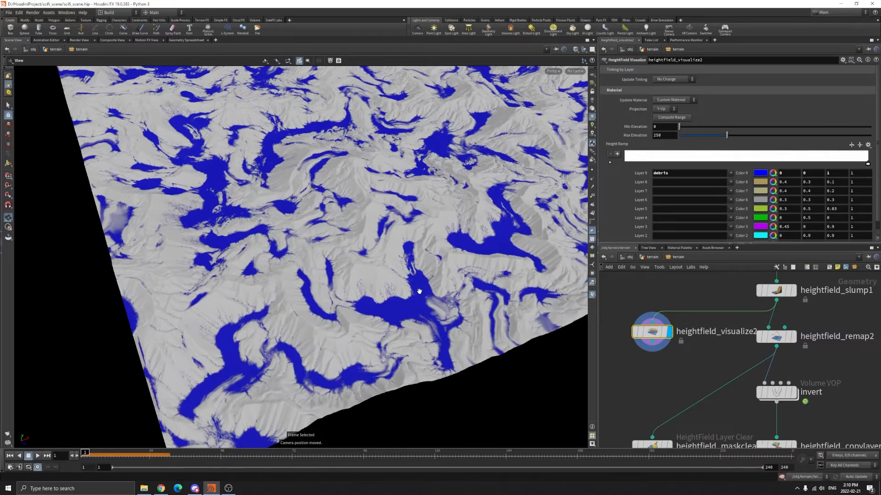
pyautogui.scroll(3, 419, 291)
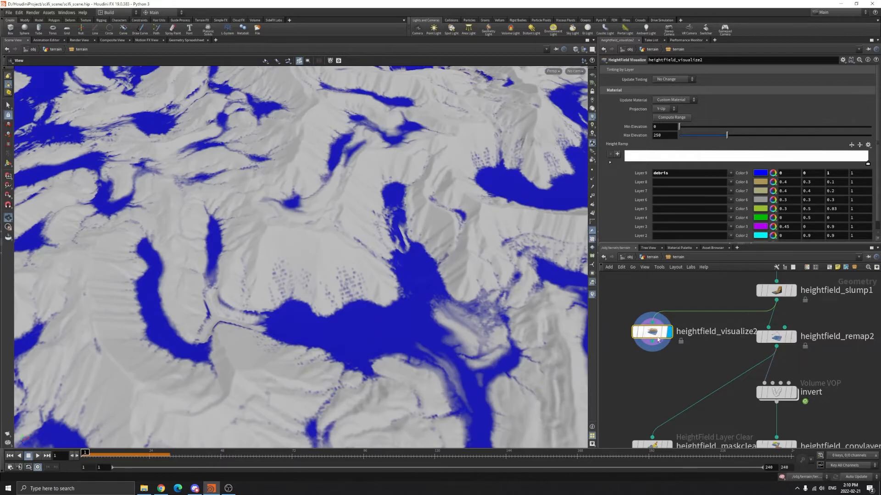
pyautogui.moveTo(657, 337); pyautogui.dragTo(658, 325)
pyautogui.scroll(-2, 419, 262)
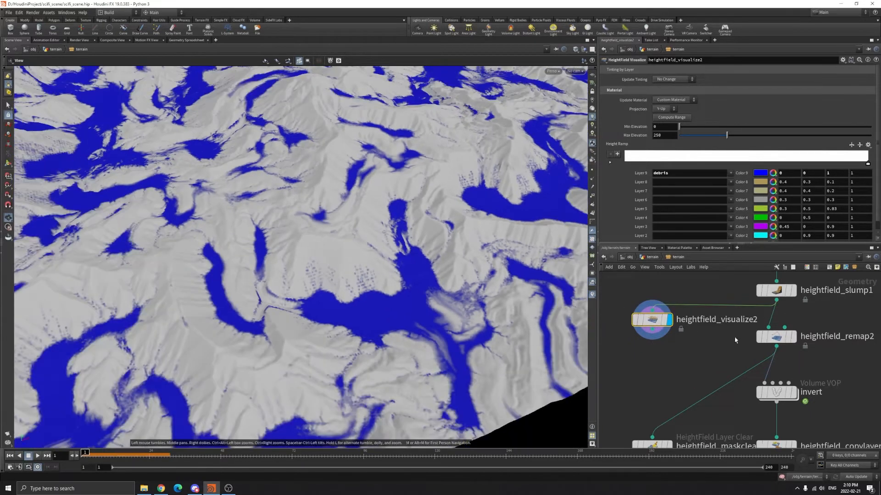
pyautogui.scroll(-4, 371, 313)
pyautogui.scroll(3, 406, 339)
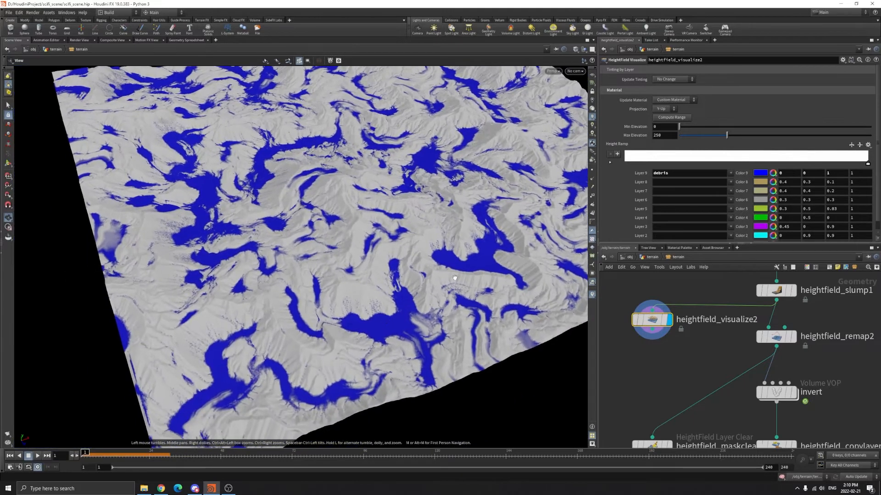
# - Switch heightfield_visualize2's input between heightfield_slump1 and heightfield_remap2 to compare debris coverage, leaving it on heightfield_remap2
pyautogui.moveTo(657, 321); pyautogui.dragTo(657, 331)
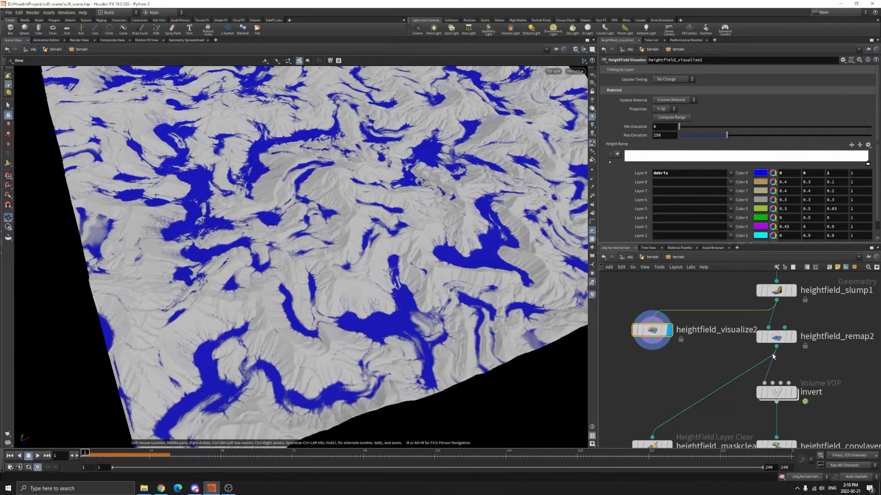
pyautogui.moveTo(777, 349); pyautogui.dragTo(652, 323)
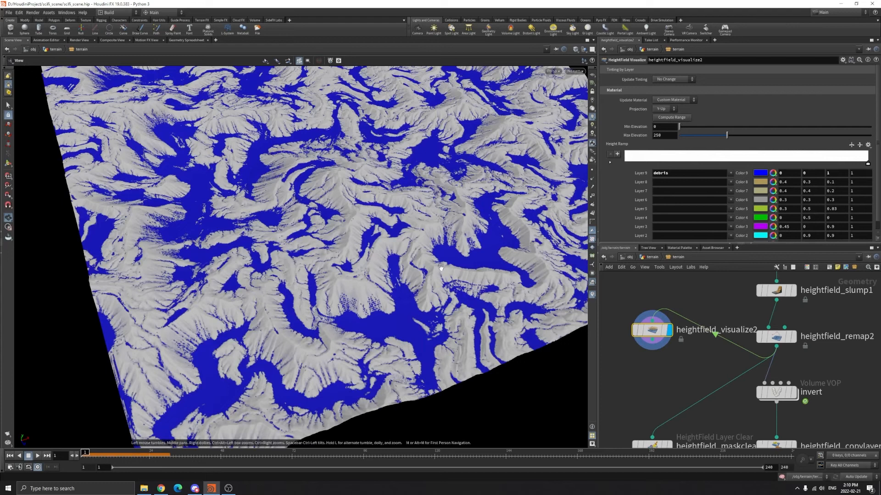
pyautogui.moveTo(775, 301); pyautogui.dragTo(652, 322)
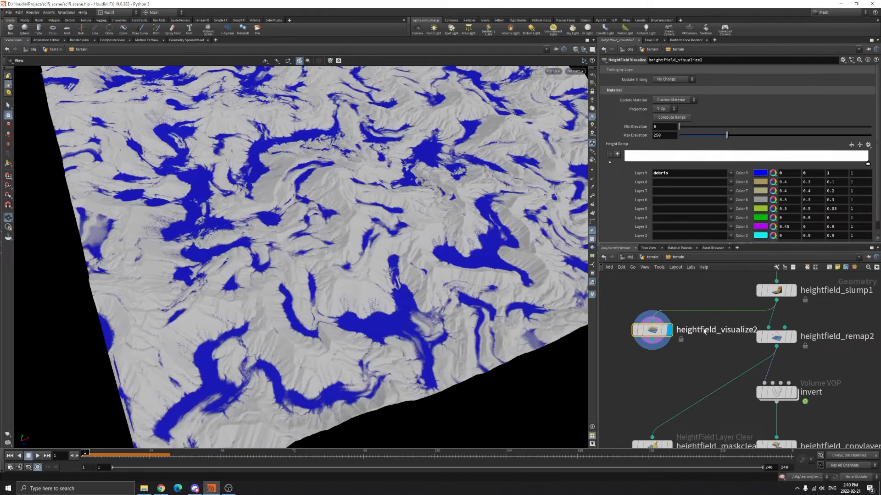
pyautogui.moveTo(777, 349); pyautogui.dragTo(645, 339)
# - Show heightfield_remap2's parameters, try adjusting the debris remap range, and undo the change
pyautogui.moveTo(707, 309); pyautogui.dragTo(821, 348)
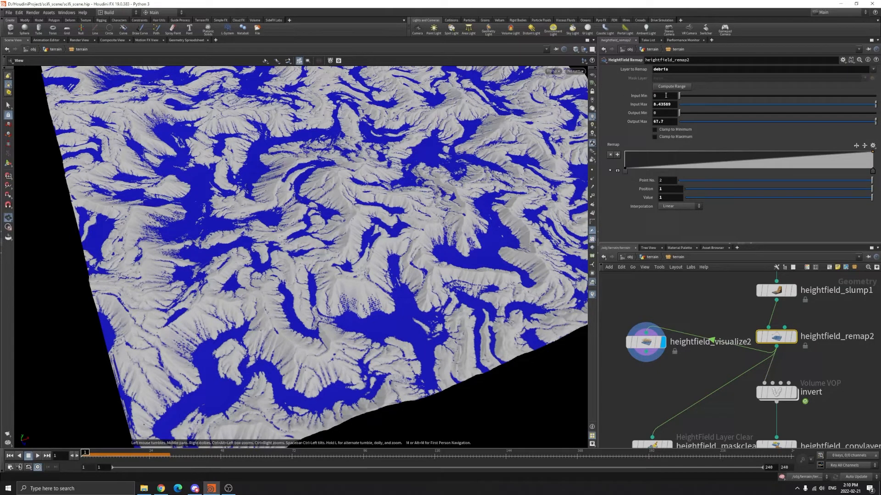
pyautogui.scroll(-3, 676, 296)
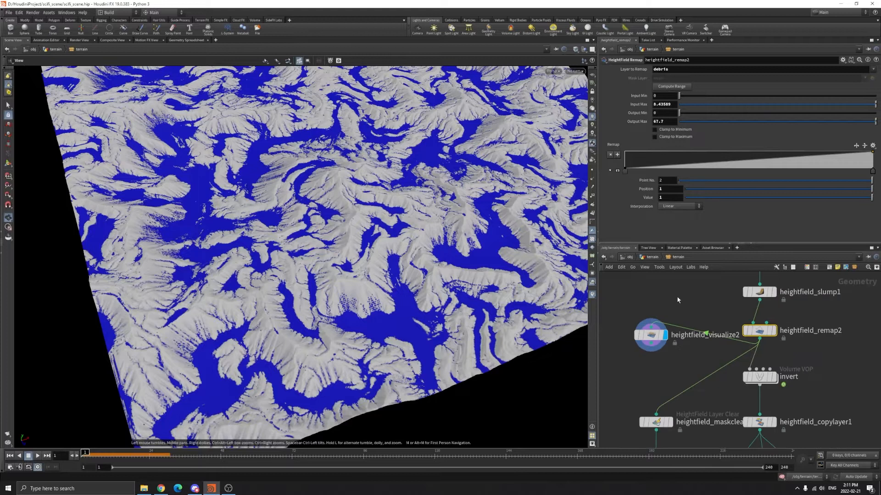
pyautogui.scroll(4, 686, 306)
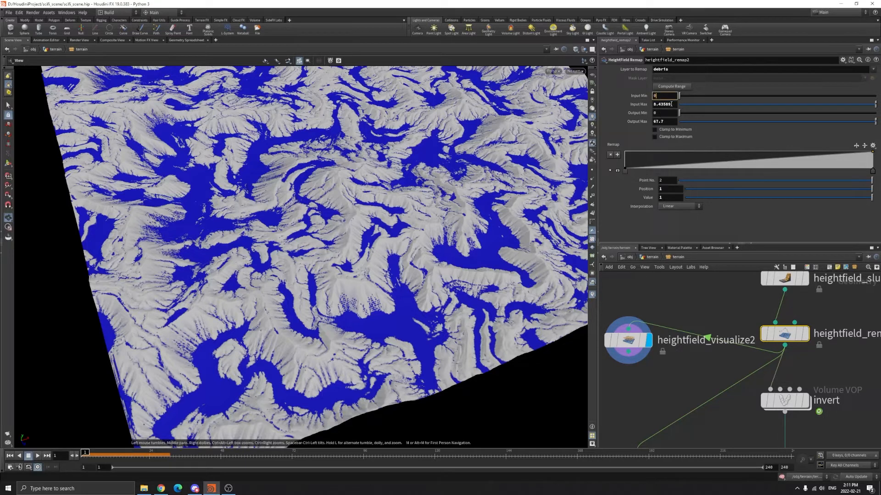
pyautogui.moveTo(862, 123); pyautogui.dragTo(687, 107)
pyautogui.hotkey('ctrl', 'z')
pyautogui.hotkey('ctrl', 'z')
# - Examine the remapped debris coverage over the terrain from several distances and angles
pyautogui.moveTo(357, 260); pyautogui.dragTo(379, 255)
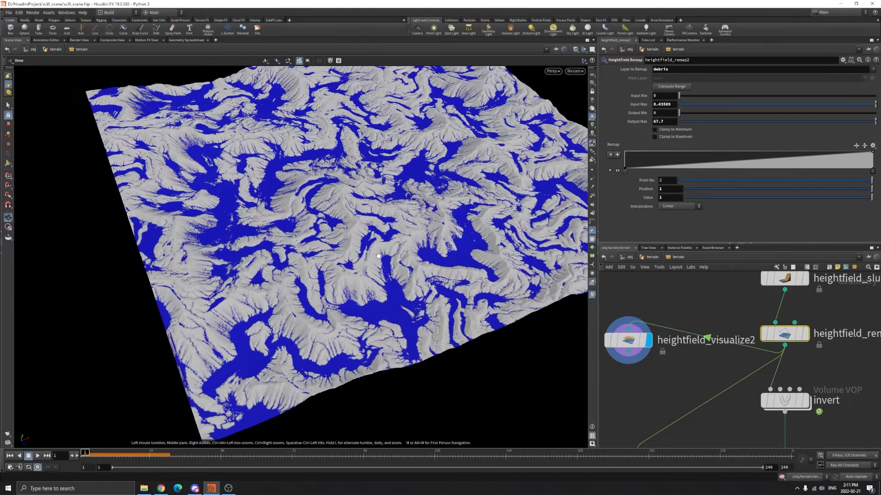
pyautogui.moveTo(432, 240); pyautogui.dragTo(431, 249, button='middle')
pyautogui.moveTo(431, 249); pyautogui.dragTo(355, 178, button='right')
pyautogui.moveTo(355, 177); pyautogui.dragTo(355, 207, button='middle')
pyautogui.moveTo(356, 208); pyautogui.dragTo(411, 296, button='right')
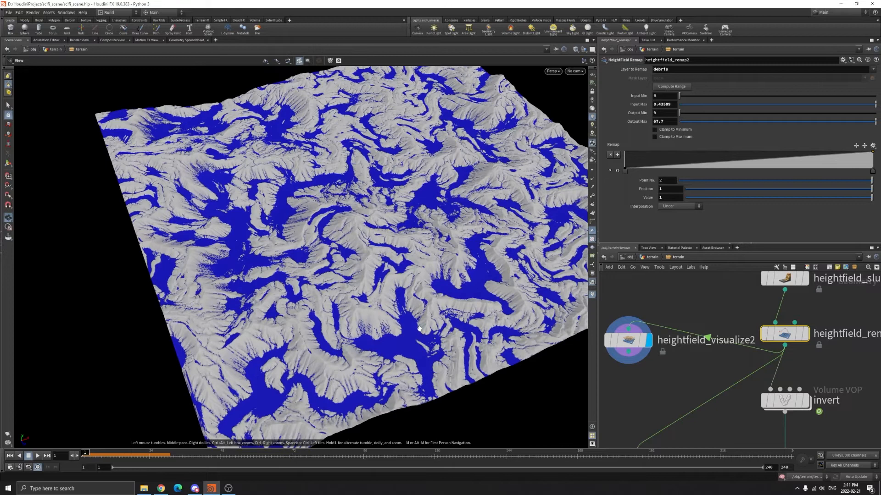
pyautogui.moveTo(419, 329); pyautogui.dragTo(413, 353)
# - Display heightfield_erode1 and select it to show its erosion parameters
pyautogui.moveTo(738, 312); pyautogui.dragTo(715, 387, button='middle')
pyautogui.scroll(-4, 715, 387)
pyautogui.scroll(4, 753, 340)
pyautogui.click(737, 336)
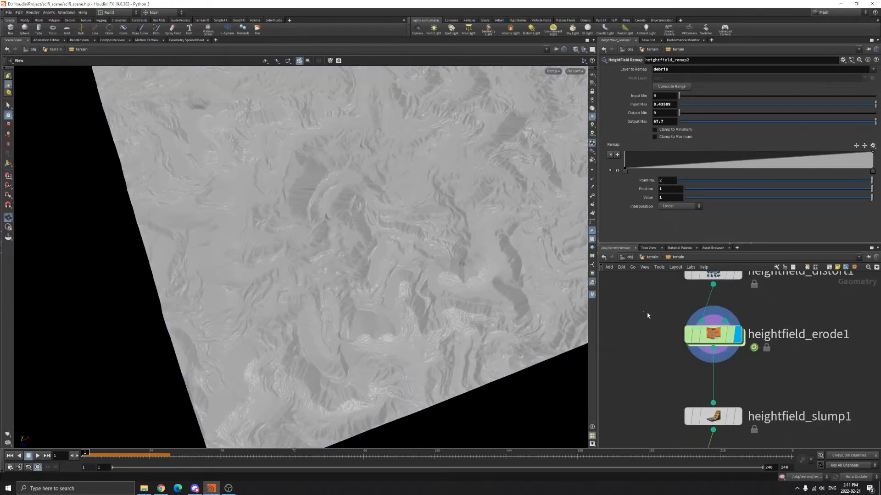
pyautogui.moveTo(648, 315); pyautogui.dragTo(774, 342)
# - Display heightfield_visualize2 again and view the remapped debris over the full terrain at a low angle
pyautogui.scroll(-5, 660, 343)
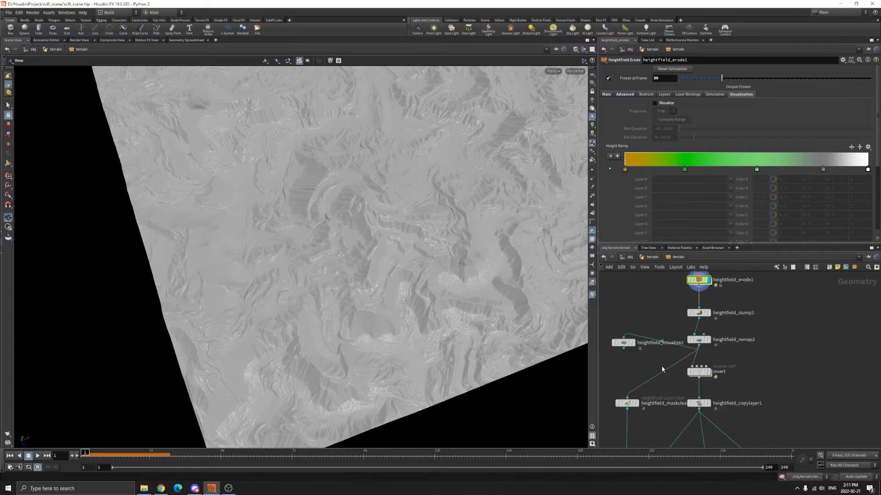
pyautogui.scroll(4, 668, 352)
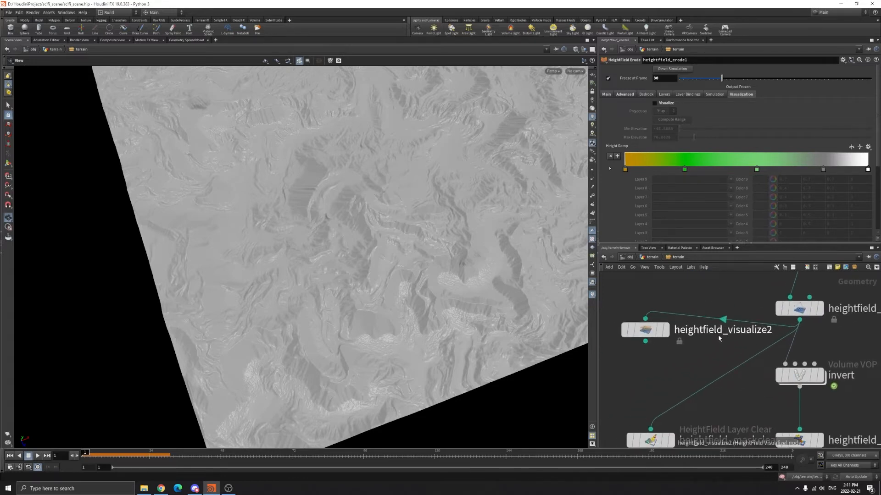
pyautogui.moveTo(658, 328)
pyautogui.click(669, 306)
pyautogui.scroll(-3, 438, 290)
pyautogui.moveTo(444, 307); pyautogui.dragTo(438, 325, button='middle')
pyautogui.moveTo(422, 299); pyautogui.dragTo(460, 241)
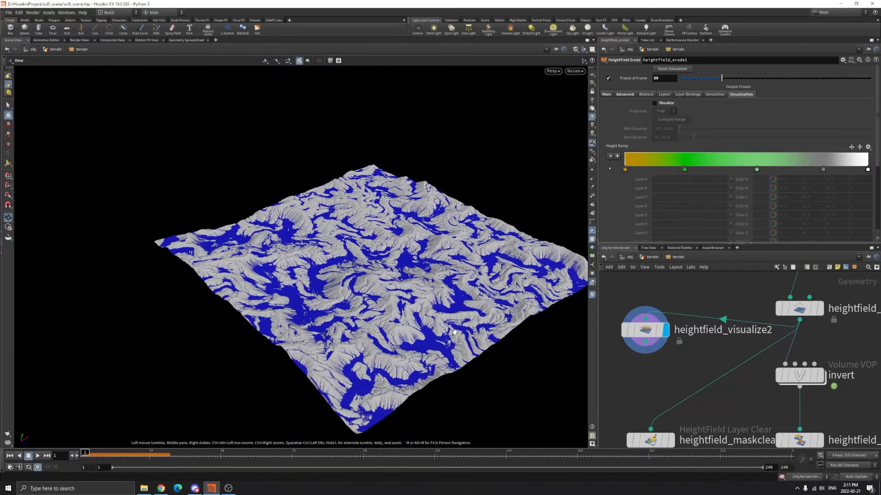
pyautogui.moveTo(454, 332); pyautogui.dragTo(475, 303, button='middle')
# - Open the invert Volume VOP to show its internal network
pyautogui.moveTo(804, 403); pyautogui.dragTo(763, 346, button='middle')
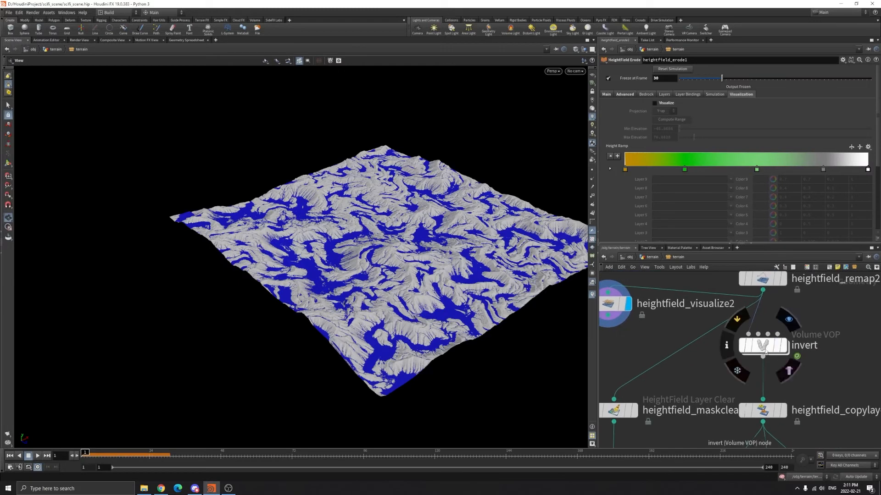
pyautogui.click(762, 350)
pyautogui.doubleClick(762, 351)
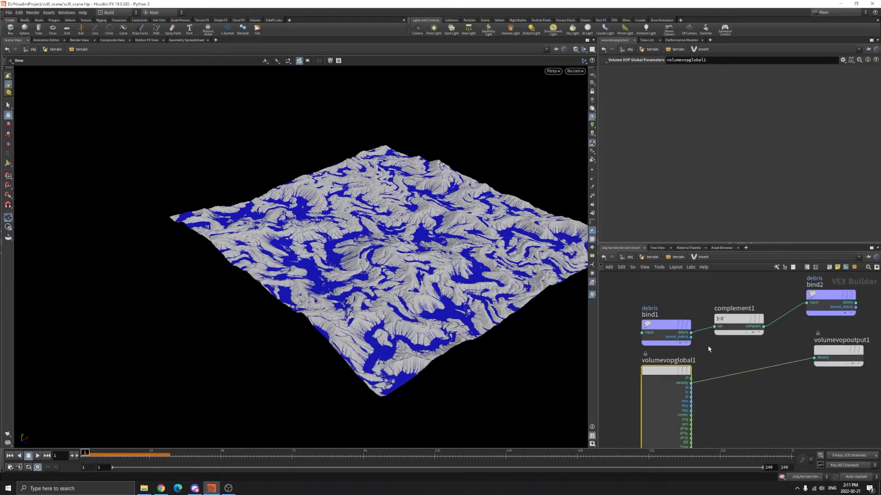
# - Inspect the bind1, complement1 and bind2 nodes that invert the debris layer and return to the terrain network
pyautogui.click(645, 318)
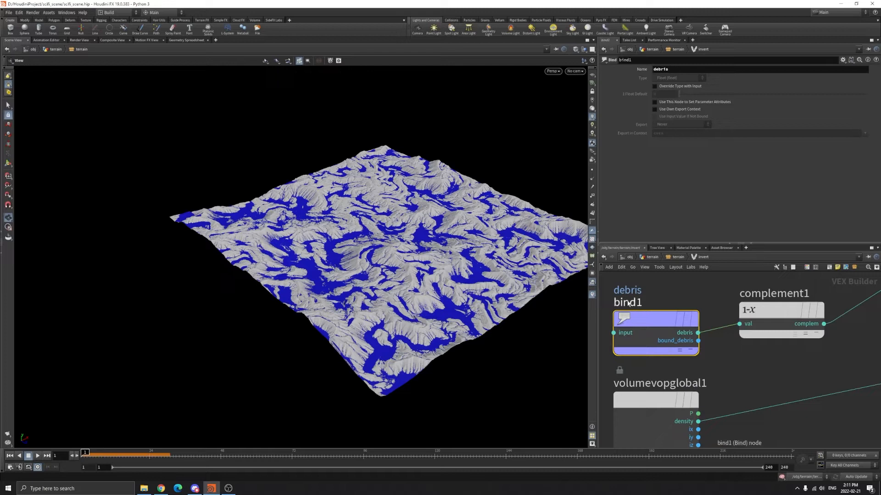
pyautogui.click(799, 333)
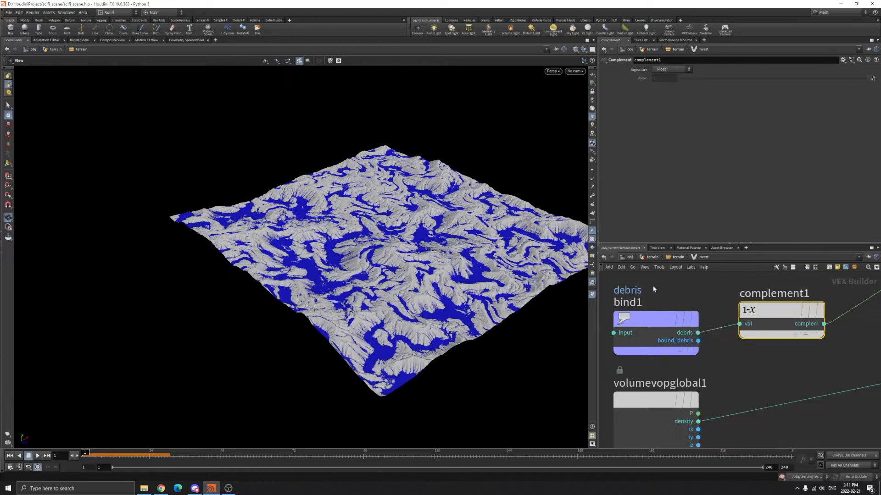
pyautogui.moveTo(808, 358); pyautogui.dragTo(664, 410, button='middle')
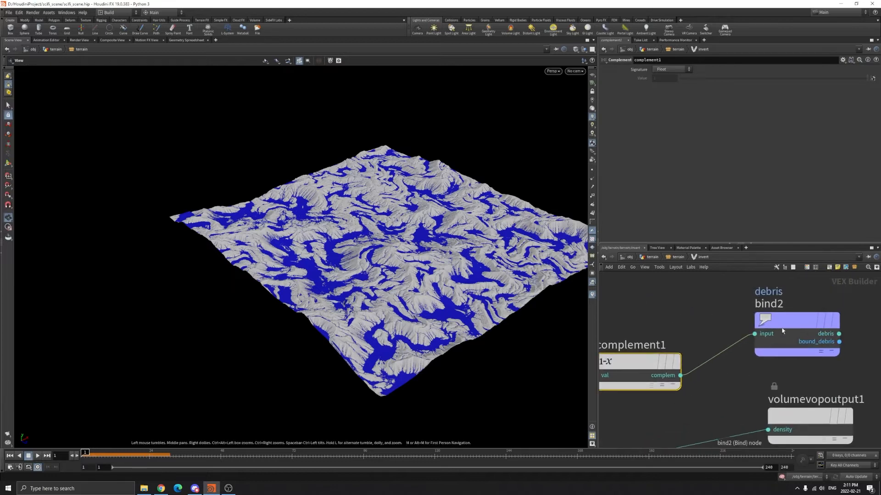
pyautogui.click(786, 295)
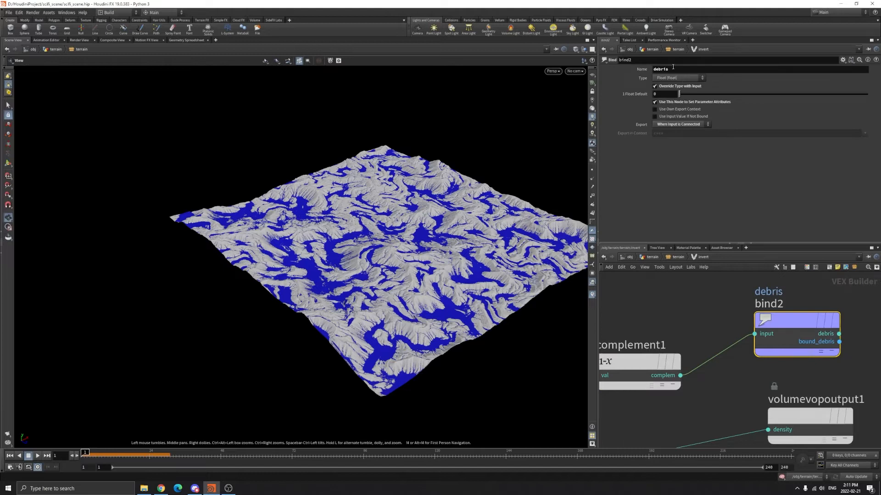
pyautogui.press('u')
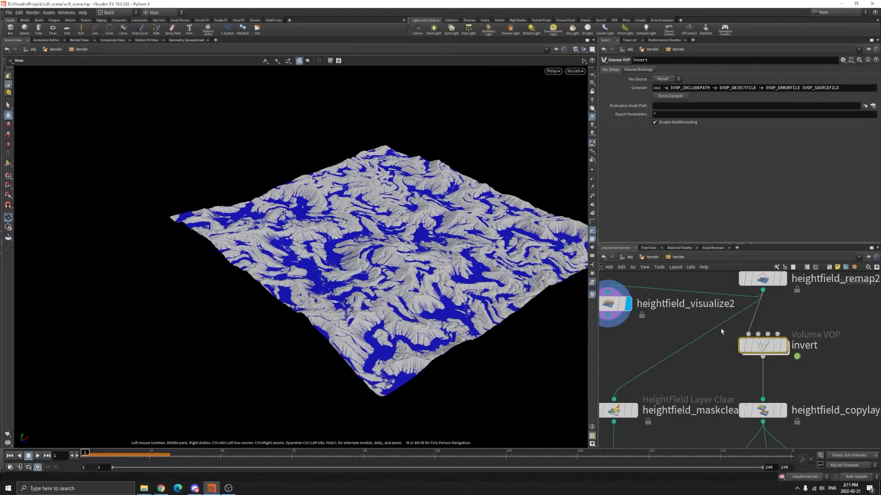
# - Compare debris coverage by switching heightfield_visualize2's input between invert and heightfield_remap2, leaving it connected to invert
pyautogui.scroll(-2, 710, 373)
pyautogui.moveTo(710, 373); pyautogui.dragTo(745, 376, button='middle')
pyautogui.moveTo(781, 366); pyautogui.dragTo(685, 319)
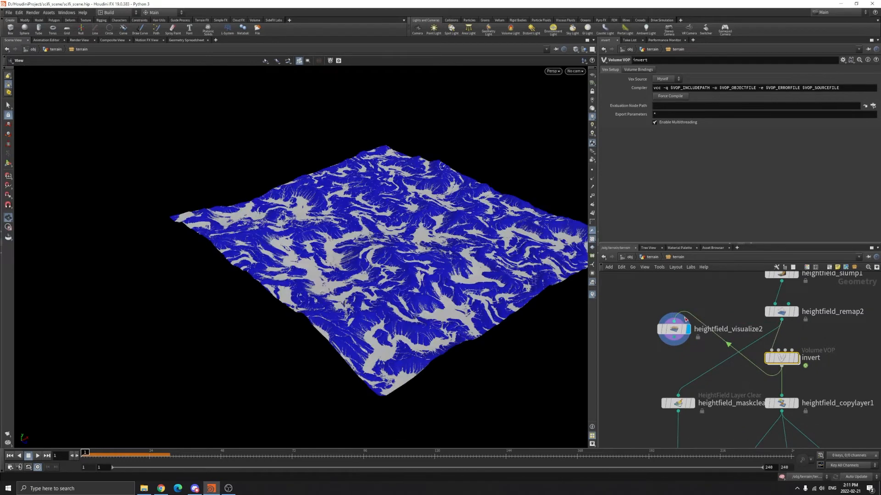
pyautogui.moveTo(445, 305); pyautogui.dragTo(468, 307)
pyautogui.moveTo(781, 320); pyautogui.dragTo(683, 320)
pyautogui.moveTo(782, 366); pyautogui.dragTo(667, 341)
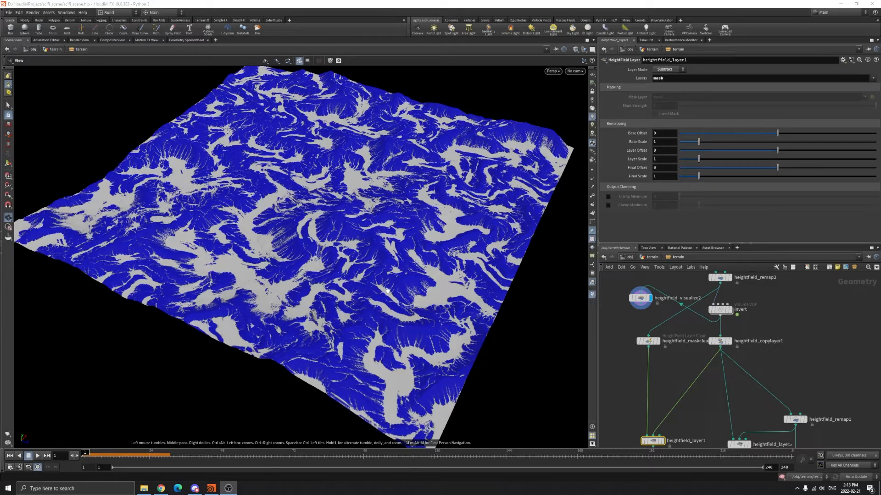
# - Move heightfield_visualize2 to the opposite side of the invert node, clear of the mask clear branch
pyautogui.scroll(1, 387, 290)
pyautogui.scroll(3, 731, 312)
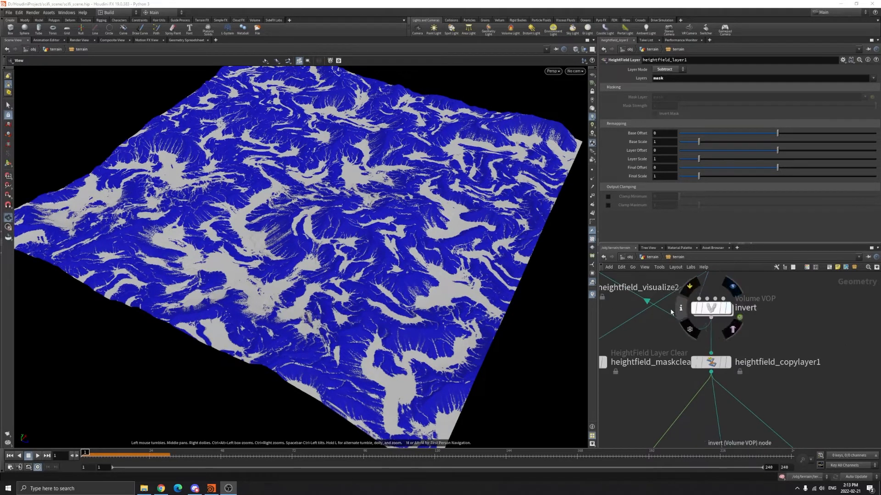
pyautogui.scroll(-4, 672, 314)
pyautogui.moveTo(628, 309); pyautogui.dragTo(809, 348)
# - Display heightfield_remap2 to show the plain terrain without layer colours
pyautogui.scroll(3, 694, 328)
pyautogui.moveTo(654, 333); pyautogui.dragTo(700, 376, button='middle')
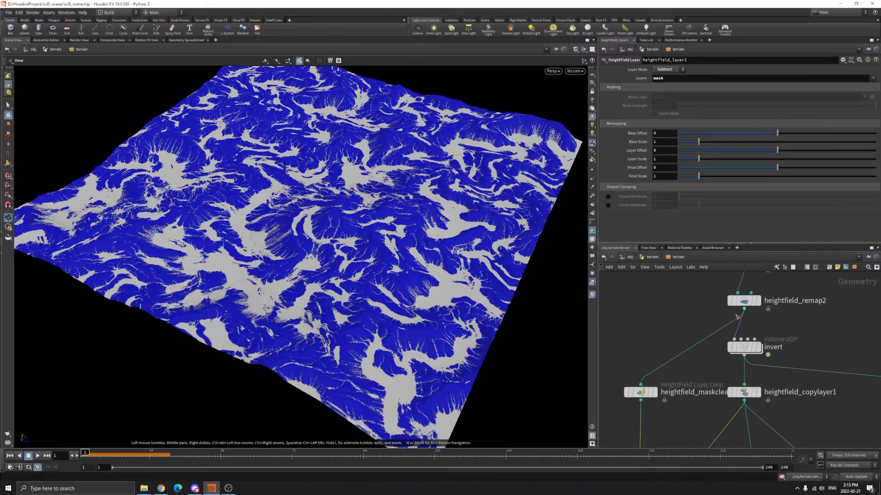
pyautogui.click(758, 301)
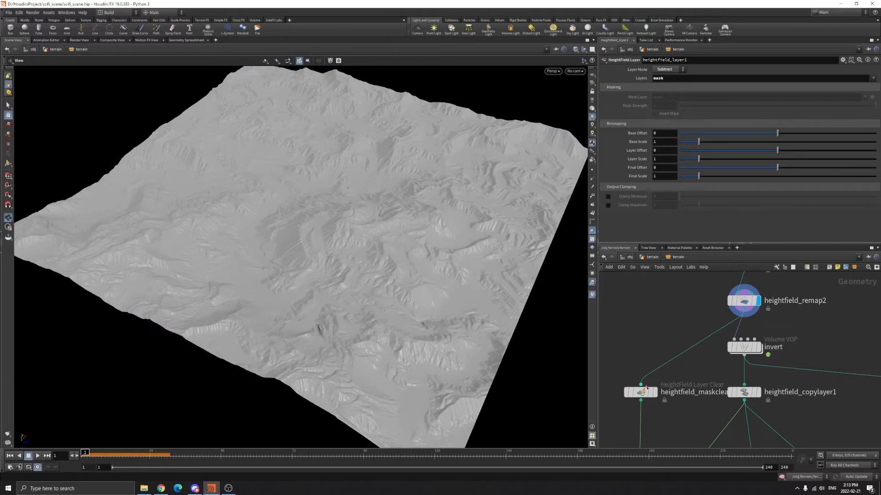
# - Select heightfield_maskclear1, check the layer it clears, and display the node
pyautogui.click(640, 392)
pyautogui.moveTo(653, 401); pyautogui.dragTo(658, 384, button='middle')
pyautogui.moveTo(654, 379); pyautogui.dragTo(644, 374)
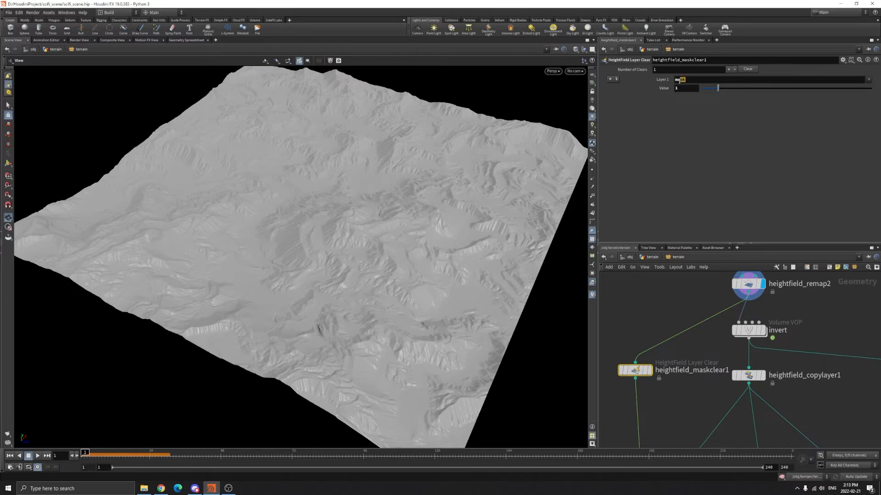
pyautogui.click(706, 81)
pyautogui.click(647, 375)
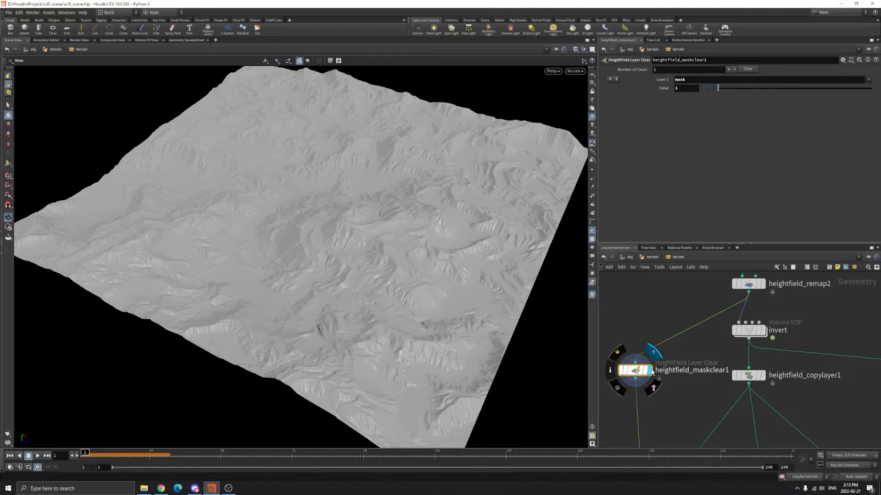
# - Inspect the terrain displayed from heightfield_maskclear1 and check the source layer of heightfield_copylayer1
pyautogui.moveTo(417, 255); pyautogui.dragTo(428, 303)
pyautogui.moveTo(428, 303); pyautogui.dragTo(468, 323, button='right')
pyautogui.moveTo(468, 323); pyautogui.dragTo(443, 311)
pyautogui.moveTo(707, 397); pyautogui.dragTo(707, 383, button='middle')
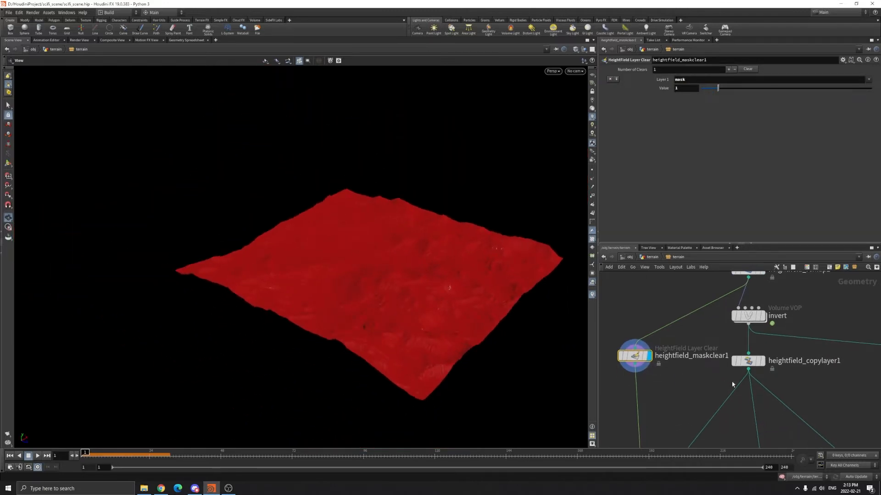
pyautogui.scroll(-3, 806, 379)
pyautogui.scroll(2, 806, 379)
pyautogui.moveTo(734, 345); pyautogui.dragTo(798, 378)
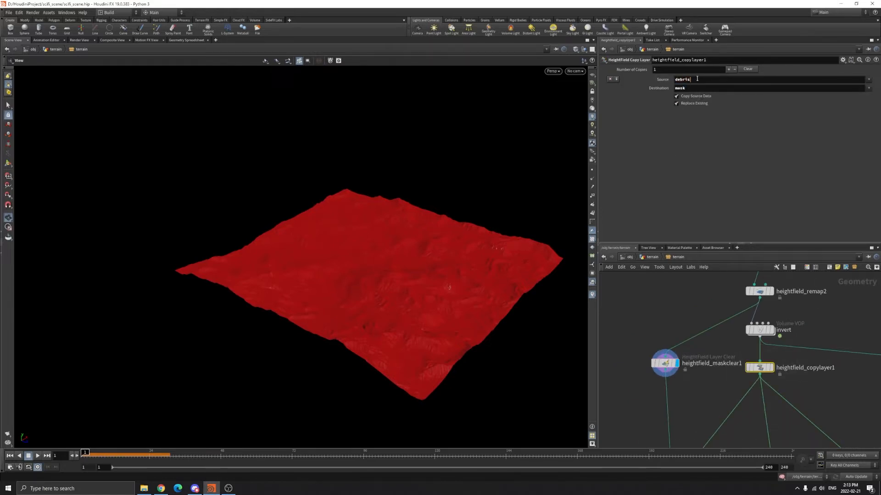
# - Display heightfield_visualize2 and select it to examine the debris coverage coming from the invert node
pyautogui.moveTo(818, 375); pyautogui.dragTo(709, 367, button='middle')
pyautogui.click(826, 366)
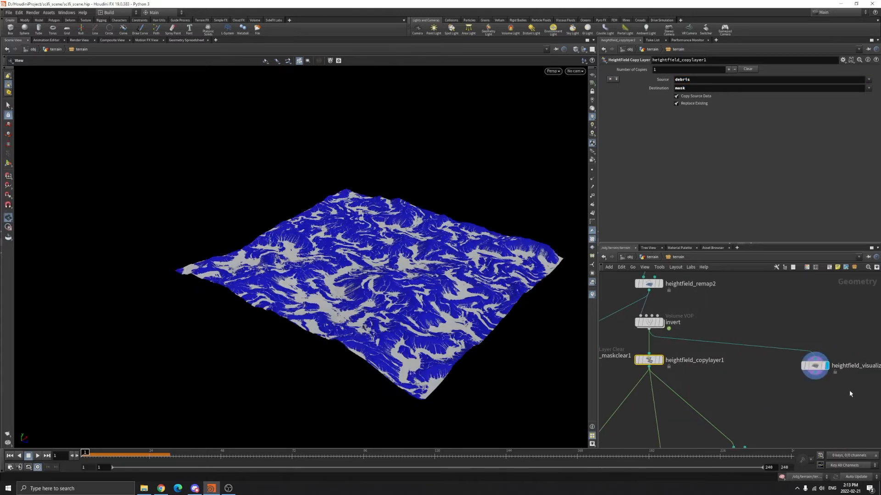
pyautogui.click(814, 365)
pyautogui.moveTo(392, 306); pyautogui.dragTo(416, 323, button='right')
pyautogui.moveTo(717, 381); pyautogui.dragTo(745, 384, button='middle')
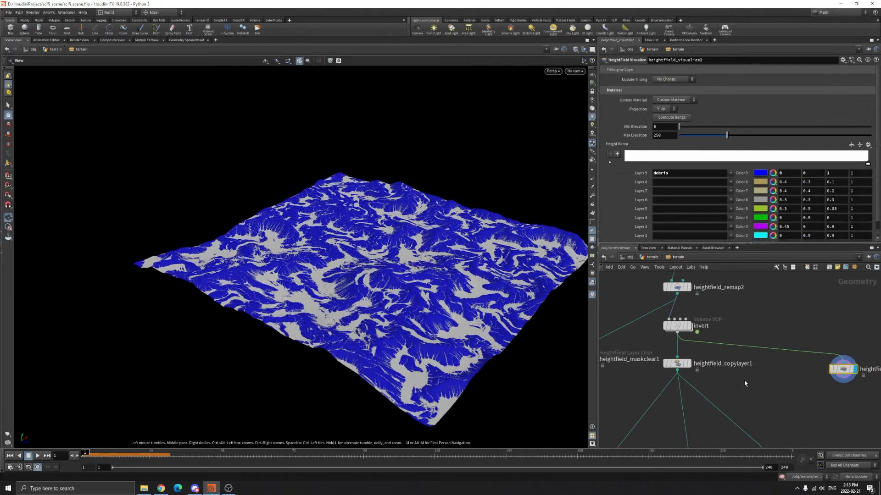
# - Check heightfield_copylayer1's destination layer, move heightfield_visualize2 closer and connect its input to heightfield_copylayer1's output
pyautogui.click(673, 362)
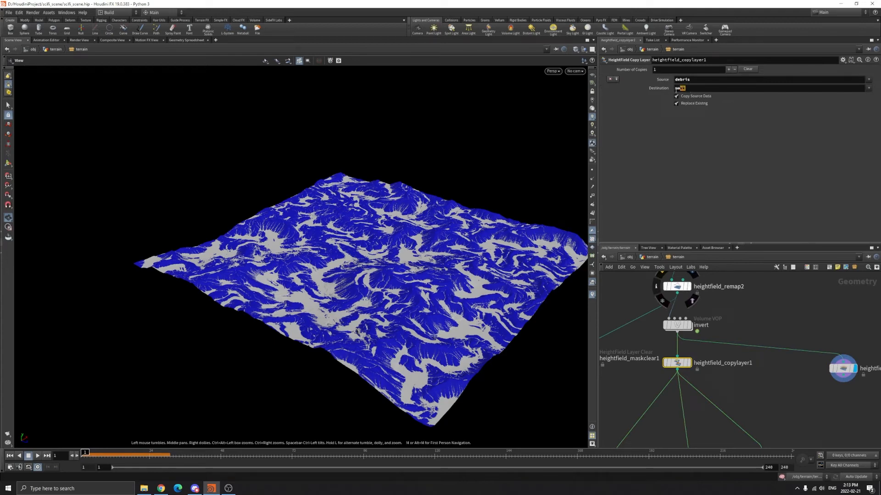
pyautogui.moveTo(676, 90); pyautogui.dragTo(672, 90)
pyautogui.click(780, 382)
pyautogui.moveTo(843, 369); pyautogui.dragTo(804, 380)
pyautogui.moveTo(678, 371); pyautogui.dragTo(786, 387)
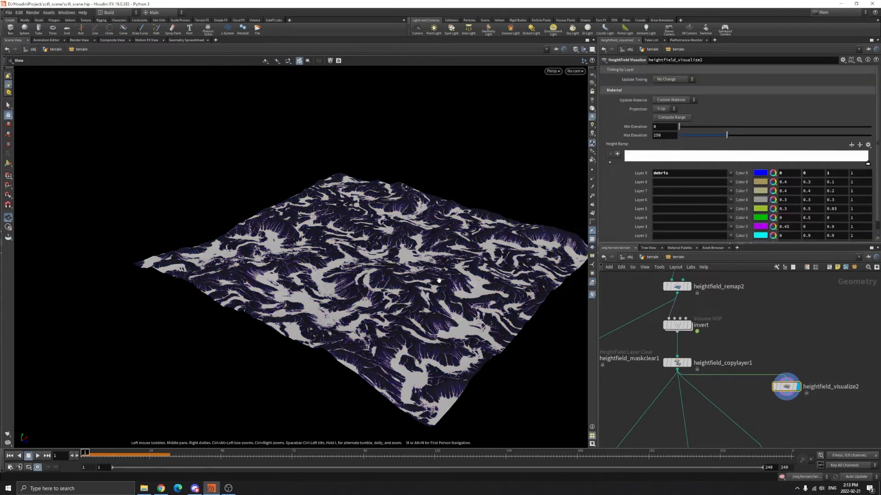
# - Set the blue-tinted layer in heightfield_visualize2 to mask and inspect the coverage up close
pyautogui.moveTo(439, 280); pyautogui.dragTo(436, 294, button='right')
pyautogui.press('Return')
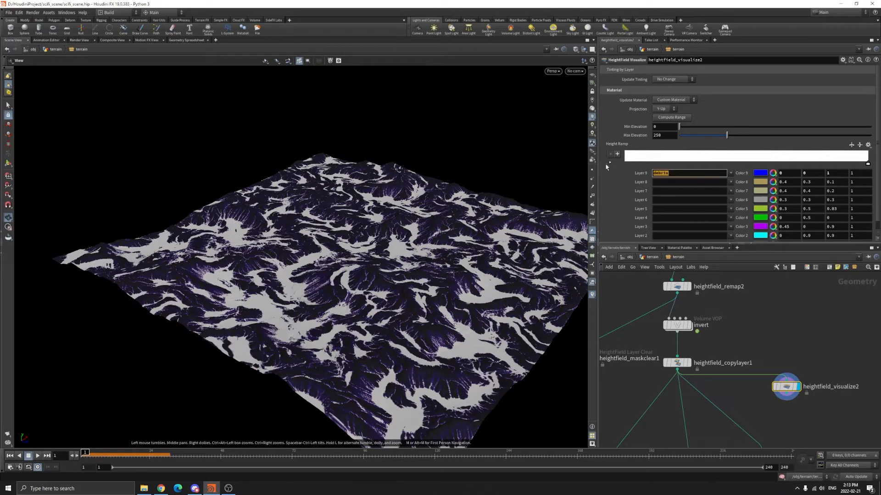
pyautogui.write('mask')
pyautogui.press('Return')
pyautogui.scroll(8, 413, 307)
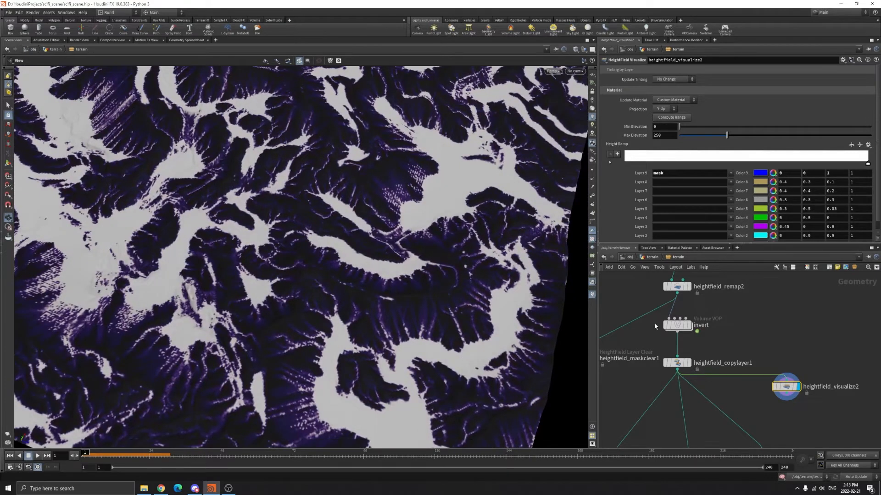
# - Review heightfield_copylayer1's layer settings and display heightfield_maskclear1 to view its fully filled mask
pyautogui.click(676, 363)
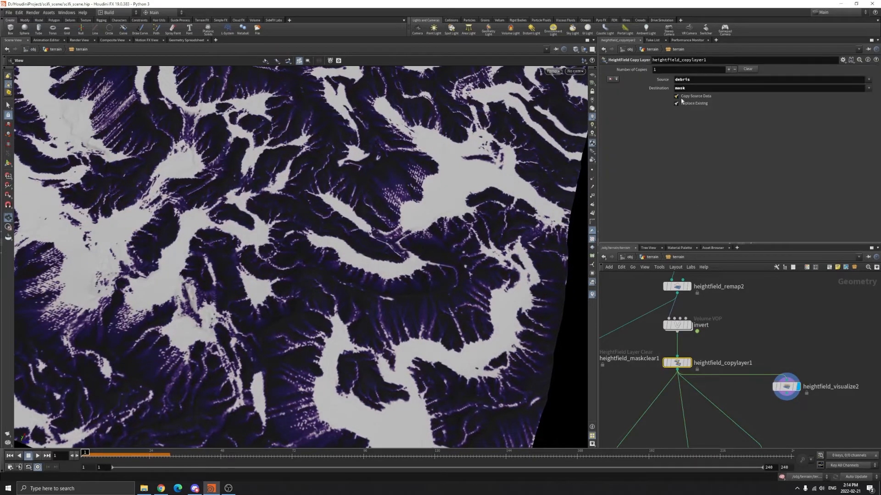
pyautogui.moveTo(432, 218); pyautogui.dragTo(385, 224)
pyautogui.moveTo(723, 424); pyautogui.dragTo(797, 358, button='middle')
pyautogui.click(670, 294)
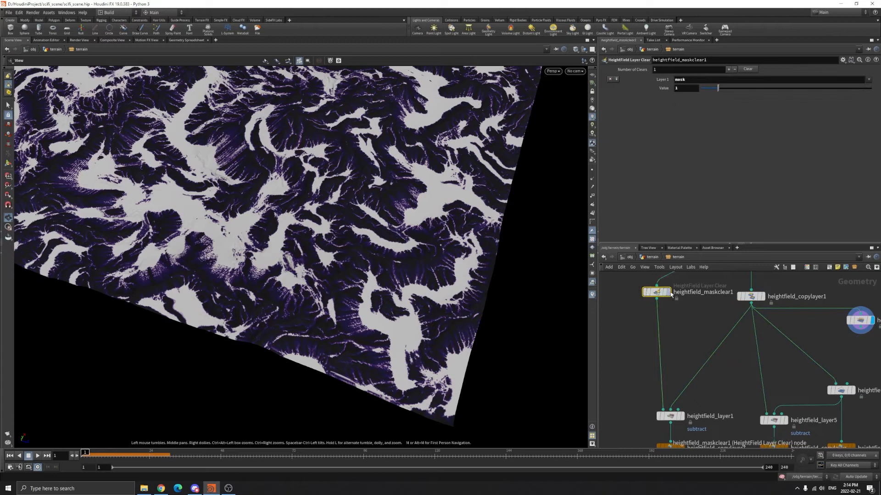
pyautogui.click(668, 292)
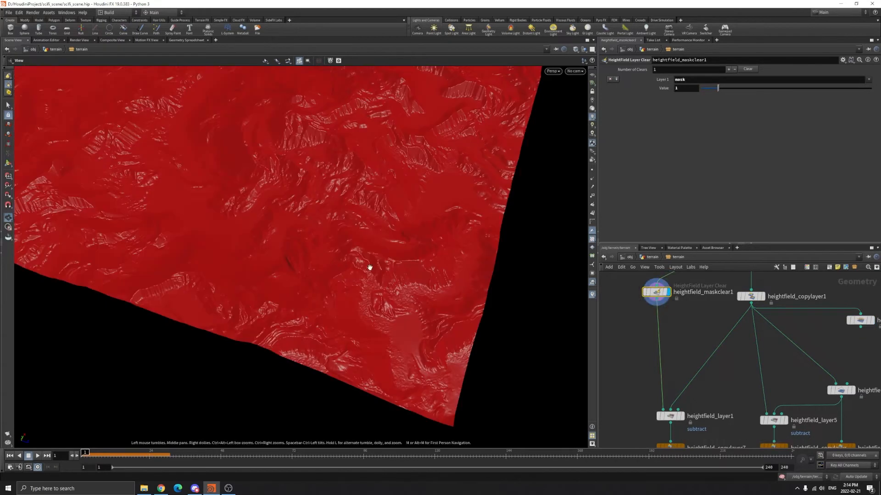
pyautogui.moveTo(369, 267); pyautogui.dragTo(413, 334)
# - Check which inputs feed heightfield_layer1 and review its layer mode options and target layer, keeping Subtract
pyautogui.click(748, 295)
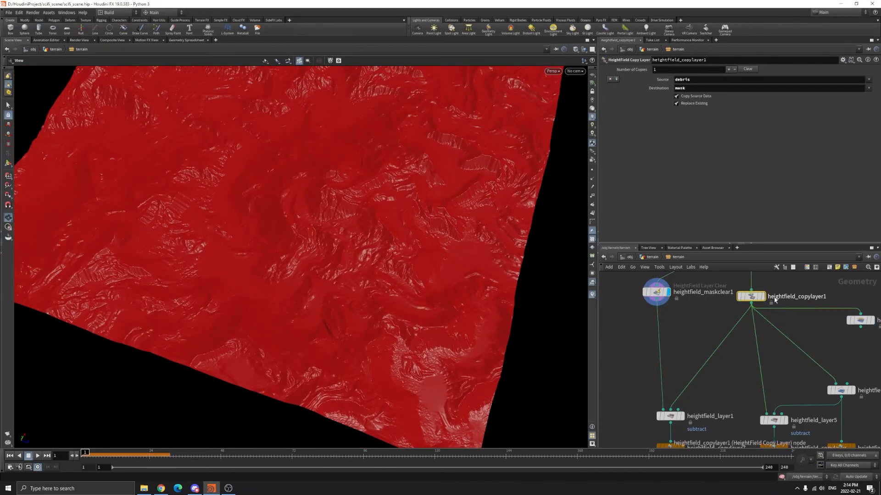
pyautogui.moveTo(703, 418); pyautogui.dragTo(720, 424)
pyautogui.click(656, 70)
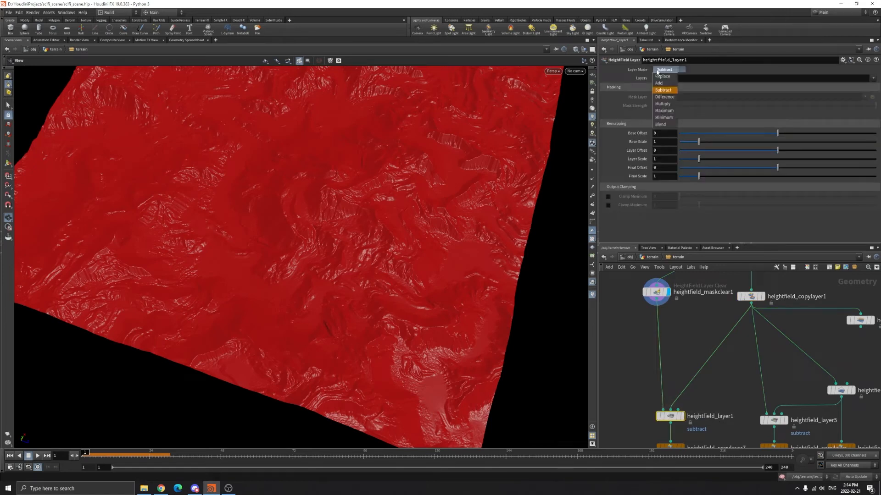
pyautogui.click(664, 71)
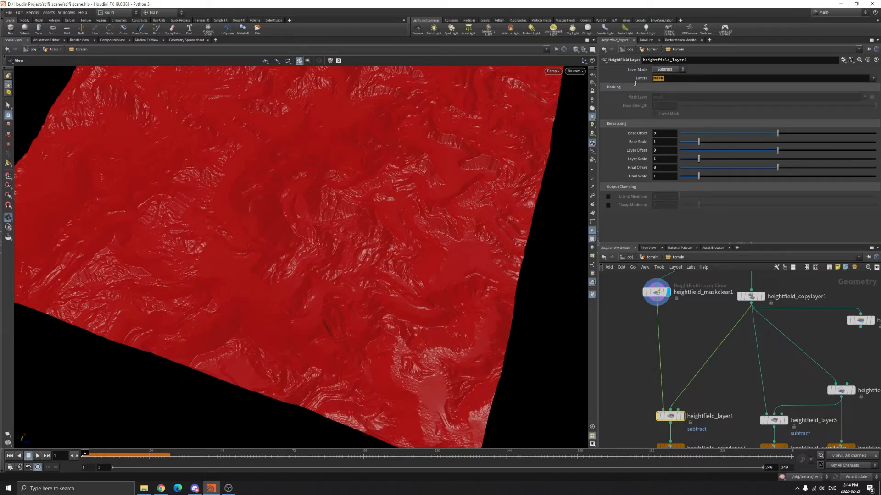
# - Compare the mask before and after subtraction by displaying heightfield_copylayer1 and heightfield_layer1 in turn
pyautogui.moveTo(733, 370); pyautogui.dragTo(721, 328, button='middle')
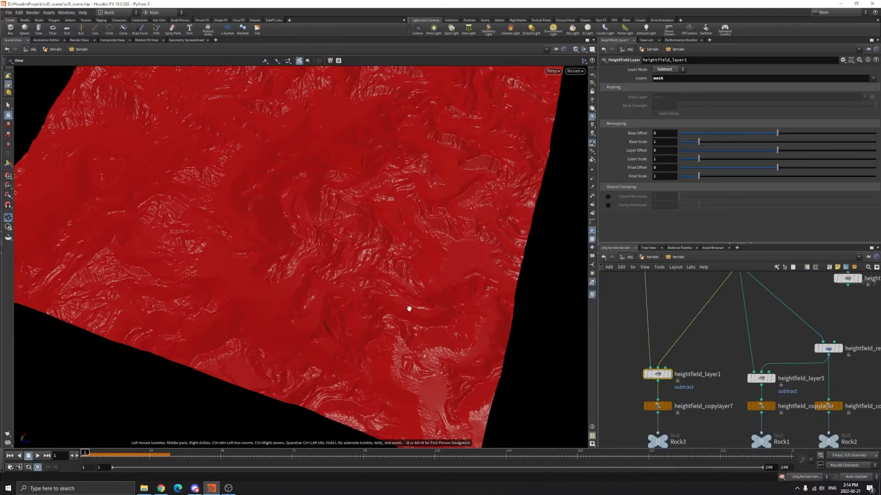
pyautogui.moveTo(642, 279); pyautogui.dragTo(627, 338, button='middle')
pyautogui.click(734, 312)
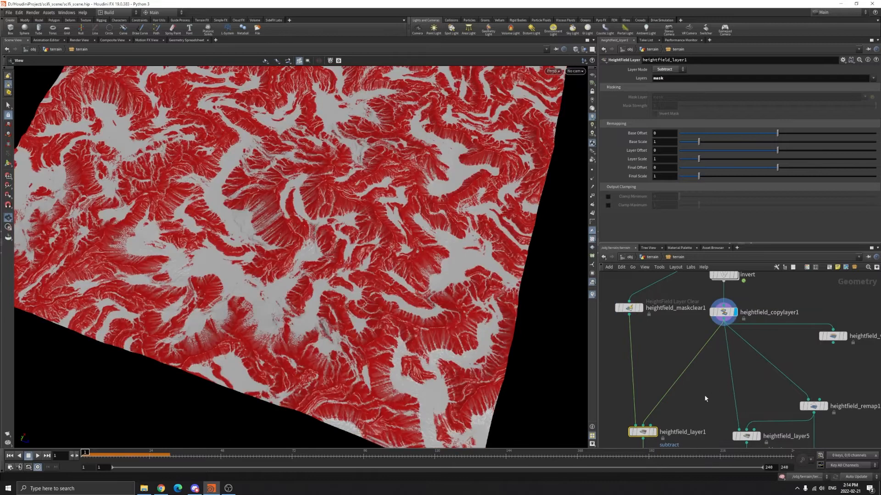
pyautogui.moveTo(705, 417); pyautogui.dragTo(720, 373, button='middle')
pyautogui.click(668, 389)
pyautogui.moveTo(454, 275); pyautogui.dragTo(464, 300, button='middle')
pyautogui.scroll(-2, 464, 300)
pyautogui.scroll(-2, 814, 307)
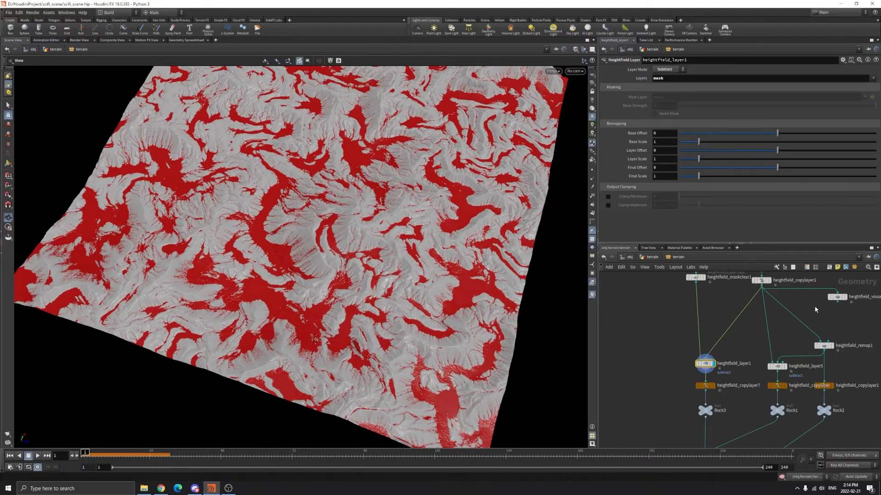
# - Move heightfield_visualize2 to the opposite side of heightfield_layer1, clear of the rock branches
pyautogui.moveTo(813, 308); pyautogui.dragTo(622, 379)
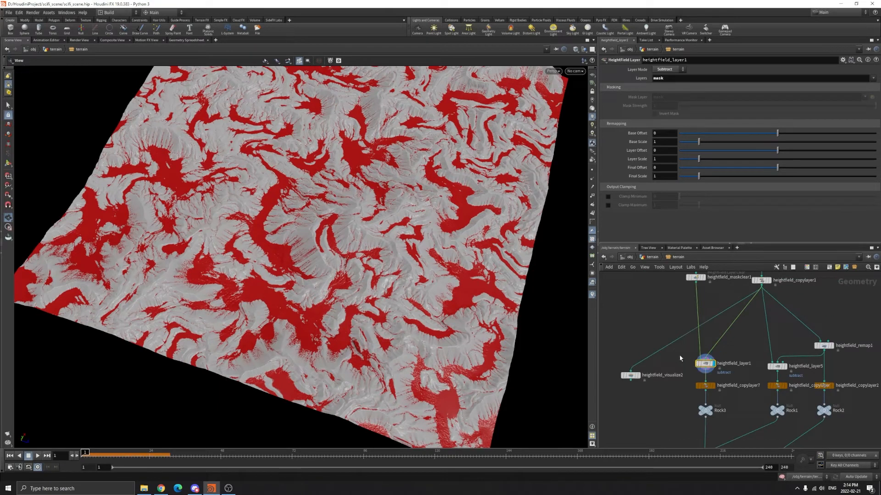
pyautogui.moveTo(466, 293); pyautogui.dragTo(482, 330)
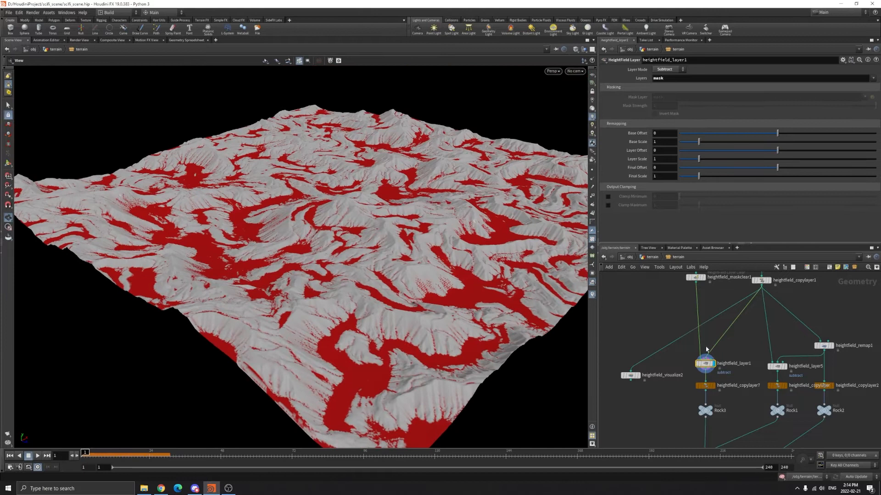
# - Review the settings of heightfield_maskclear1, heightfield_copylayer1 and heightfield_layer1 to trace how the mask is subtracted
pyautogui.click(695, 277)
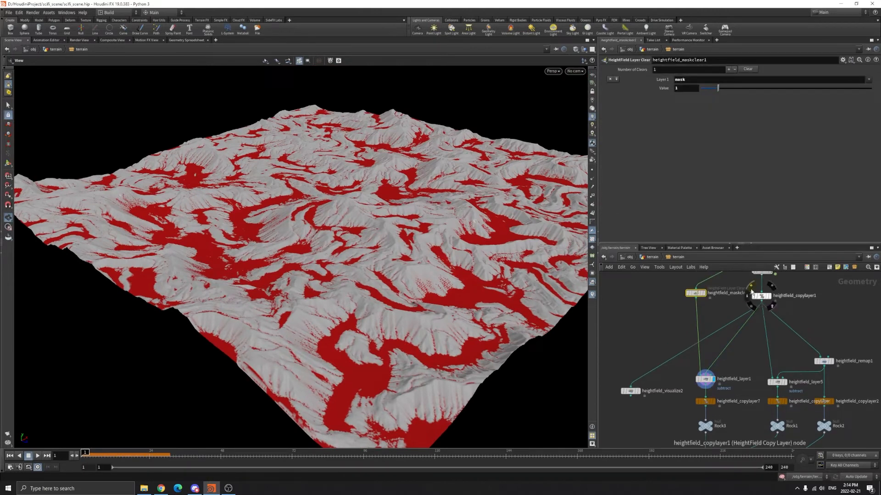
pyautogui.click(762, 296)
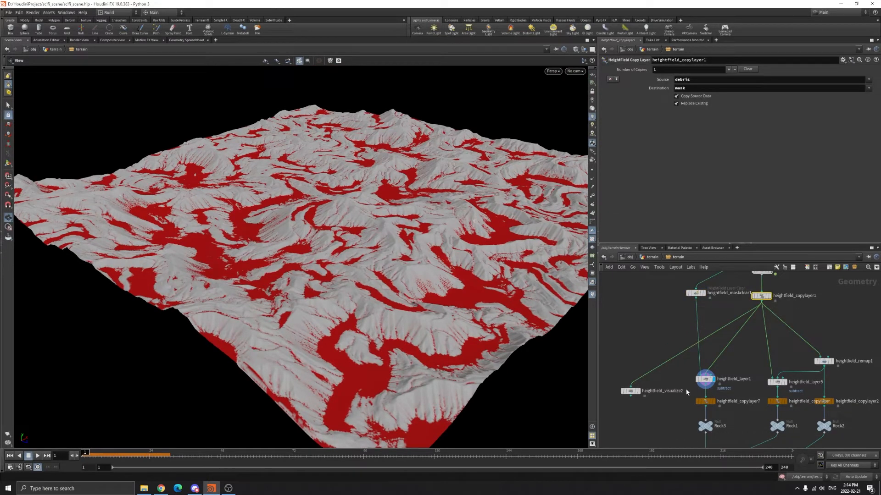
pyautogui.click(705, 379)
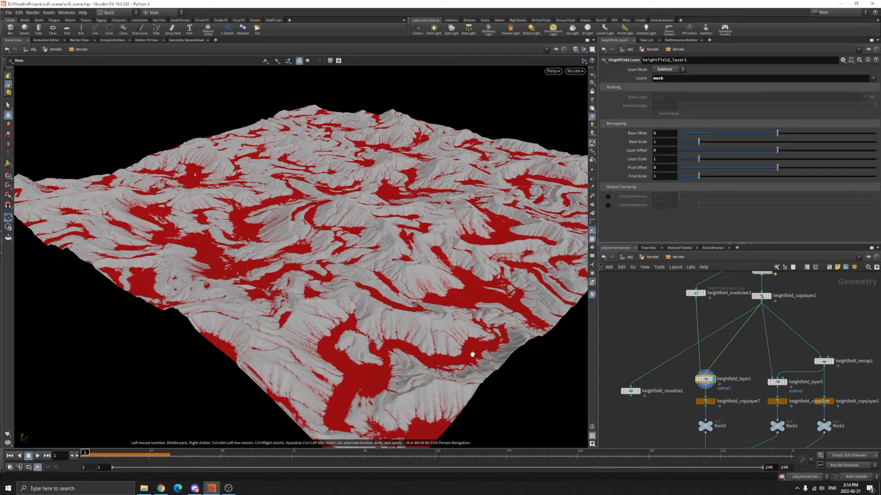
# - Examine the subtracted mask from heightfield_layer1 across the terrain's valleys and ridges, both close up and from afar
pyautogui.moveTo(422, 344); pyautogui.dragTo(421, 307, button='middle')
pyautogui.scroll(1, 421, 306)
pyautogui.scroll(-2, 420, 306)
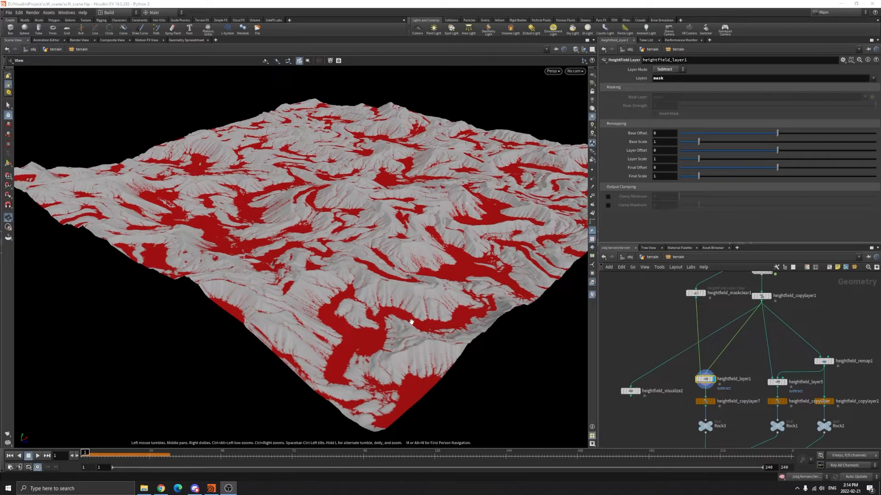
pyautogui.scroll(10, 411, 322)
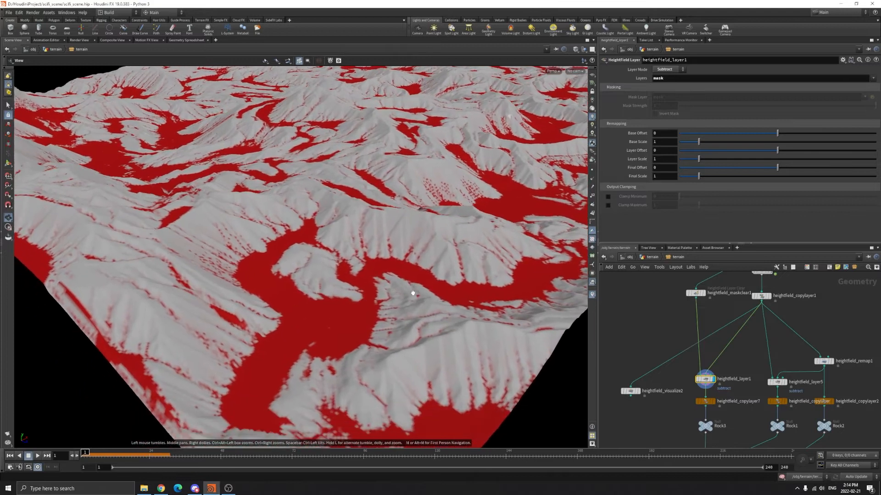
pyautogui.scroll(-3, 373, 308)
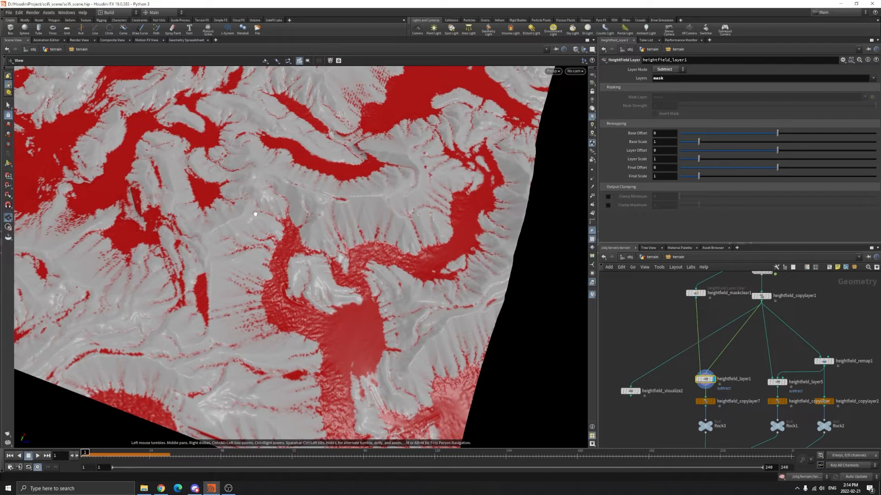
pyautogui.scroll(5, 364, 334)
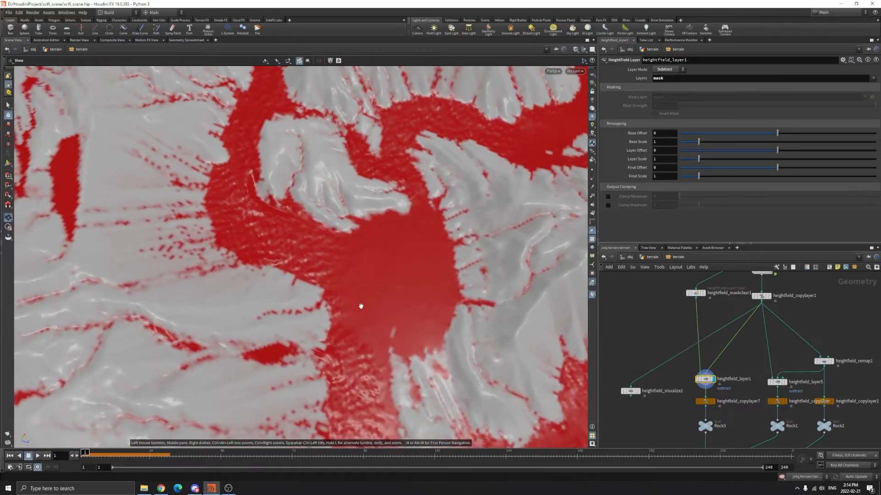
pyautogui.scroll(-8, 412, 275)
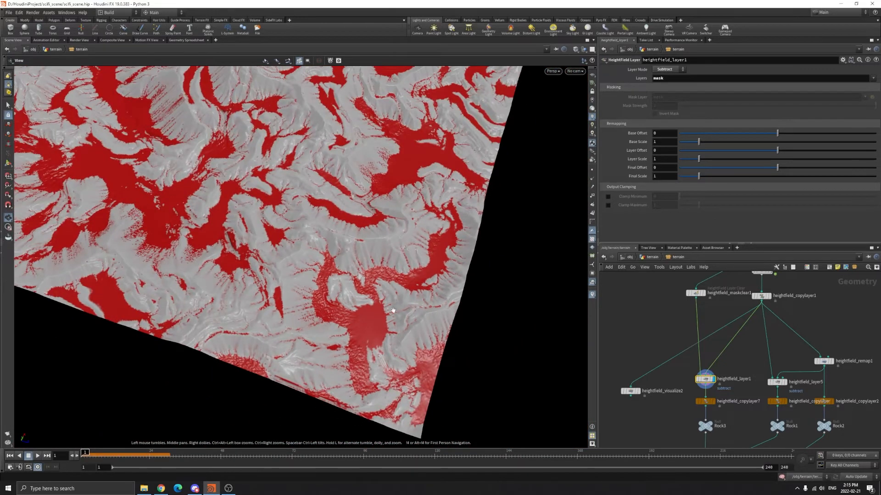
pyautogui.scroll(2, 393, 311)
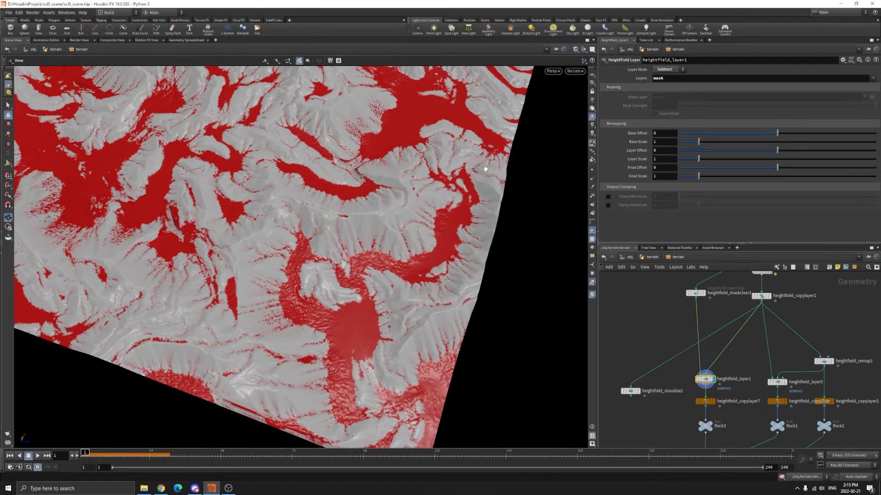
pyautogui.scroll(-4, 484, 287)
pyautogui.moveTo(442, 233); pyautogui.dragTo(446, 342, button='middle')
pyautogui.scroll(-1, 446, 342)
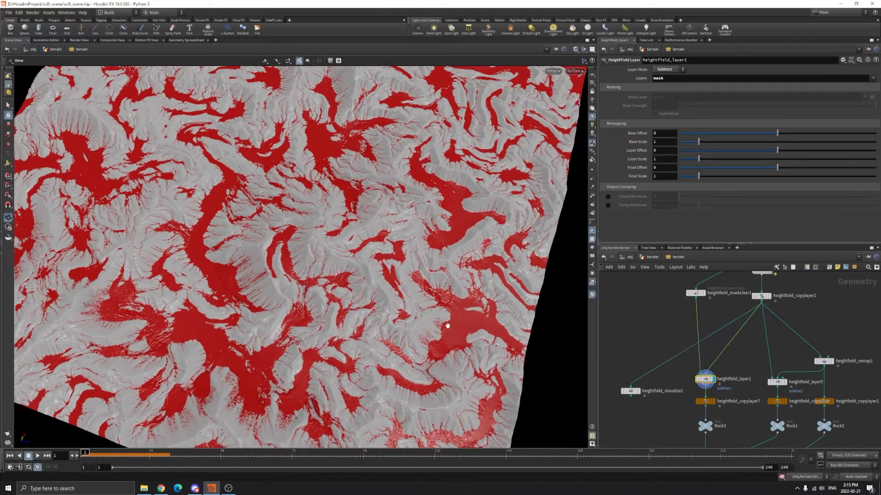
pyautogui.scroll(-3, 447, 326)
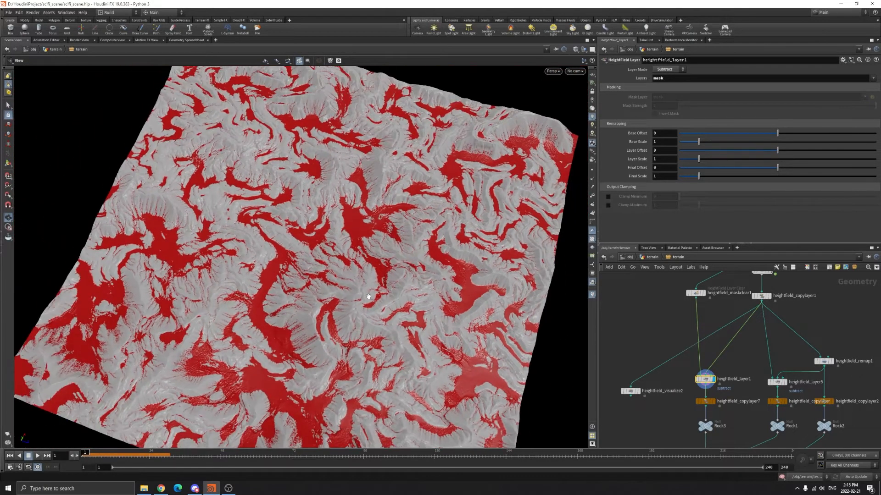
pyautogui.moveTo(463, 324); pyautogui.dragTo(404, 277)
pyautogui.scroll(5, 729, 389)
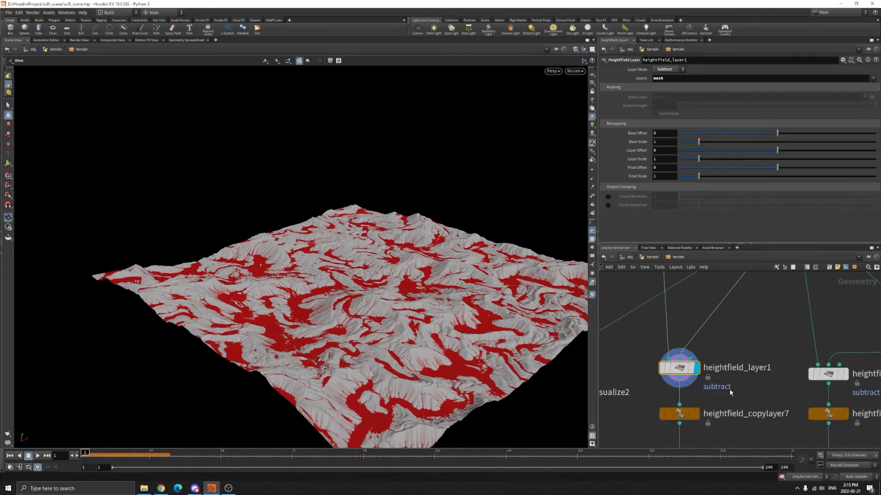
pyautogui.moveTo(431, 330); pyautogui.dragTo(421, 292)
pyautogui.scroll(5, 388, 311)
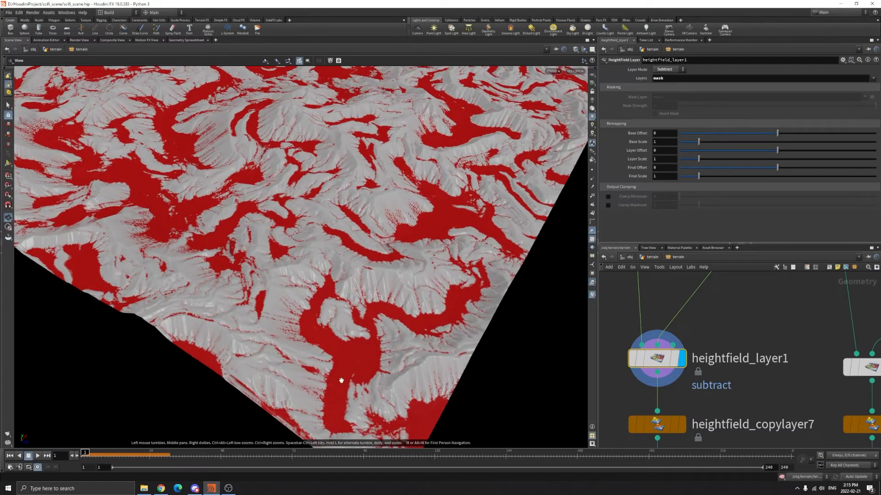
pyautogui.scroll(-5, 329, 273)
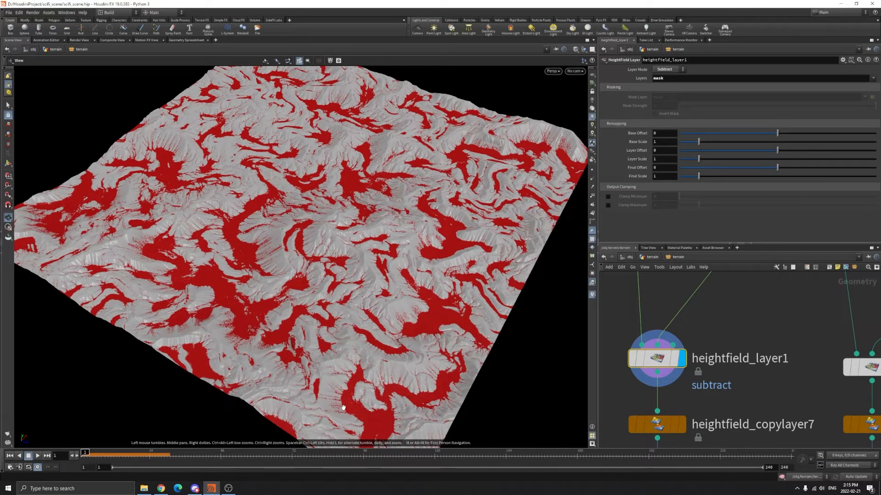
pyautogui.scroll(-5, 767, 371)
# - Select heightfield_copylayer1 to review the mask source feeding heightfield_layer5 and heightfield_remap1
pyautogui.moveTo(766, 354); pyautogui.dragTo(696, 355, button='middle')
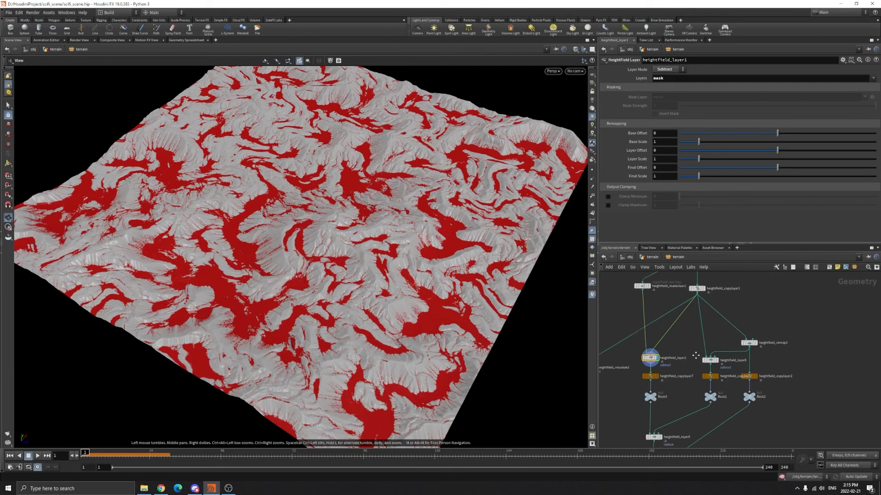
pyautogui.scroll(3, 706, 289)
pyautogui.click(698, 296)
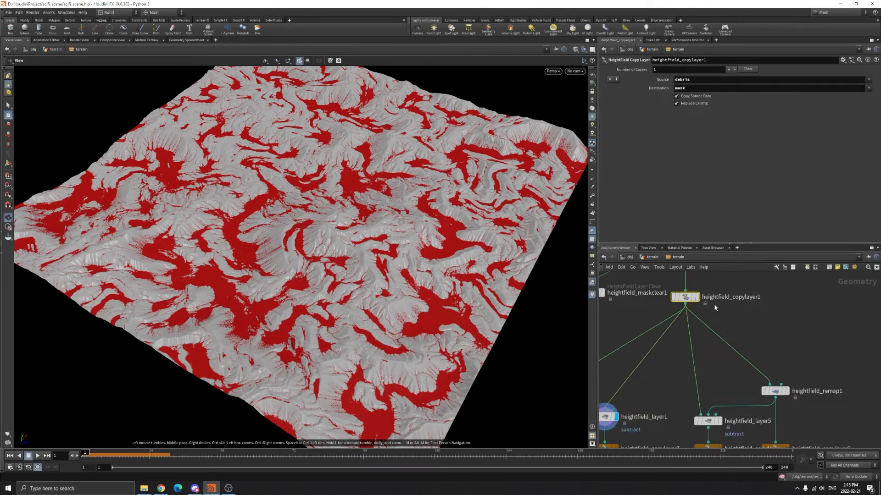
# - Display the masks of heightfield_layer5 and heightfield_remap1 in turn and review both nodes' settings
pyautogui.moveTo(670, 396); pyautogui.dragTo(668, 358, button='middle')
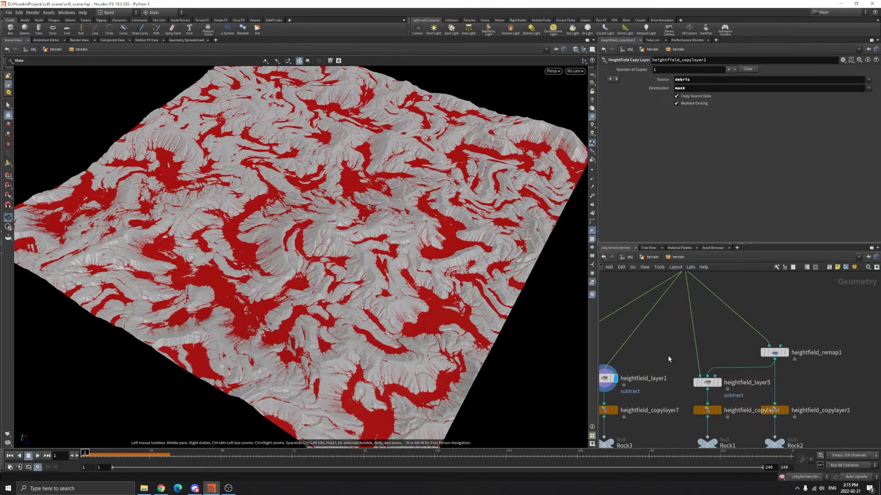
pyautogui.click(713, 382)
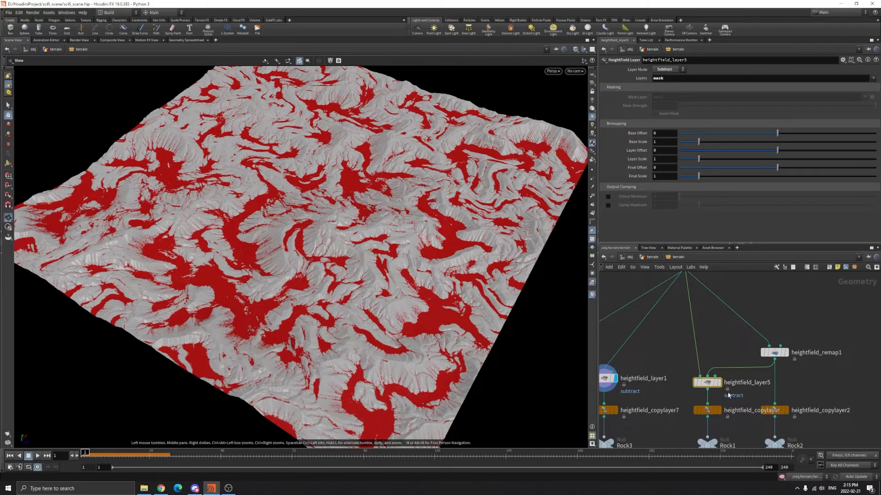
pyautogui.click(718, 382)
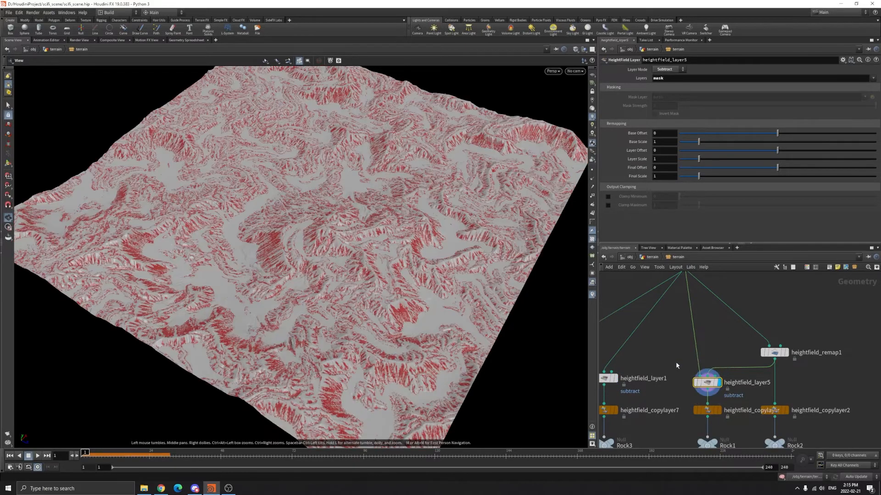
pyautogui.moveTo(757, 355); pyautogui.dragTo(760, 373, button='middle')
pyautogui.click(778, 370)
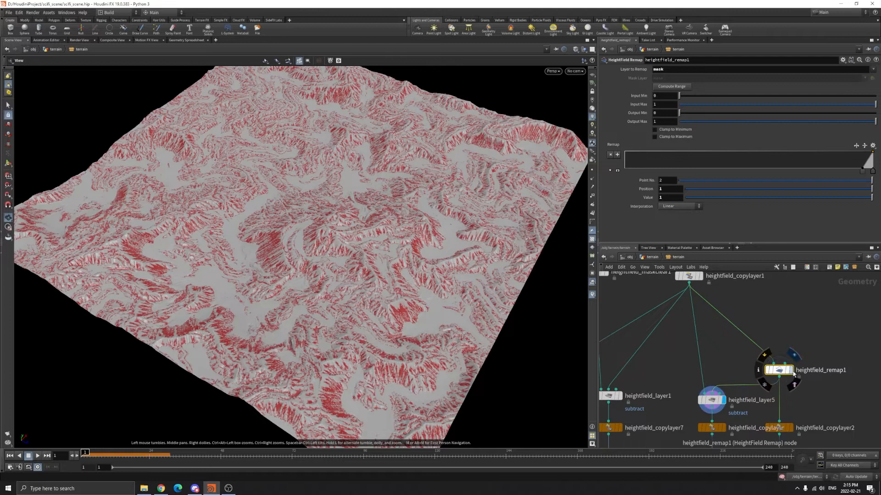
pyautogui.click(791, 369)
# - Display the copied debris mask from heightfield_copylayer1, followed by the subtracted result of heightfield_layer1
pyautogui.click(699, 276)
pyautogui.moveTo(681, 378); pyautogui.dragTo(726, 351, button='middle')
pyautogui.click(663, 371)
pyautogui.click(663, 372)
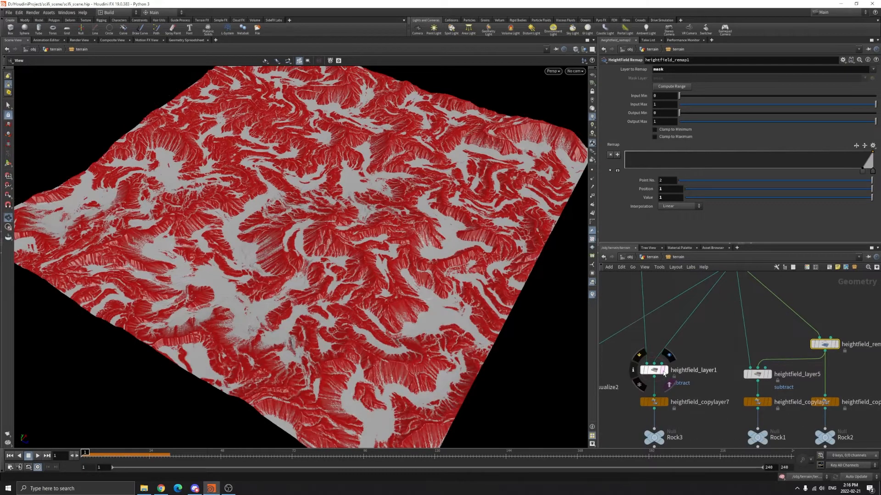
pyautogui.click(663, 371)
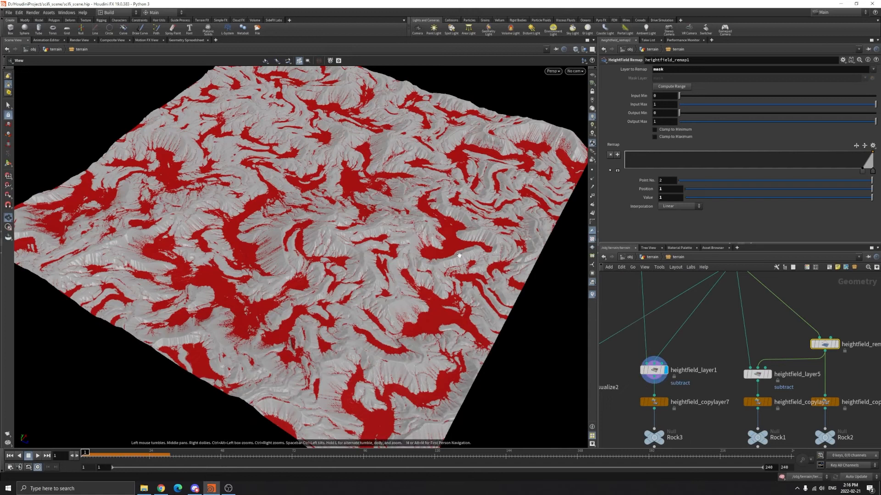
# - Compare the masks of heightfield_copylayer1 and heightfield_maskclear1 with the subtraction they feed in heightfield_layer1
pyautogui.moveTo(739, 270); pyautogui.dragTo(705, 315, button='middle')
pyautogui.moveTo(712, 297)
pyautogui.press('r')
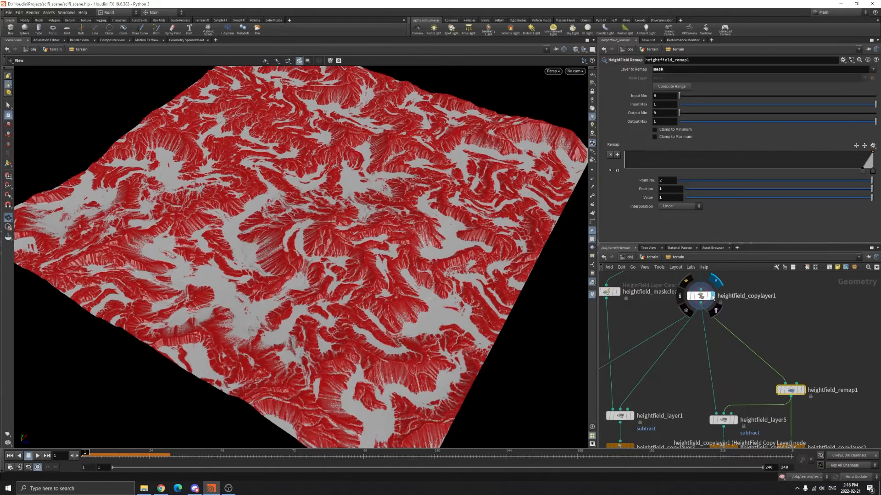
pyautogui.click(630, 416)
pyautogui.click(712, 295)
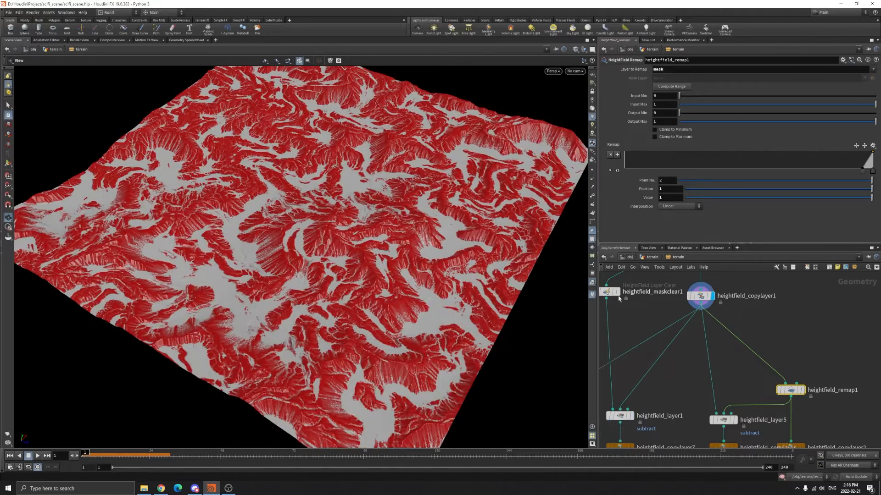
pyautogui.click(614, 290)
pyautogui.click(618, 291)
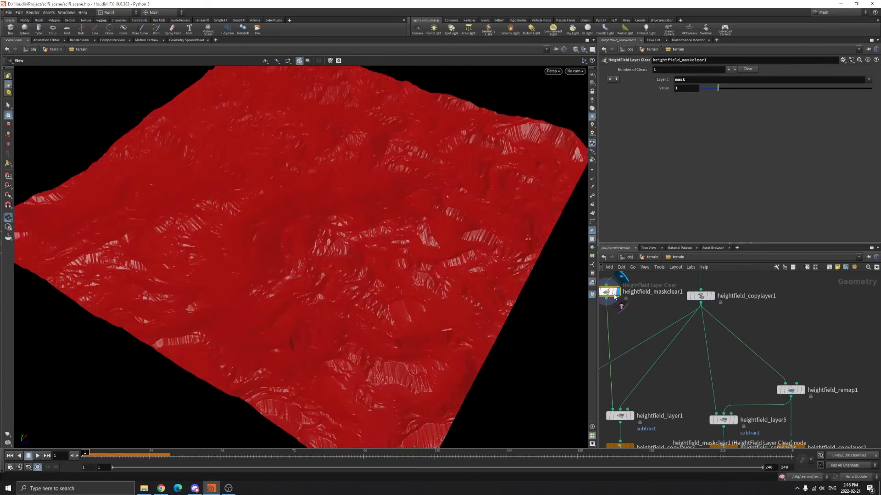
pyautogui.click(713, 295)
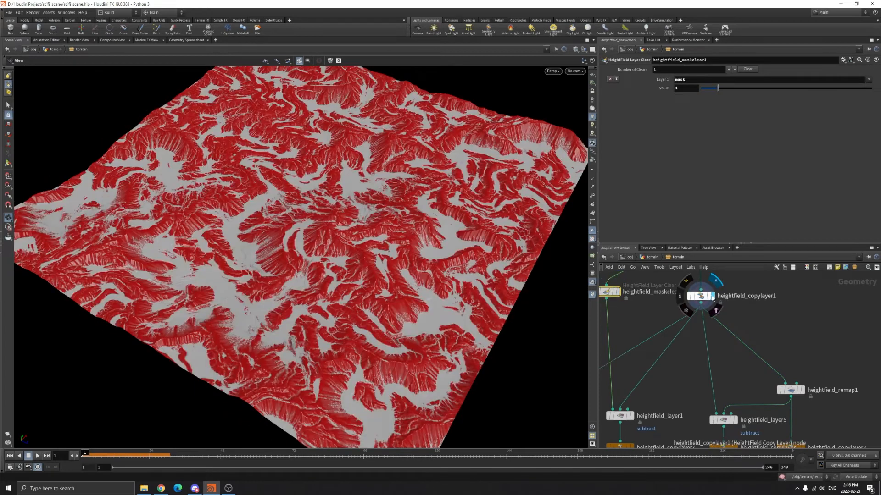
pyautogui.click(635, 417)
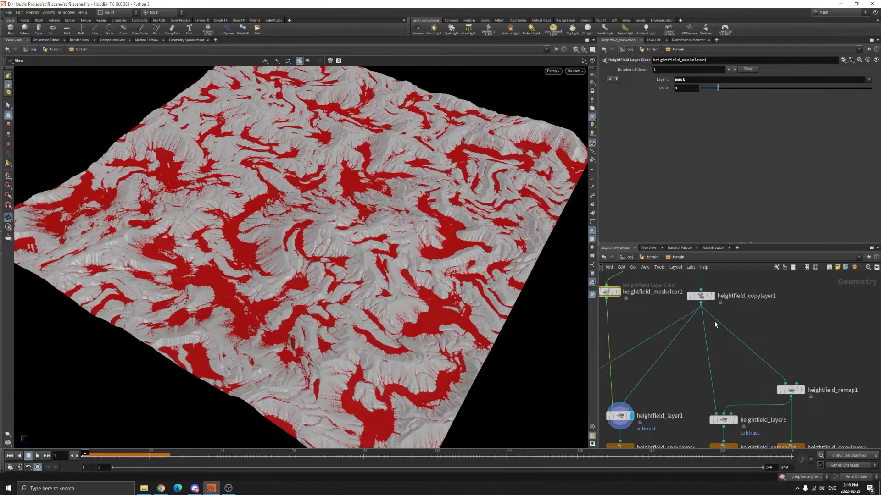
# - Inspect the heightfield_copylayer1 mask close up, check heightfield_layer5's settings, and display the remapped mask from heightfield_remap1
pyautogui.click(708, 296)
pyautogui.click(714, 296)
pyautogui.scroll(5, 493, 229)
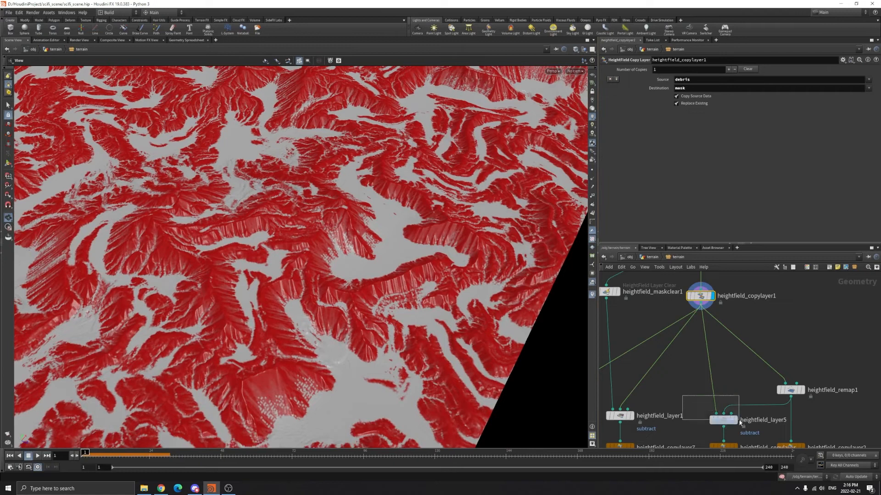
pyautogui.click(723, 419)
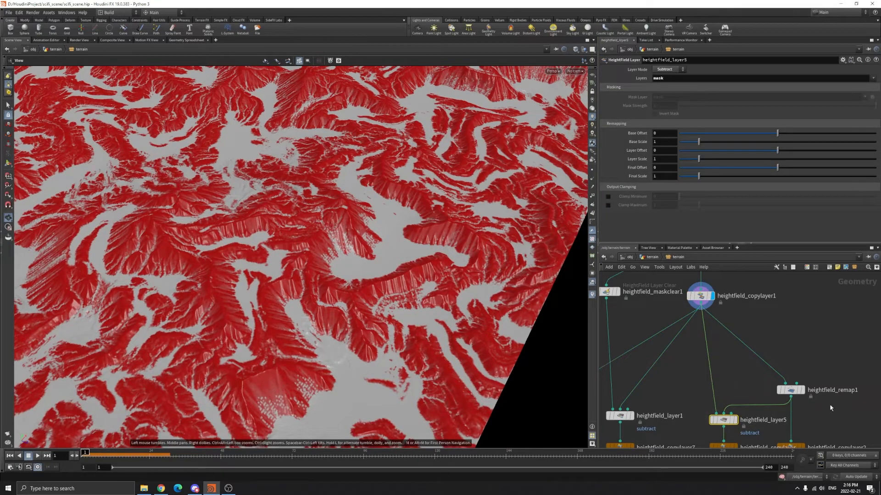
pyautogui.click(790, 390)
pyautogui.click(802, 390)
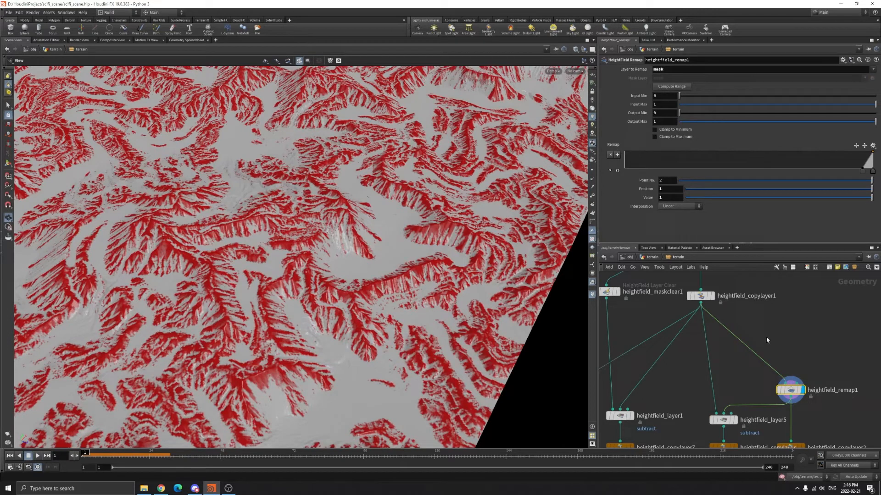
# - Try moving the first ramp point of heightfield_remap1 to position 0, and compare the mask with heightfield_copylayer1
pyautogui.moveTo(669, 71); pyautogui.dragTo(641, 69)
pyautogui.click(684, 70)
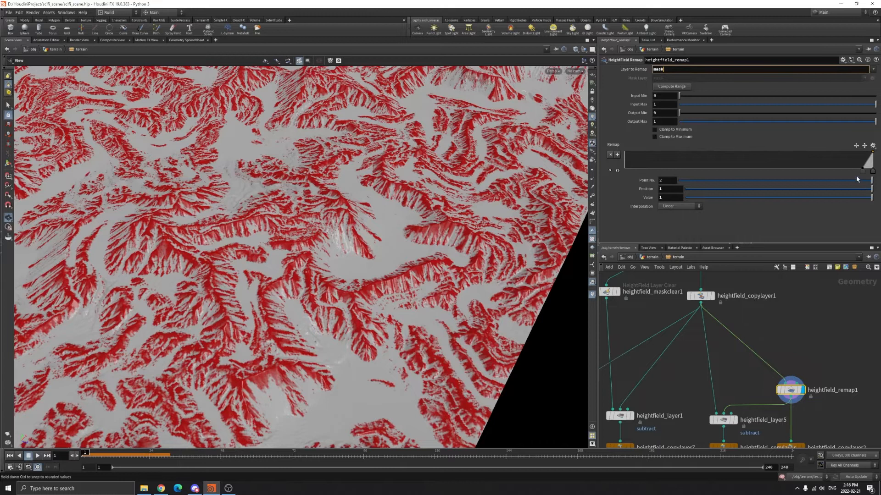
pyautogui.moveTo(864, 173); pyautogui.dragTo(623, 170)
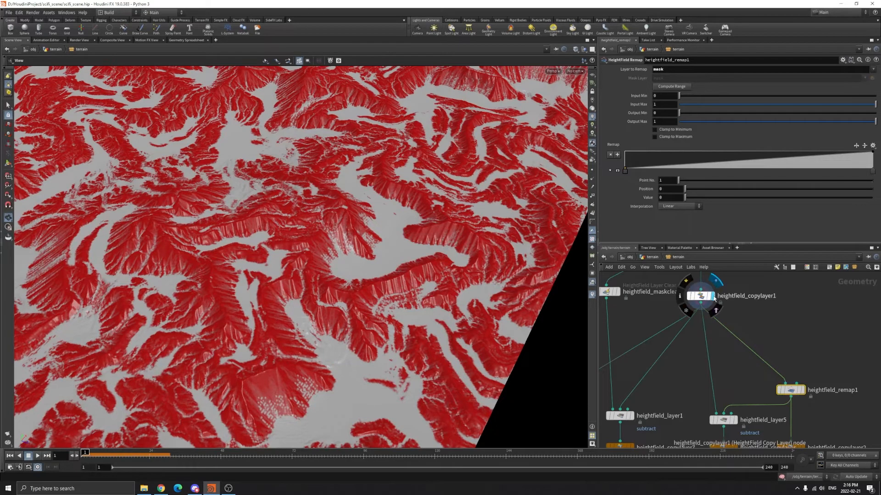
pyautogui.click(804, 392)
# - Undo the ramp point edits on heightfield_remap1
pyautogui.moveTo(626, 172); pyautogui.dragTo(856, 179)
pyautogui.hotkey('ctrl', 'z')
pyautogui.hotkey('ctrl', 'z')
pyautogui.hotkey('ctrl', 'z')
pyautogui.hotkey('ctrl', 'z')
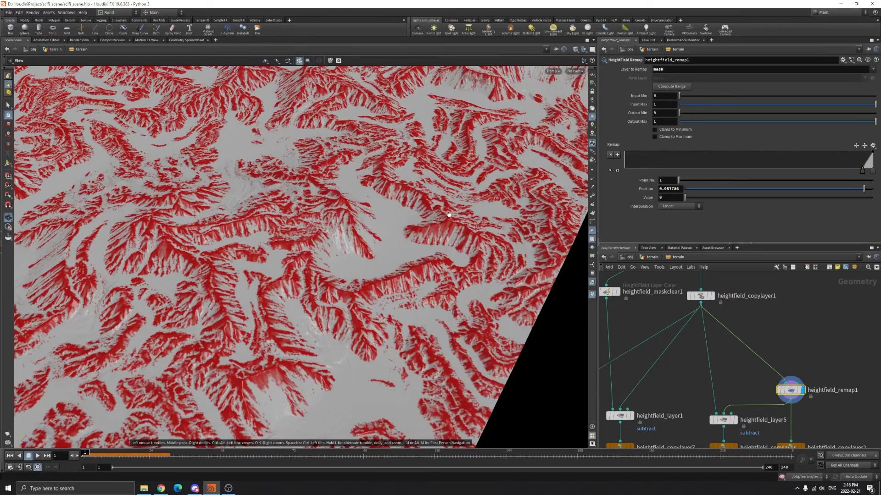
# - Compare the heightfield_copylayer1 and heightfield_remap1 masks with the subtracted mask of heightfield_layer5 on the terrain slopes
pyautogui.moveTo(450, 231); pyautogui.dragTo(415, 218)
pyautogui.scroll(-5, 366, 285)
pyautogui.scroll(3, 427, 324)
pyautogui.scroll(-1, 730, 372)
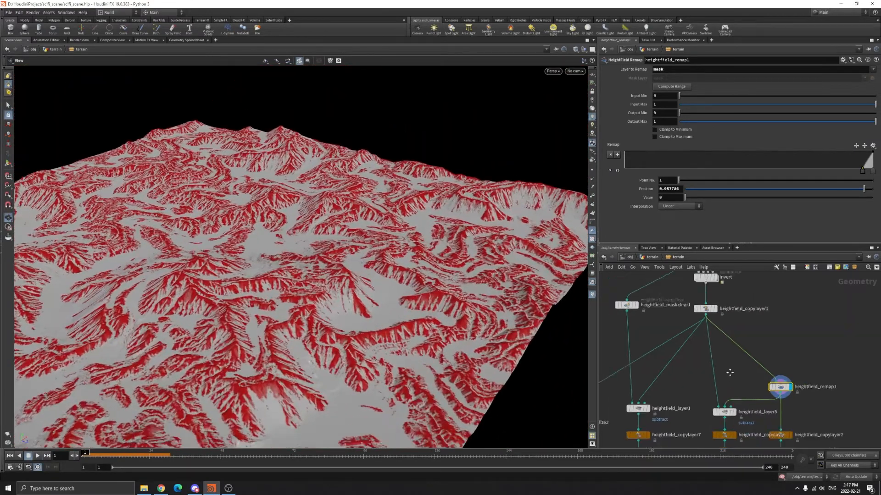
pyautogui.moveTo(730, 373); pyautogui.dragTo(715, 346, button='middle')
pyautogui.moveTo(670, 369); pyautogui.dragTo(739, 393)
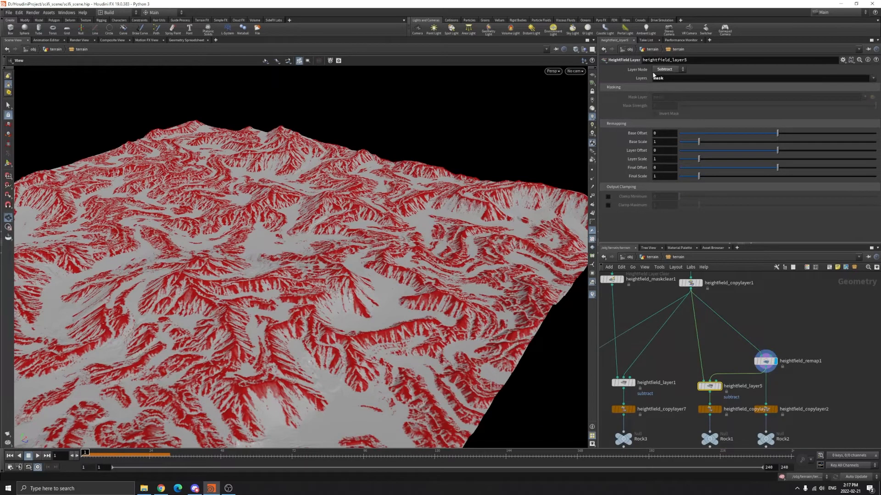
pyautogui.click(701, 283)
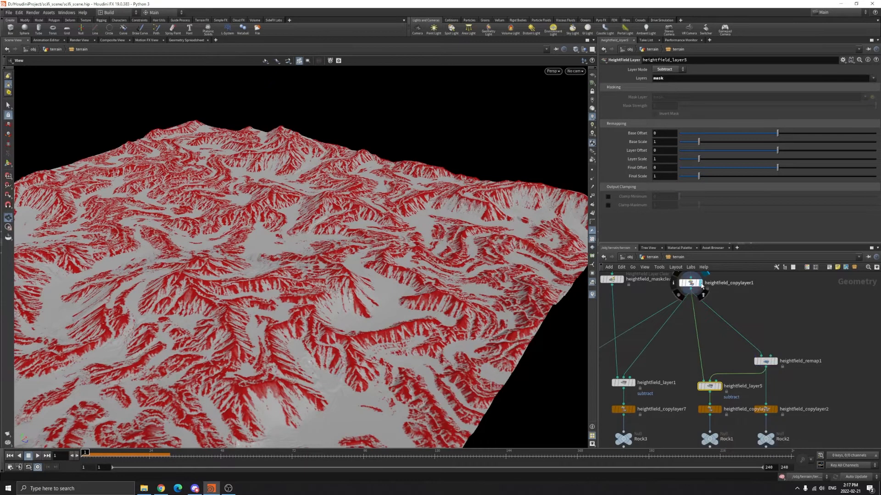
pyautogui.click(775, 362)
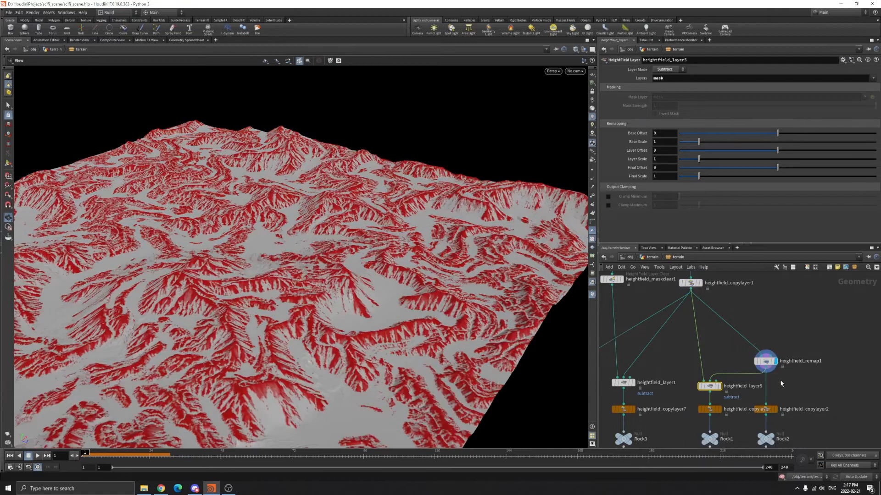
pyautogui.click(721, 388)
pyautogui.scroll(10, 462, 311)
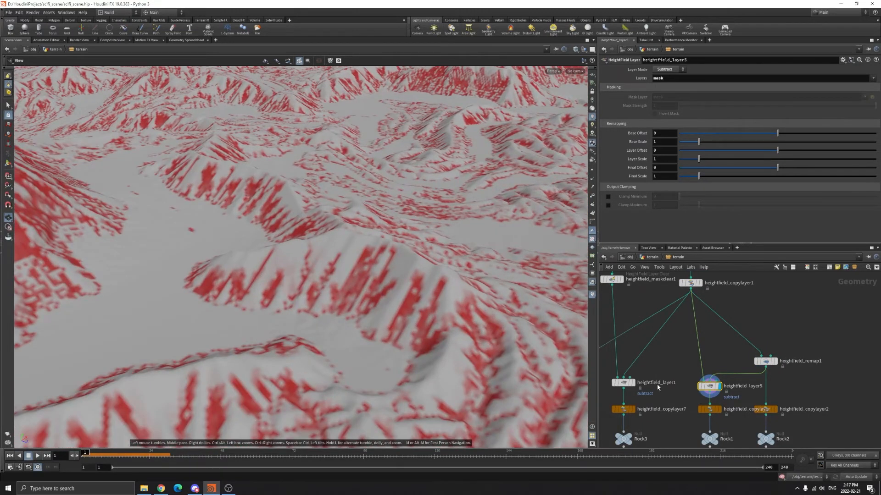
# - Compare the three rock masks from heightfield_layer1, heightfield_layer5 and heightfield_remap1 close up on the same ridge
pyautogui.moveTo(658, 387); pyautogui.dragTo(673, 380, button='middle')
pyautogui.click(646, 374)
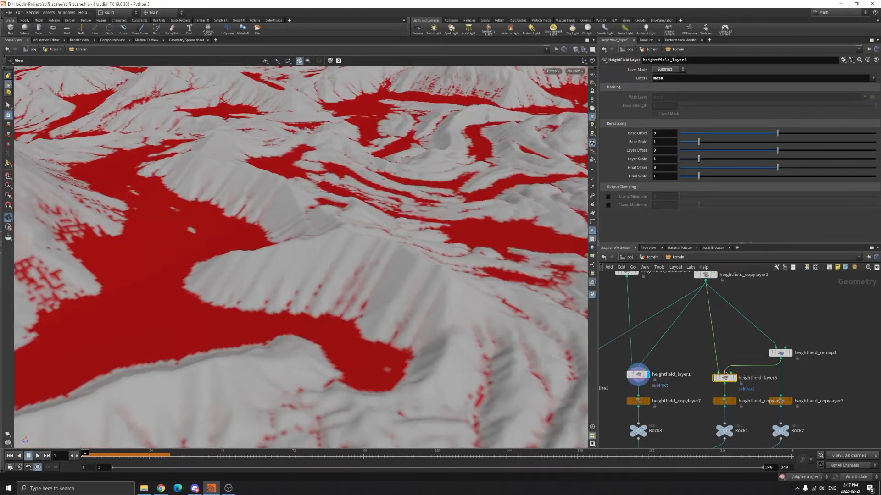
pyautogui.click(723, 376)
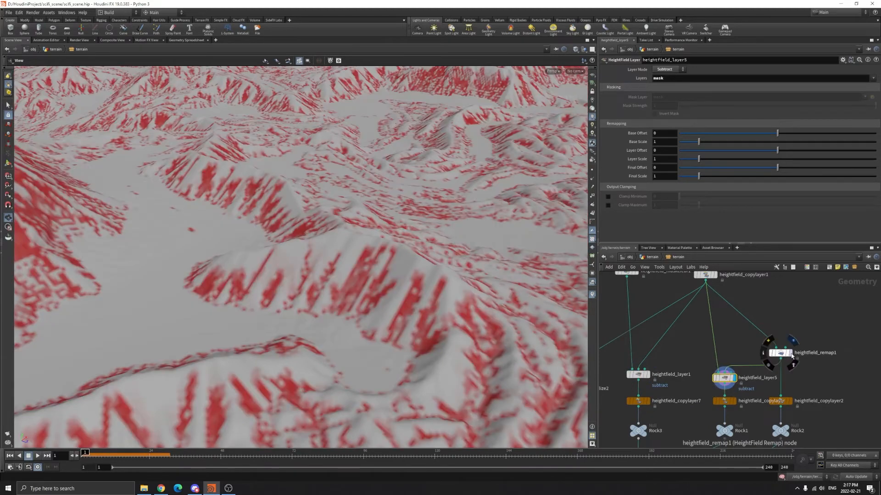
pyautogui.click(791, 355)
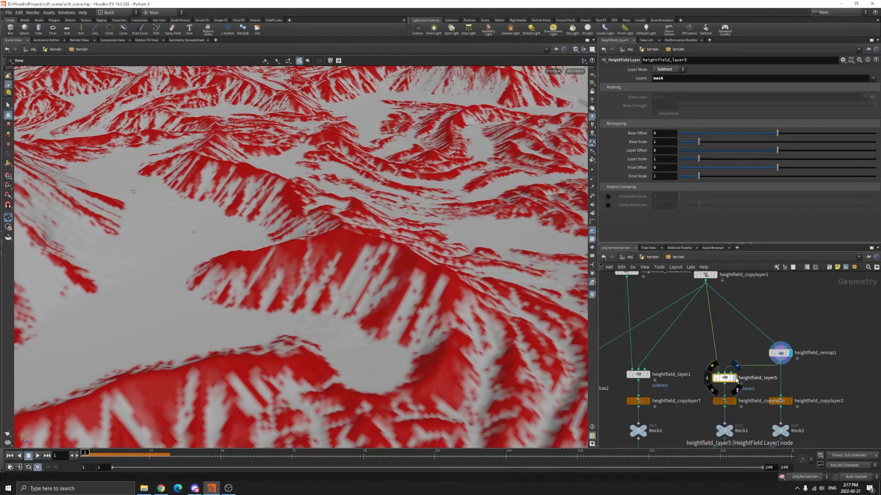
pyautogui.click(735, 379)
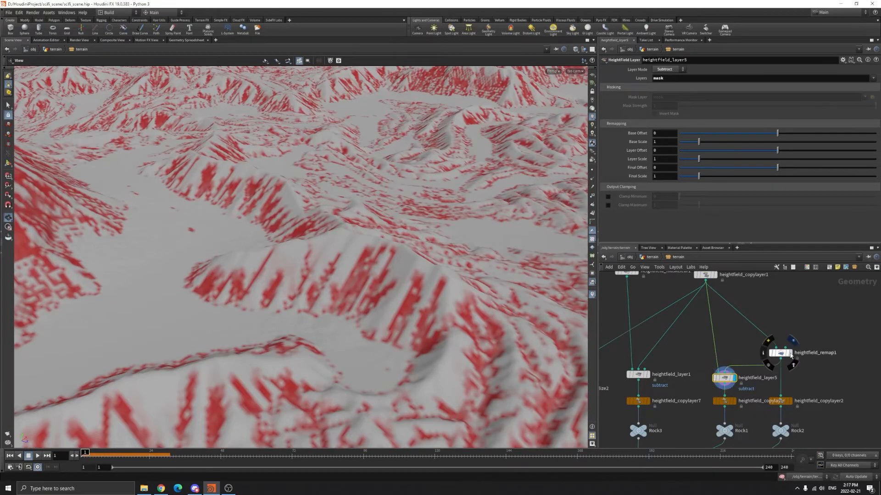
pyautogui.click(788, 354)
pyautogui.click(647, 374)
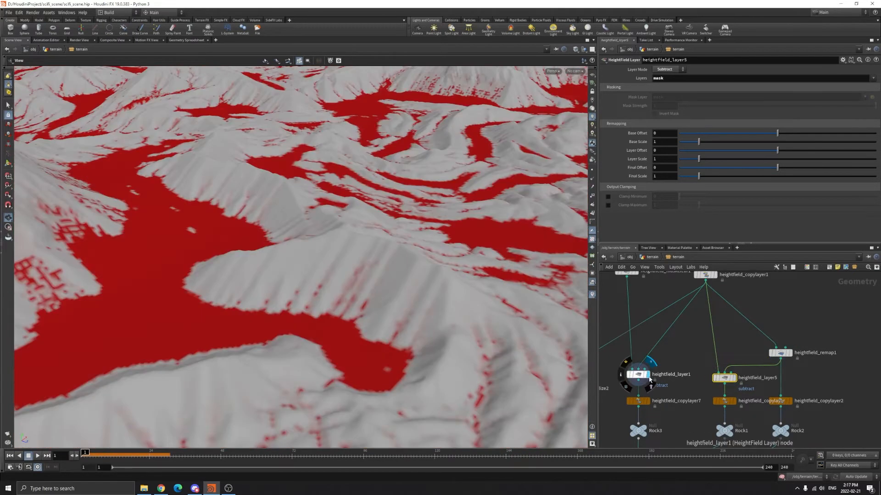
pyautogui.click(736, 379)
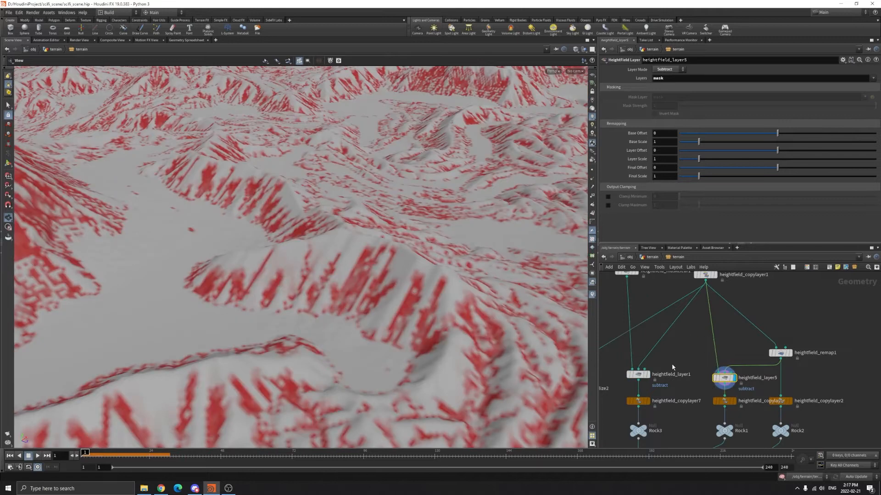
pyautogui.click(647, 374)
pyautogui.click(789, 354)
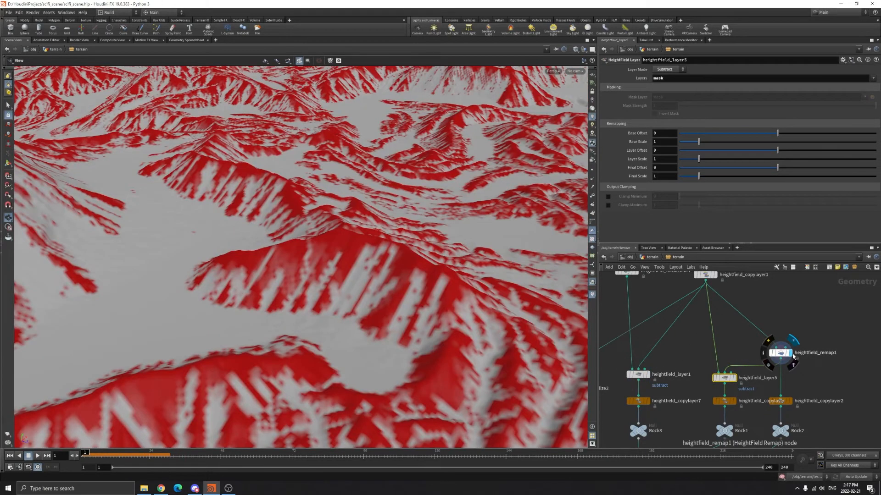
# - Examine the heightfield_remap1 mask over the whole terrain, and select that node to review its ramp settings
pyautogui.scroll(-5, 333, 293)
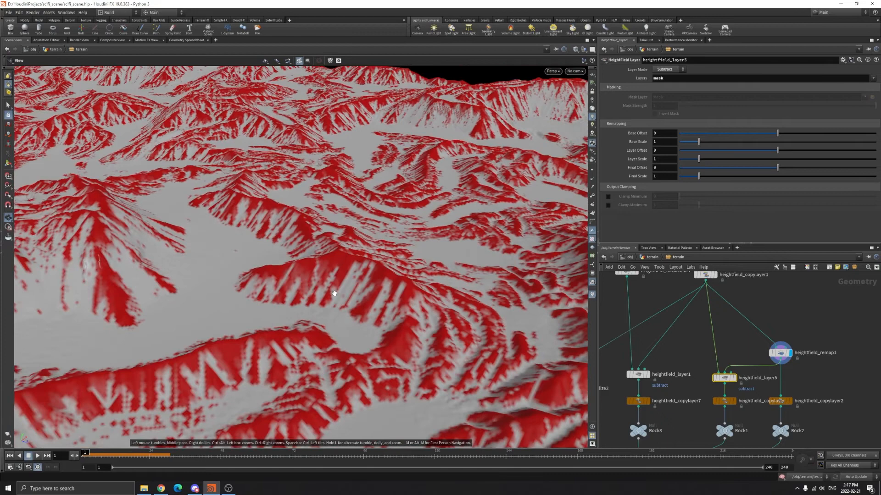
pyautogui.scroll(-8, 334, 294)
pyautogui.moveTo(342, 281); pyautogui.dragTo(395, 286)
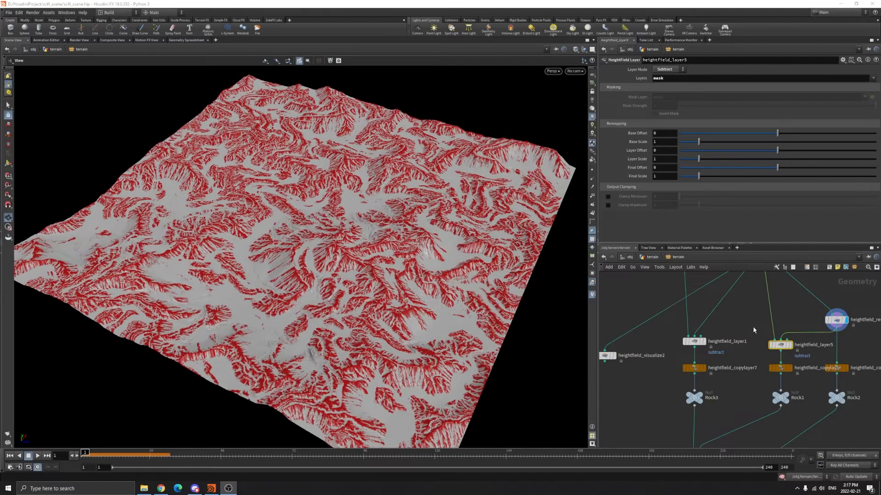
pyautogui.moveTo(748, 332); pyautogui.dragTo(709, 372, button='middle')
pyautogui.scroll(-2, 709, 372)
pyautogui.scroll(2, 709, 372)
pyautogui.moveTo(624, 368); pyautogui.dragTo(681, 387)
pyautogui.click(797, 360)
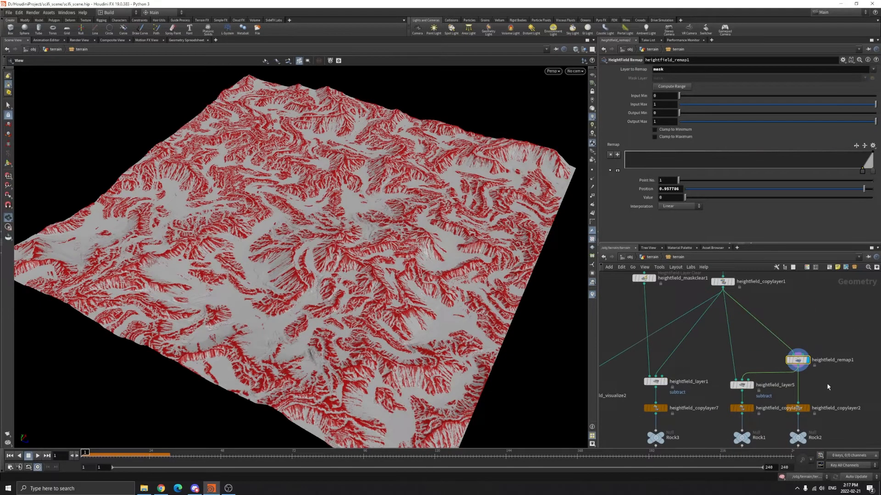
# - Display heightfield_layer1 and heightfield_copylayer7 to review how the mask is copied into the rock3, rock2 and rock1 layers
pyautogui.moveTo(822, 395); pyautogui.dragTo(812, 363, button='middle')
pyautogui.moveTo(634, 362); pyautogui.dragTo(697, 380)
pyautogui.moveTo(698, 381); pyautogui.dragTo(700, 393, button='middle')
pyautogui.moveTo(684, 334); pyautogui.dragTo(683, 373, button='middle')
pyautogui.scroll(-1, 688, 389)
pyautogui.click(672, 369)
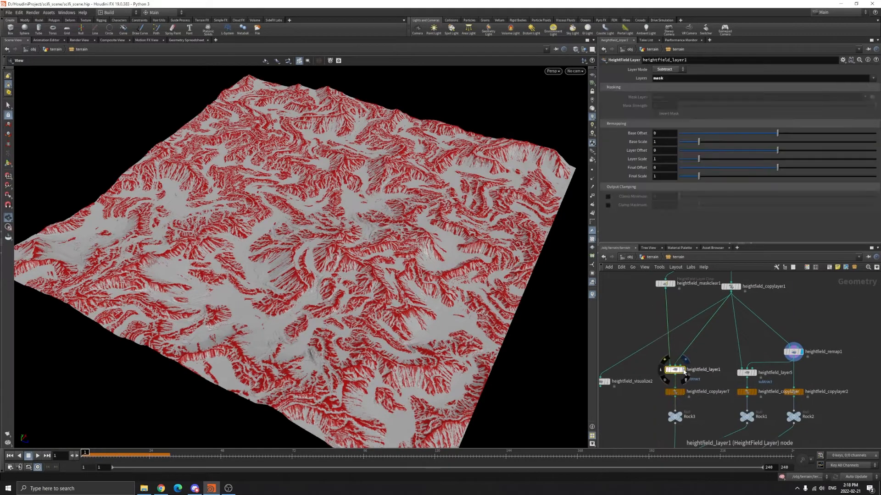
pyautogui.click(684, 369)
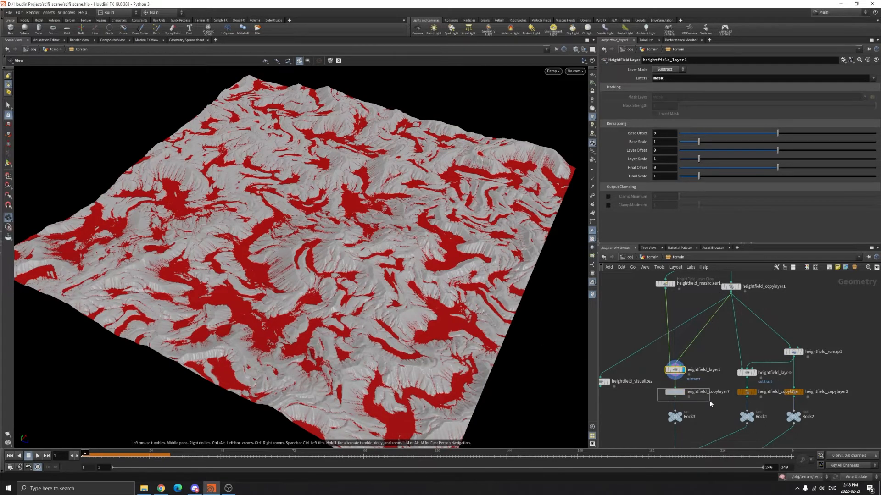
pyautogui.click(684, 394)
pyautogui.click(683, 392)
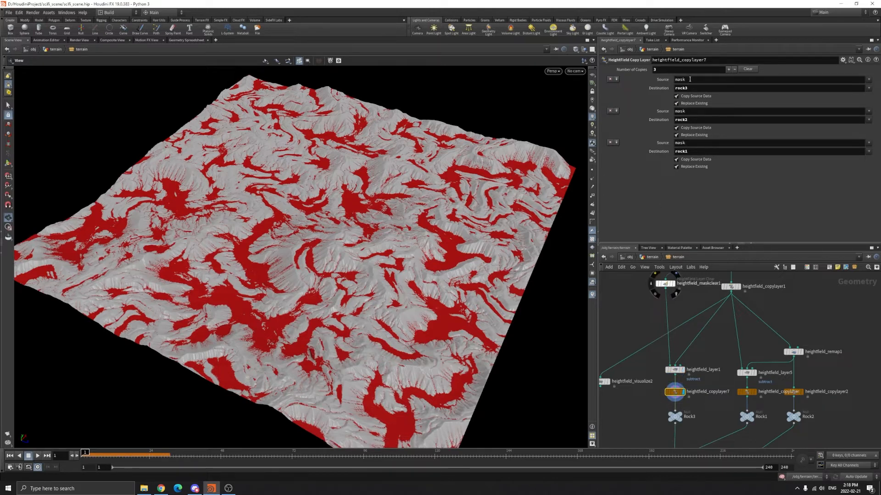
# - Review the source and destination pairs in heightfield_copylayer7 that copy mask to rock3, rock2 and rock1
pyautogui.click(675, 80)
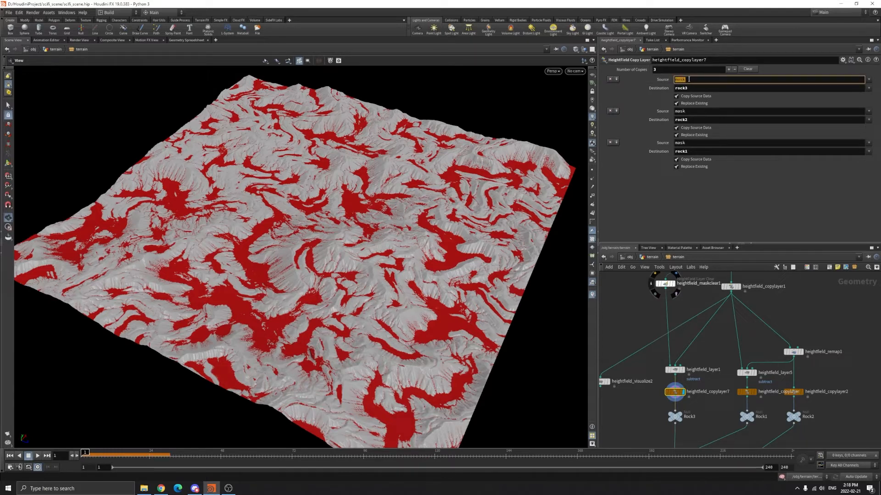
pyautogui.doubleClick(687, 80)
pyautogui.click(693, 88)
pyautogui.click(690, 112)
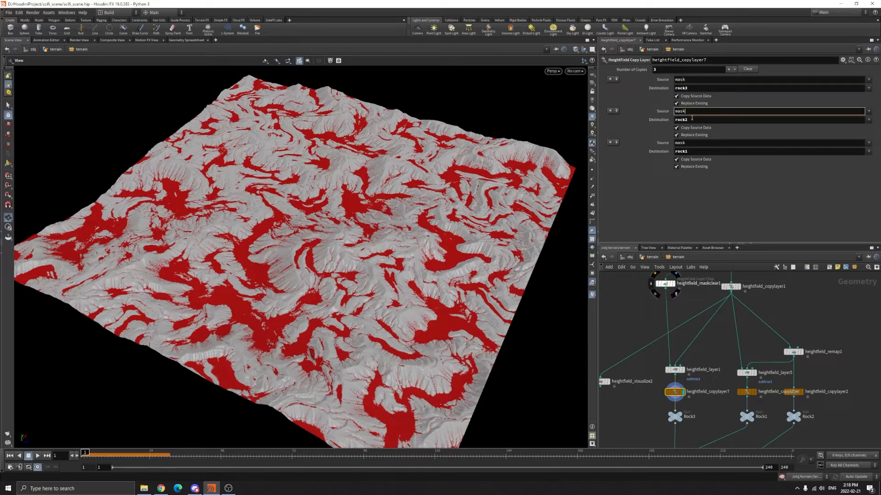
pyautogui.click(696, 120)
pyautogui.click(690, 151)
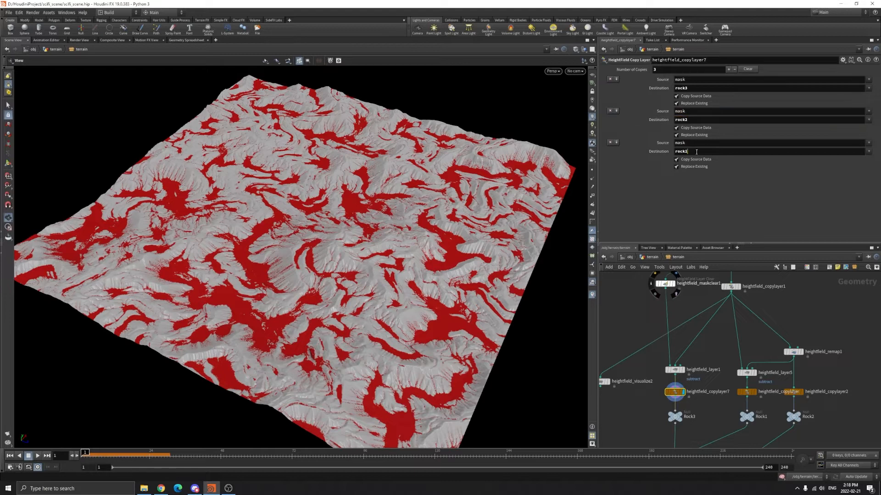
# - Connect heightfield_visualize2 to heightfield_copylayer7, set its Layer 9 to rock3 and display the node
pyautogui.click(715, 366)
pyautogui.moveTo(639, 408); pyautogui.dragTo(678, 380, button='middle')
pyautogui.moveTo(639, 356); pyautogui.dragTo(634, 381)
pyautogui.click(713, 370)
pyautogui.click(635, 375)
pyautogui.moveTo(619, 337); pyautogui.dragTo(653, 399)
pyautogui.doubleClick(675, 176)
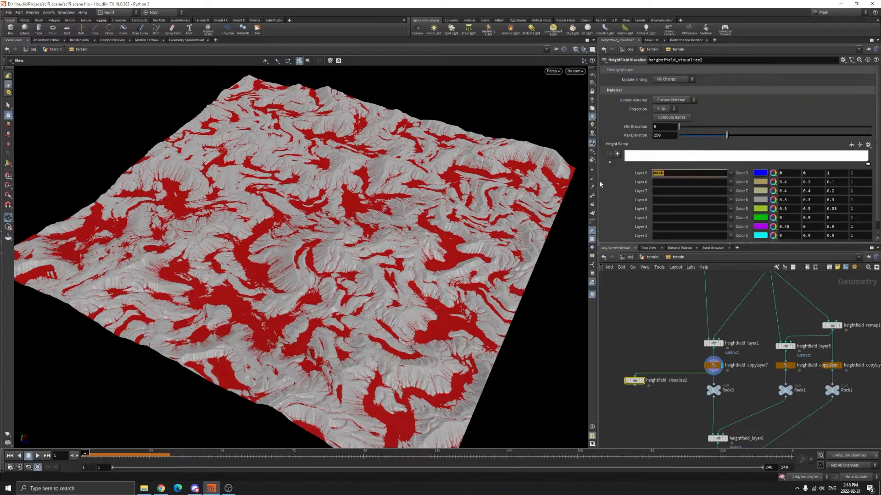
pyautogui.press('Return')
pyautogui.click(645, 384)
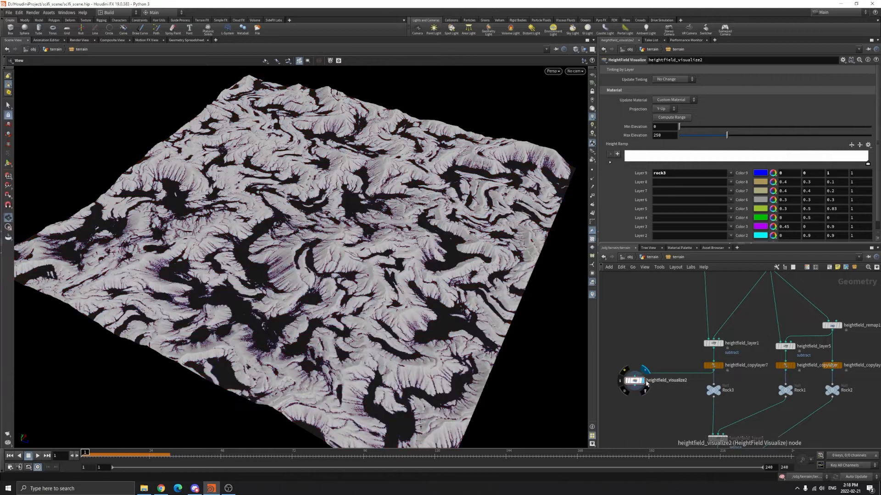
# - Compare the rock3 visualization with the mask of heightfield_copylayer7 close up and over the whole terrain
pyautogui.scroll(6, 442, 285)
pyautogui.scroll(-2, 442, 286)
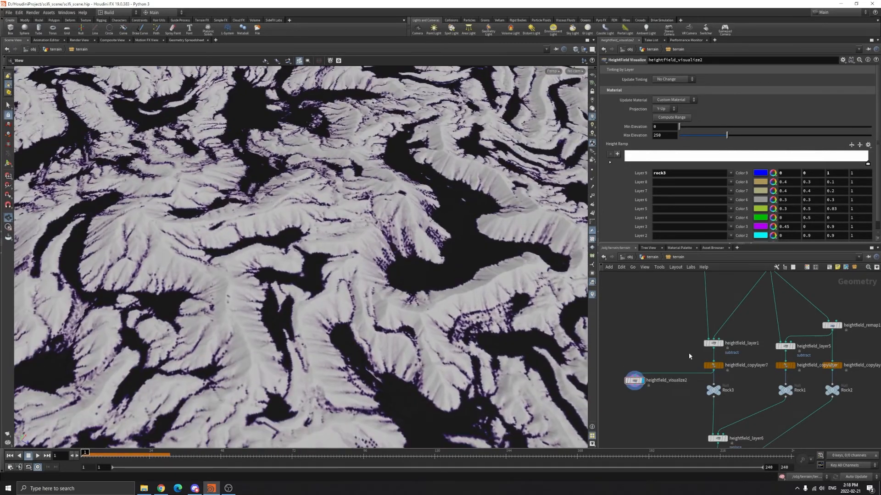
pyautogui.scroll(-2, 444, 266)
pyautogui.scroll(-3, 453, 278)
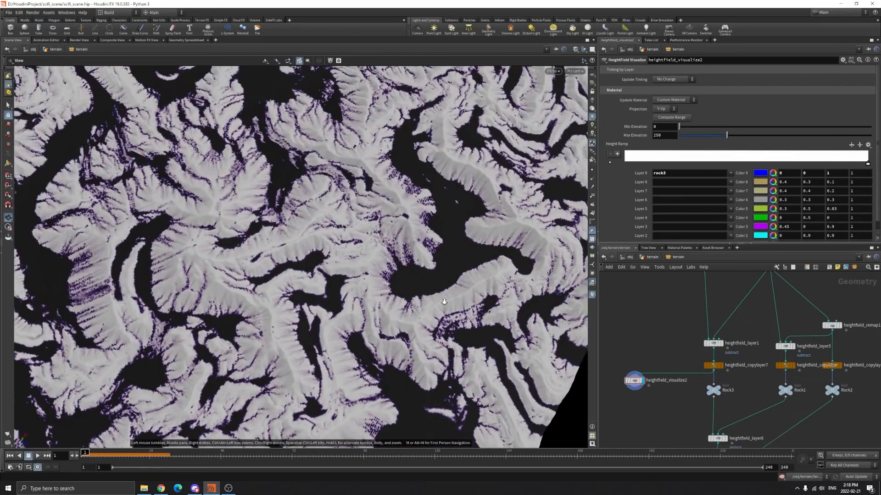
pyautogui.scroll(2, 453, 279)
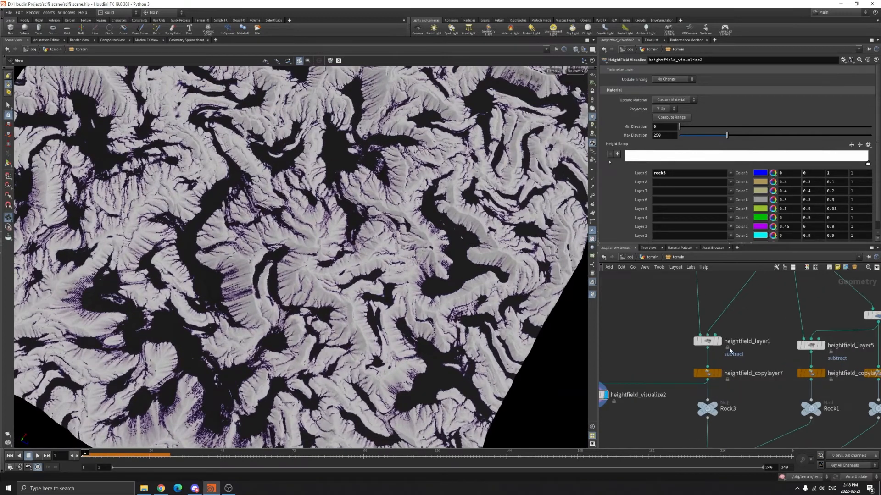
pyautogui.click(719, 373)
pyautogui.moveTo(660, 358); pyautogui.dragTo(731, 378)
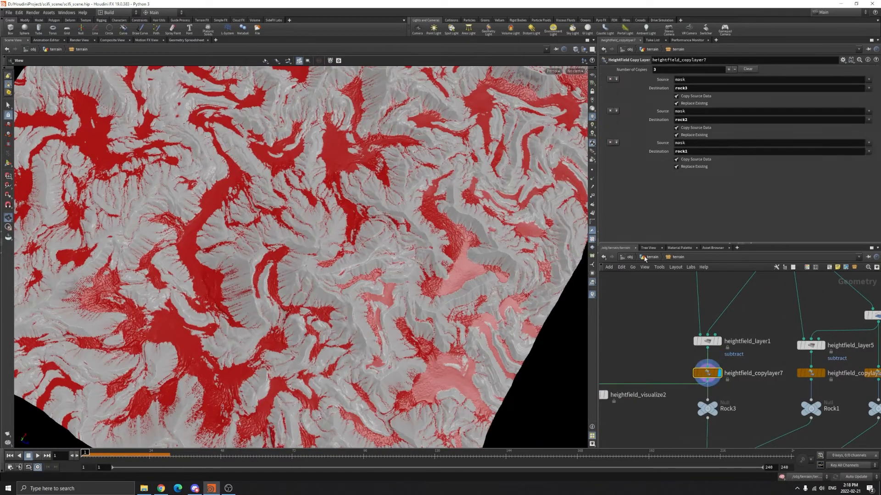
pyautogui.scroll(5, 482, 270)
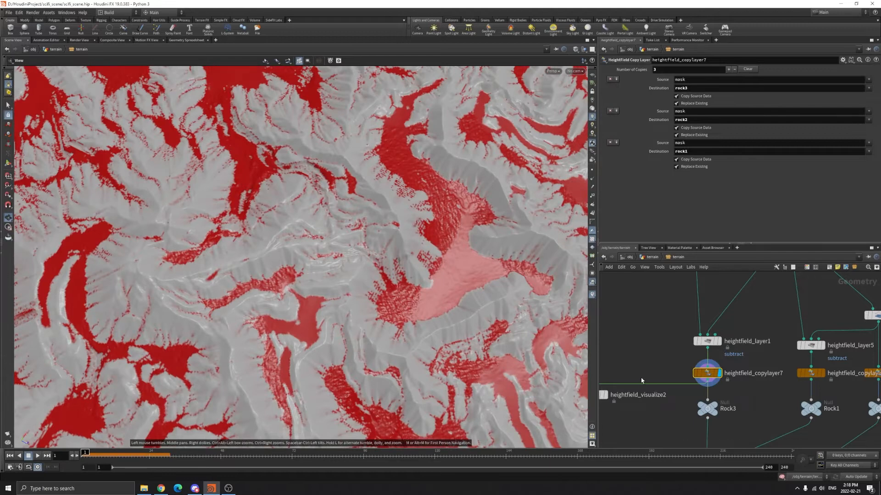
pyautogui.moveTo(641, 381); pyautogui.dragTo(676, 361, button='middle')
pyautogui.click(639, 376)
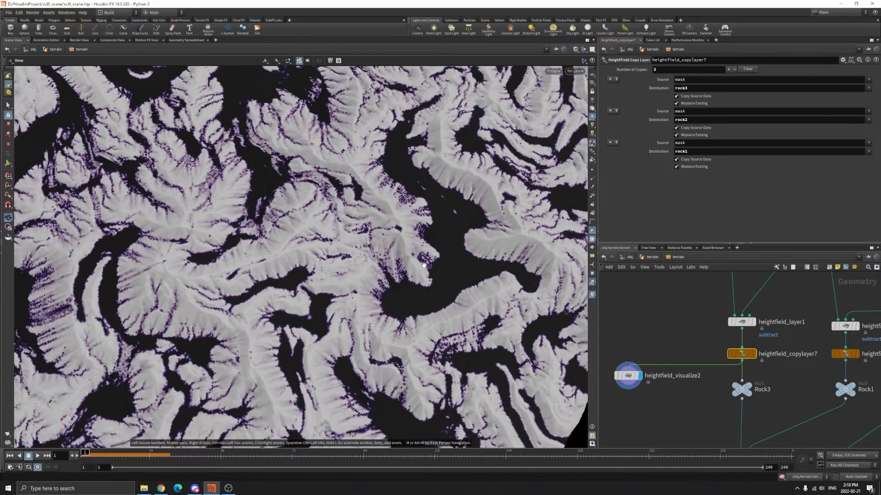
pyautogui.scroll(-5, 424, 265)
pyautogui.moveTo(423, 259); pyautogui.dragTo(425, 195)
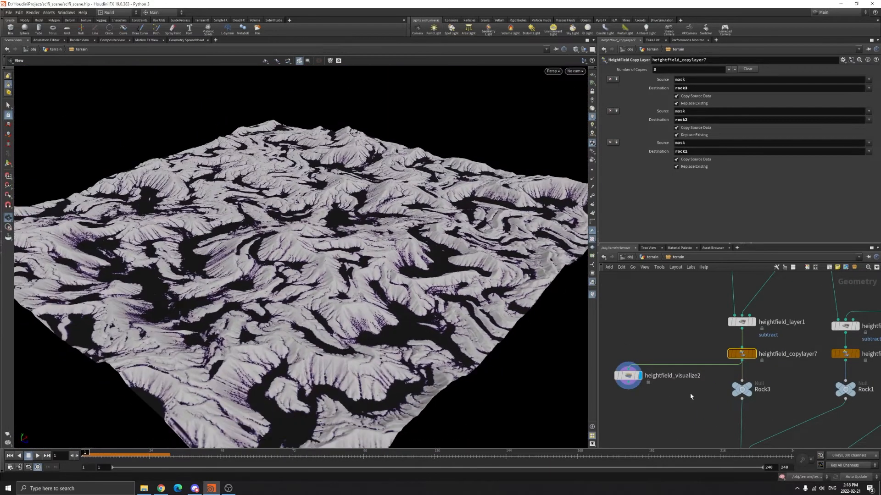
# - Set the Layer 9 color of heightfield_visualize2 to pure red and close the color editor
pyautogui.scroll(3, 692, 394)
pyautogui.click(667, 370)
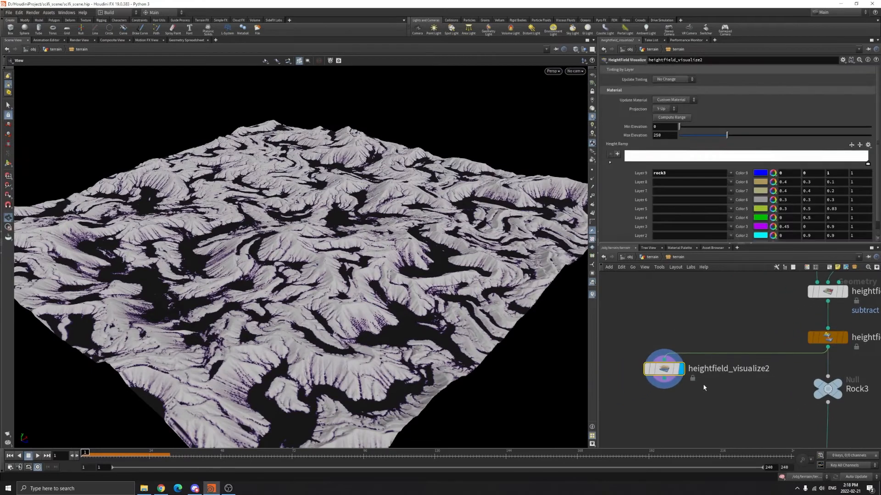
pyautogui.click(759, 173)
pyautogui.click(736, 127)
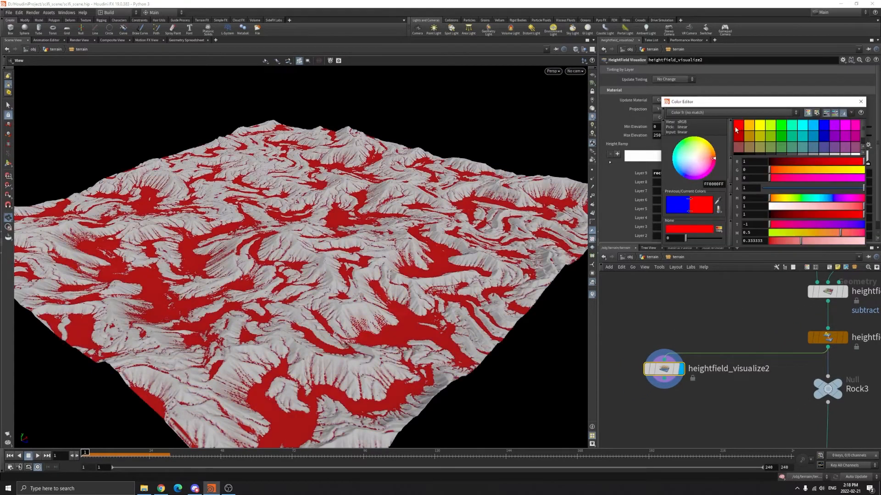
pyautogui.click(860, 101)
pyautogui.scroll(-4, 706, 339)
# - Switch Layer 9 of heightfield_visualize2 to rock2 and finally to rock1 to view each copied layer
pyautogui.click(722, 344)
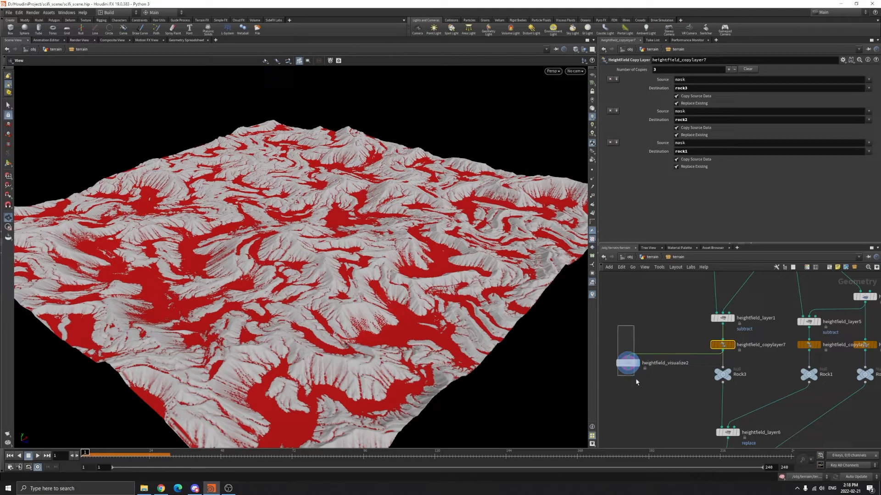
pyautogui.click(628, 363)
pyautogui.write('2')
pyautogui.press('Return')
pyautogui.press('BackSpace')
pyautogui.write('1')
pyautogui.press('Return')
# - Examine the rock1 visualization from above and check the rock2 and rock3 destinations in heightfield_copylayer7
pyautogui.moveTo(448, 277); pyautogui.dragTo(452, 328)
pyautogui.moveTo(625, 313); pyautogui.dragTo(654, 371)
pyautogui.moveTo(689, 331); pyautogui.dragTo(738, 356)
pyautogui.click(697, 120)
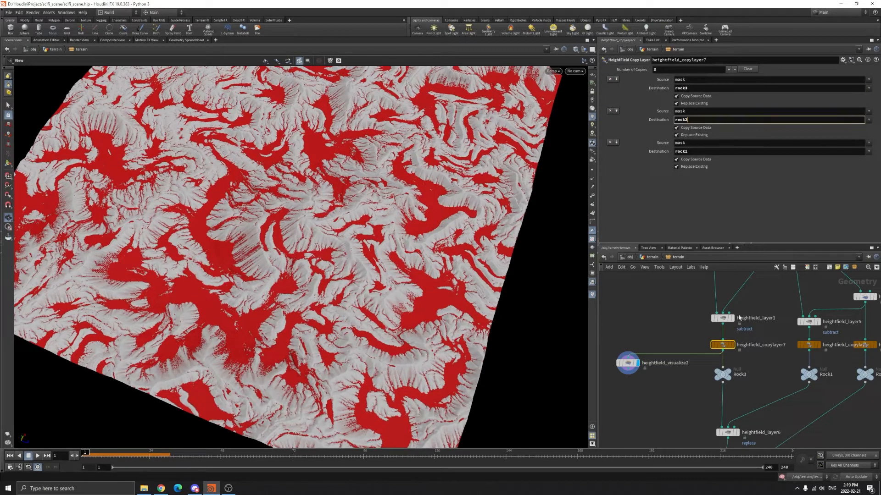
pyautogui.doubleClick(692, 87)
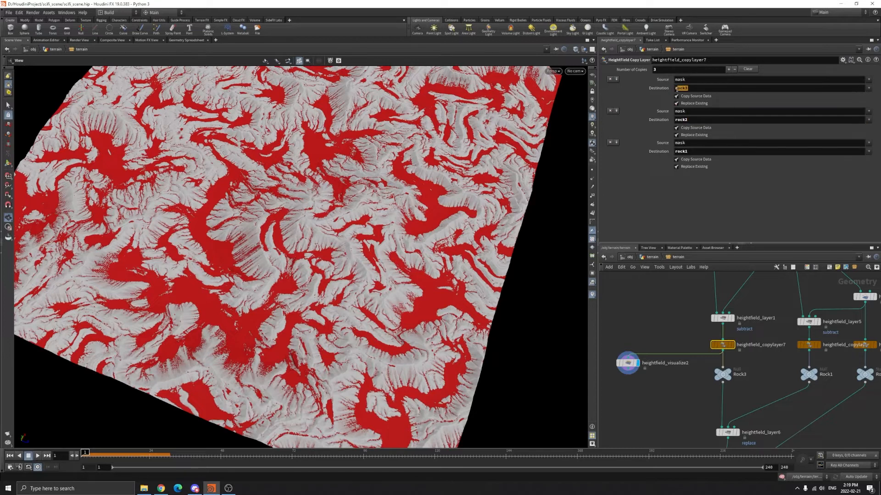
# - Display the Rock3 null to view the mask that leaves the heightfield_copylayer7 branch
pyautogui.click(723, 374)
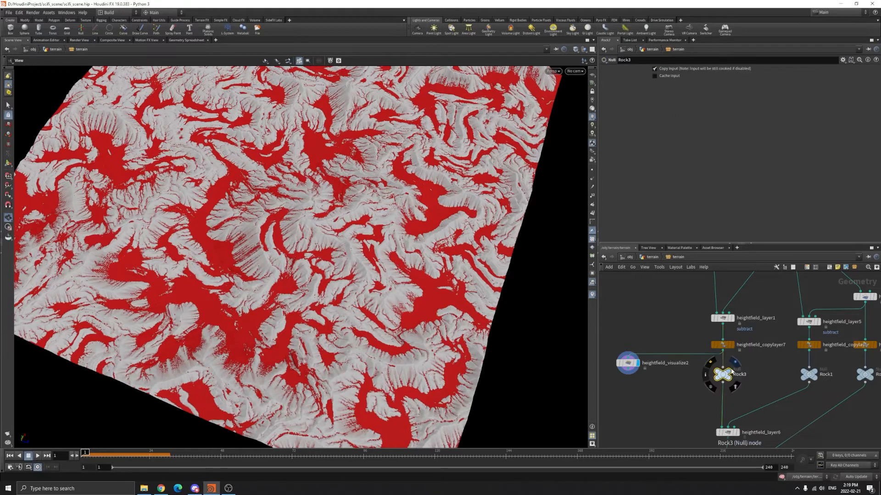
pyautogui.click(735, 362)
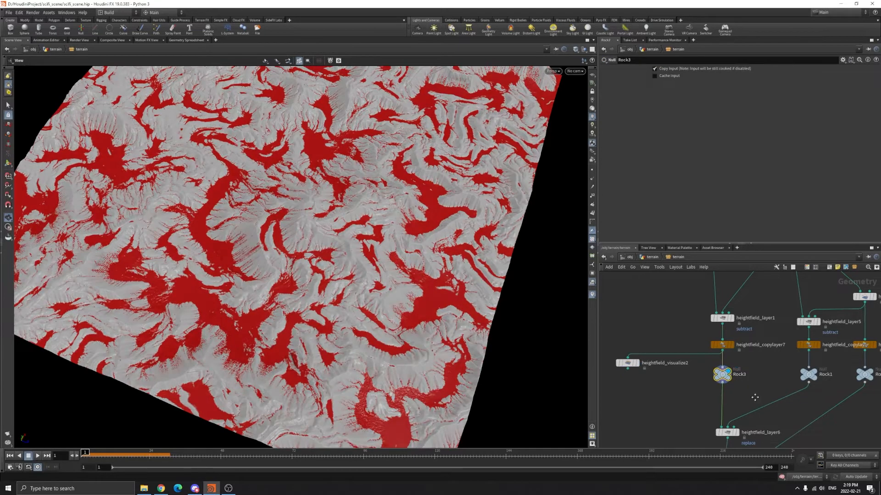
pyautogui.moveTo(755, 397); pyautogui.dragTo(753, 378, button='middle')
pyautogui.moveTo(627, 347); pyautogui.dragTo(633, 372)
pyautogui.moveTo(805, 347); pyautogui.dragTo(749, 334, button='middle')
# - Display the subtracted mask of heightfield_layer5 and review how heightfield_copylayer copies it into rock1
pyautogui.click(750, 343)
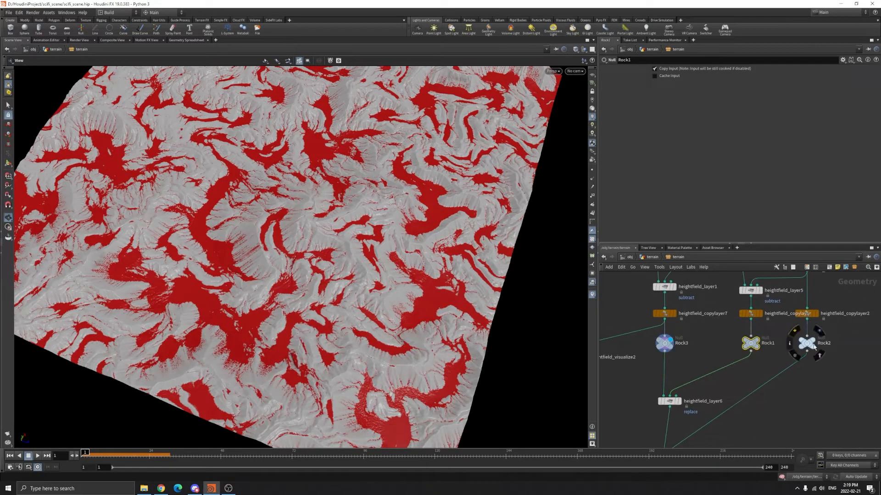
pyautogui.click(752, 313)
pyautogui.scroll(3, 758, 324)
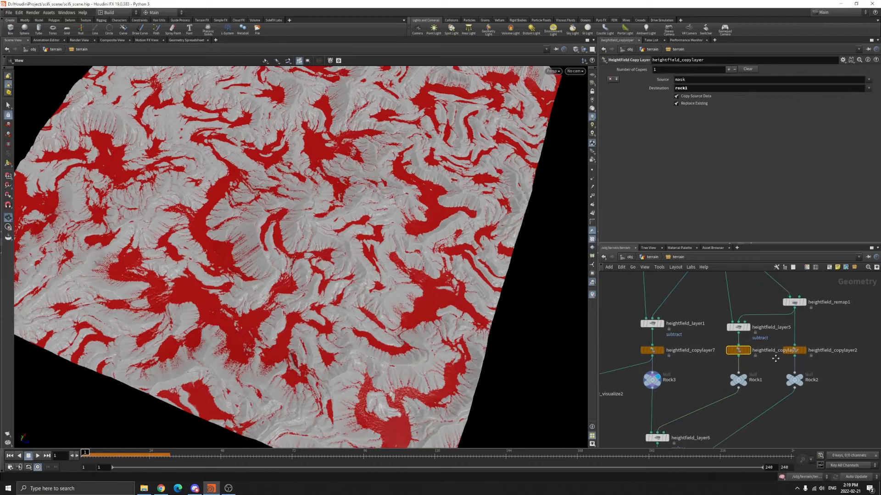
pyautogui.click(769, 343)
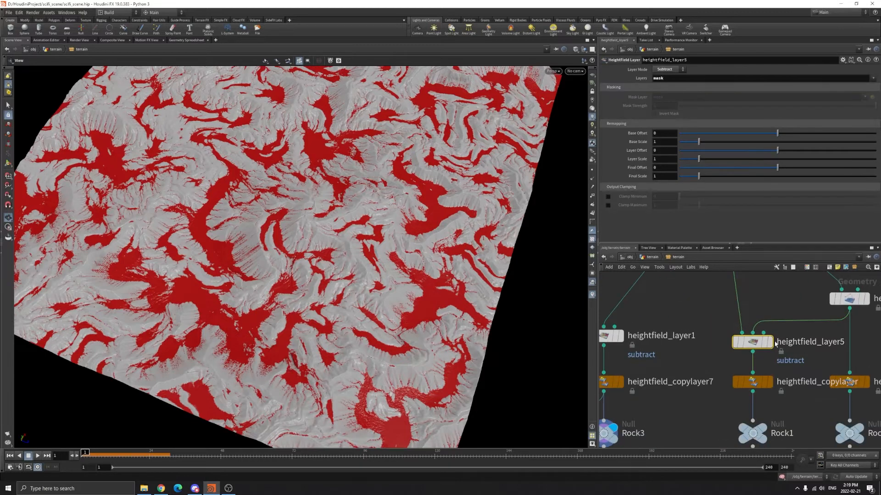
pyautogui.click(769, 343)
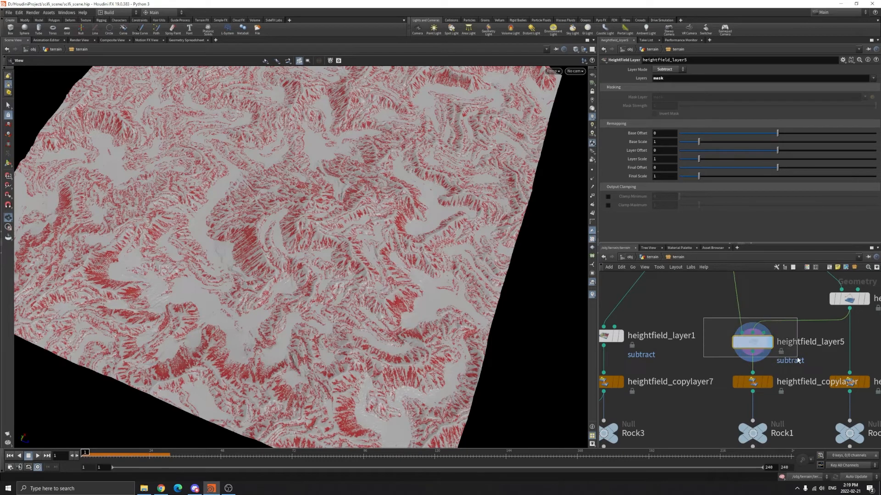
pyautogui.click(752, 382)
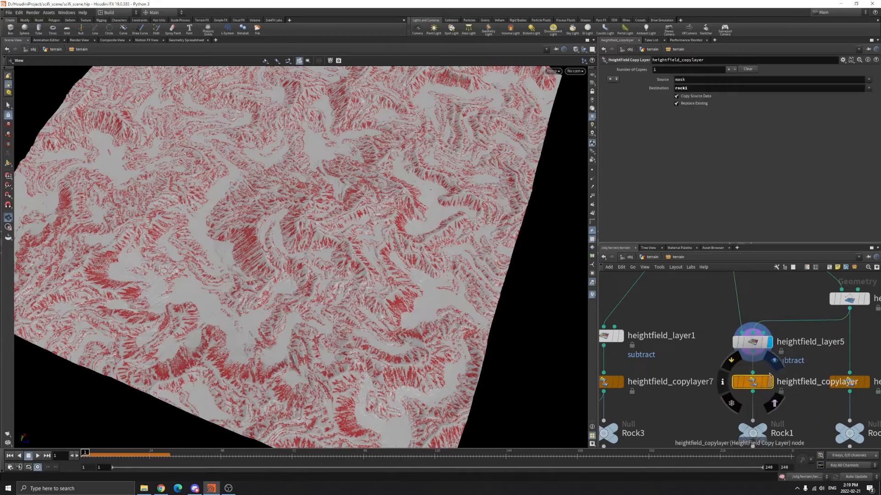
pyautogui.click(697, 87)
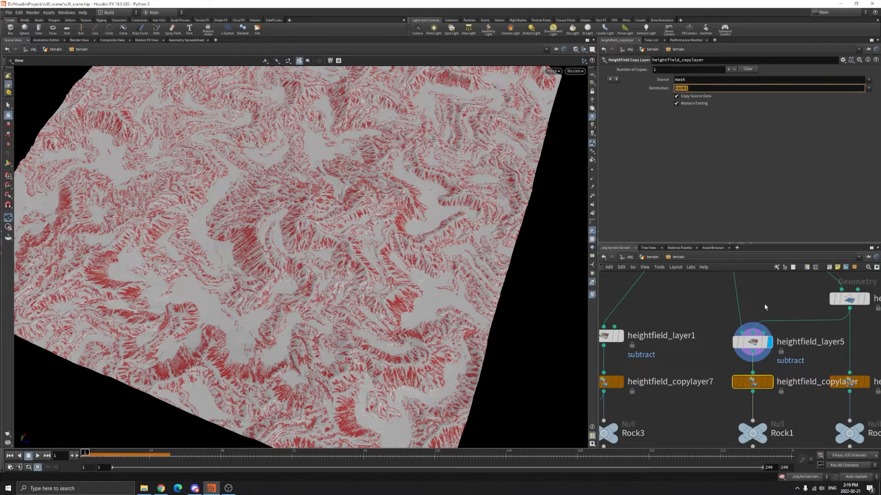
# - Review the heightfield_remap1 settings and how heightfield_copylayer2 copies that mask into rock2
pyautogui.moveTo(868, 389); pyautogui.dragTo(775, 402, button='middle')
pyautogui.moveTo(711, 284); pyautogui.dragTo(795, 354)
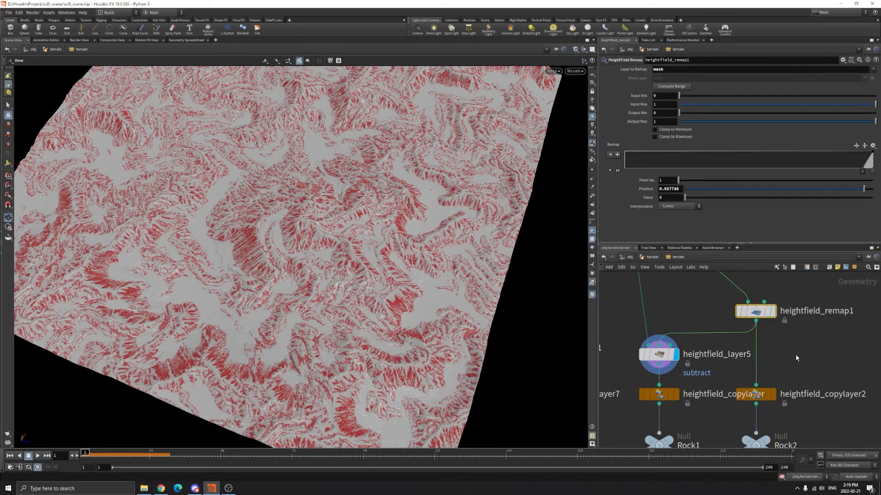
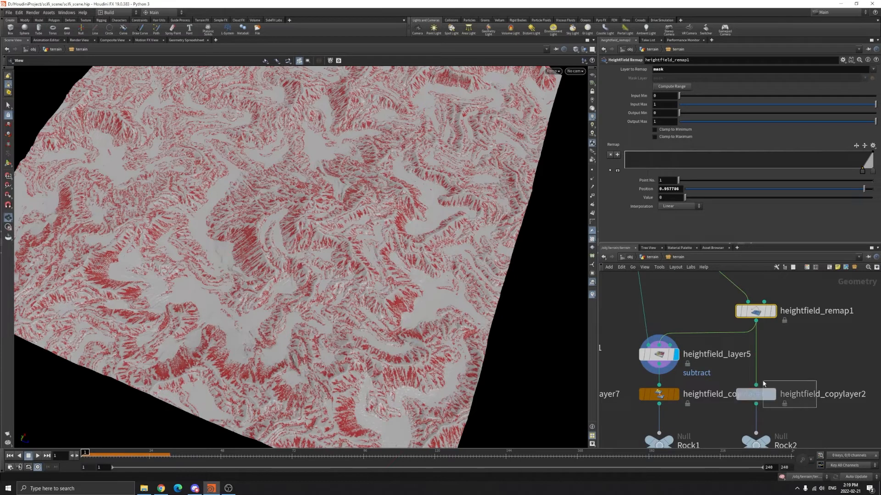
pyautogui.click(756, 394)
pyautogui.moveTo(680, 79); pyautogui.dragTo(671, 89)
pyautogui.click(813, 361)
pyautogui.moveTo(723, 435); pyautogui.dragTo(827, 380, button='middle')
pyautogui.scroll(-2, 827, 380)
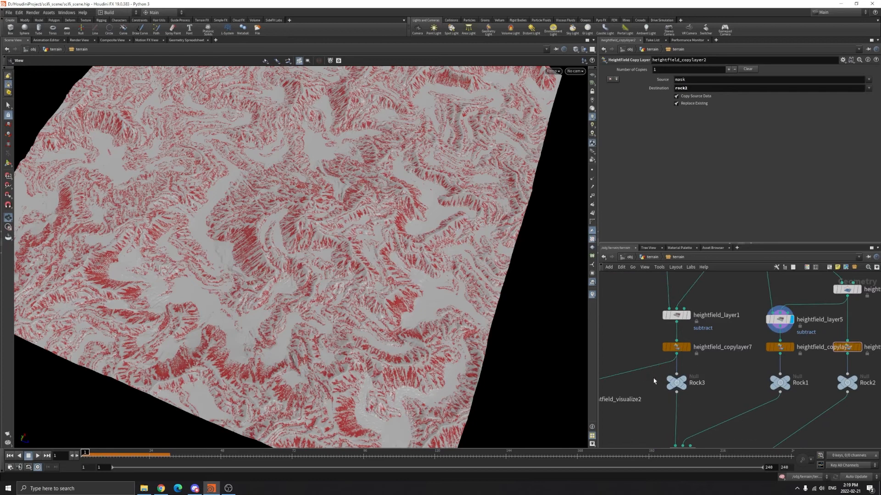
# - Trace the Rock3 and Rock2 branches towards the merging layer nodes and reopen the settings of heightfield_copylayer7
pyautogui.click(676, 383)
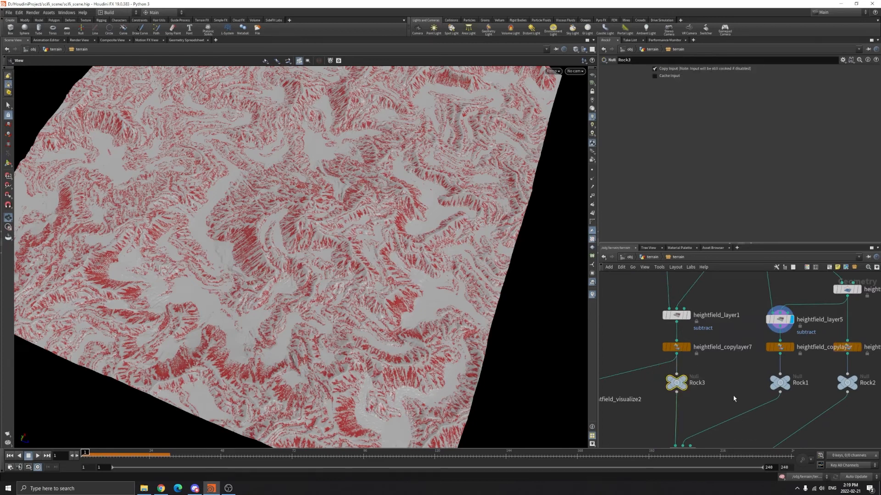
pyautogui.click(846, 382)
pyautogui.scroll(-3, 756, 422)
pyautogui.moveTo(744, 425); pyautogui.dragTo(767, 422, button='middle')
pyautogui.scroll(1, 766, 421)
pyautogui.moveTo(696, 347); pyautogui.dragTo(729, 367)
pyautogui.moveTo(743, 395); pyautogui.dragTo(746, 353, button='middle')
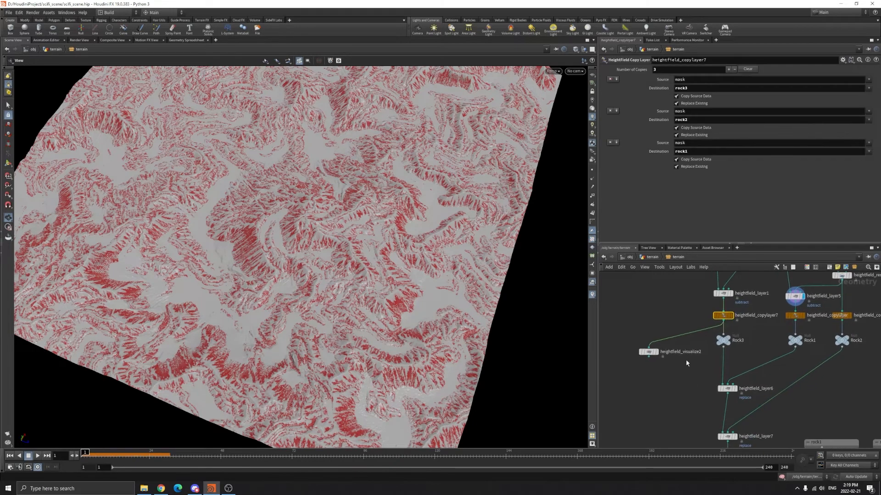
# - Select heightfield_layer6 and review its Replace layer mode options for the rock1 layer
pyautogui.moveTo(665, 358); pyautogui.dragTo(658, 376)
pyautogui.click(727, 389)
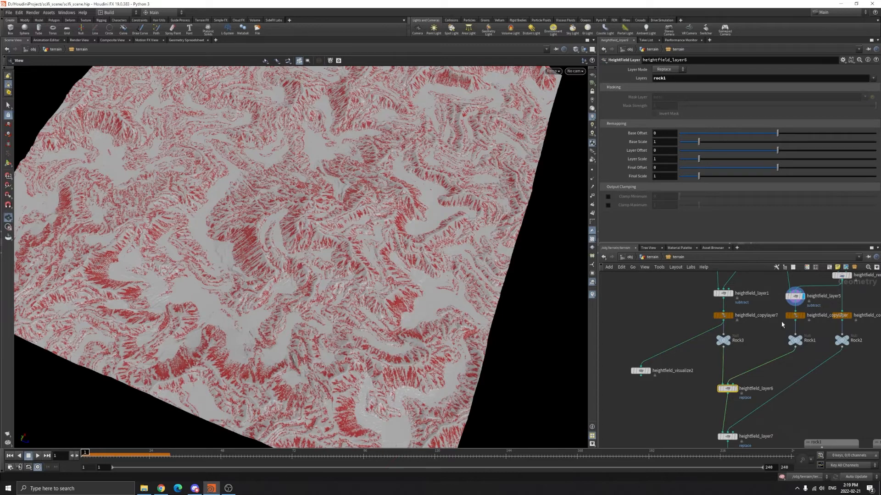
pyautogui.click(657, 70)
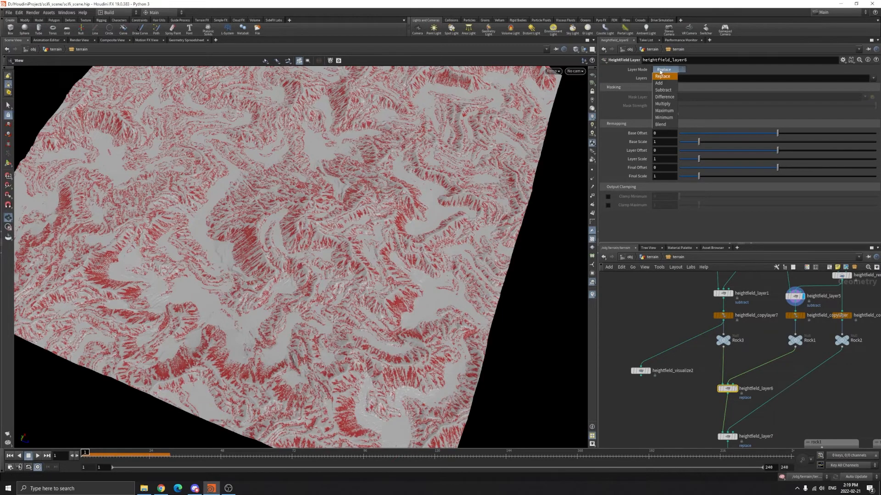
pyautogui.click(660, 72)
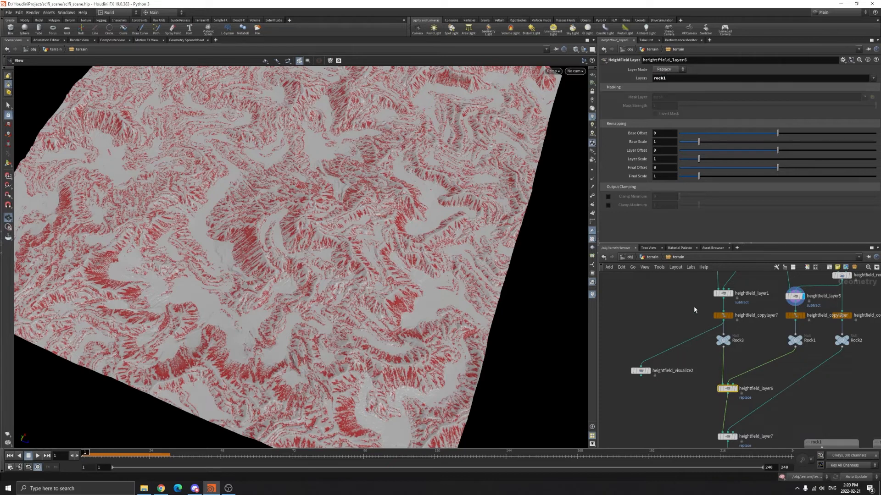
# - Check the destinations in heightfield_copylayer7 and display heightfield_visualize2 to view its rock1 layer
pyautogui.click(723, 316)
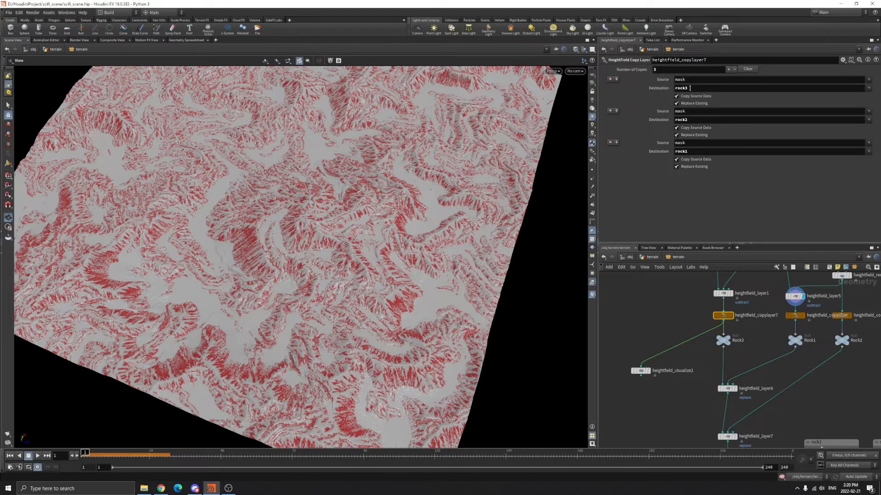
pyautogui.click(640, 371)
pyautogui.click(649, 371)
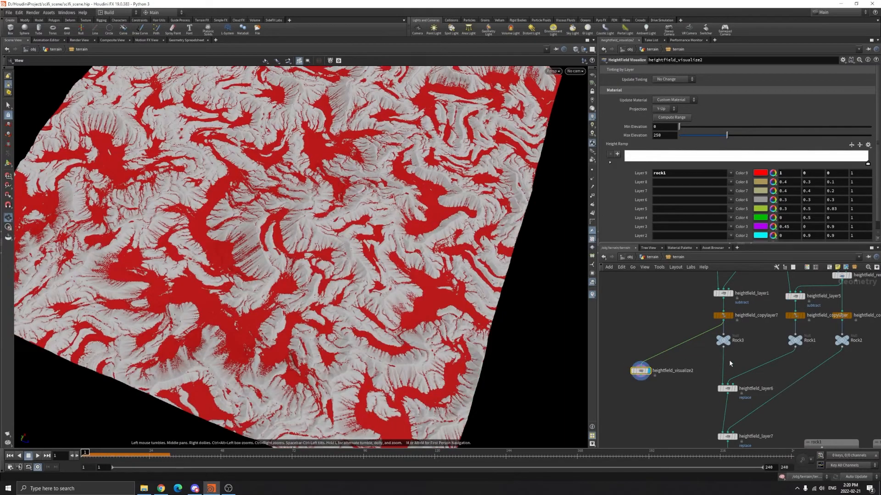
# - Connect the output of heightfield_layer6 to heightfield_visualize2 to view its merged rock1 layer
pyautogui.moveTo(728, 397)
pyautogui.mouseDown()
pyautogui.moveTo(688, 367)
pyautogui.moveTo(643, 362)
pyautogui.moveTo(640, 397)
pyautogui.mouseUp()
pyautogui.moveTo(640, 397); pyautogui.dragTo(642, 343, button='middle')
pyautogui.moveTo(641, 343); pyautogui.dragTo(645, 362)
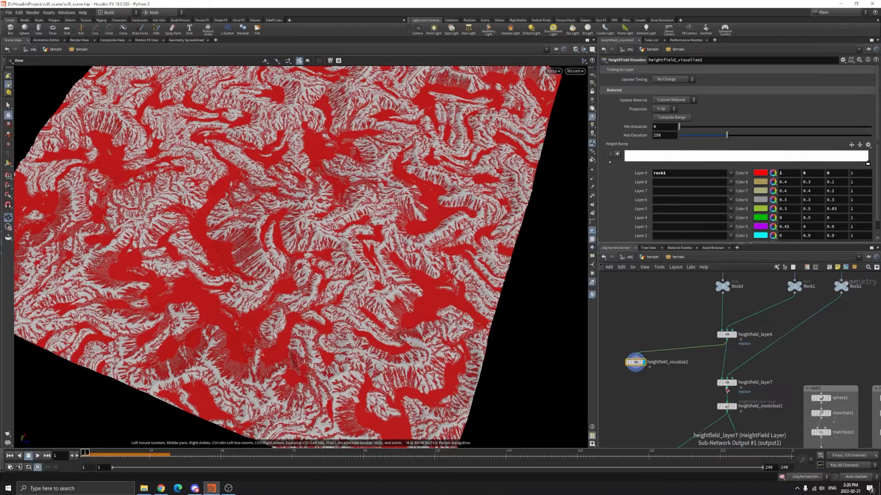
# - Feed heightfield_visualize2 from heightfield_layer7, check which layer that node replaces, and set Layer 9 to rock2
pyautogui.moveTo(727, 388); pyautogui.dragTo(642, 363)
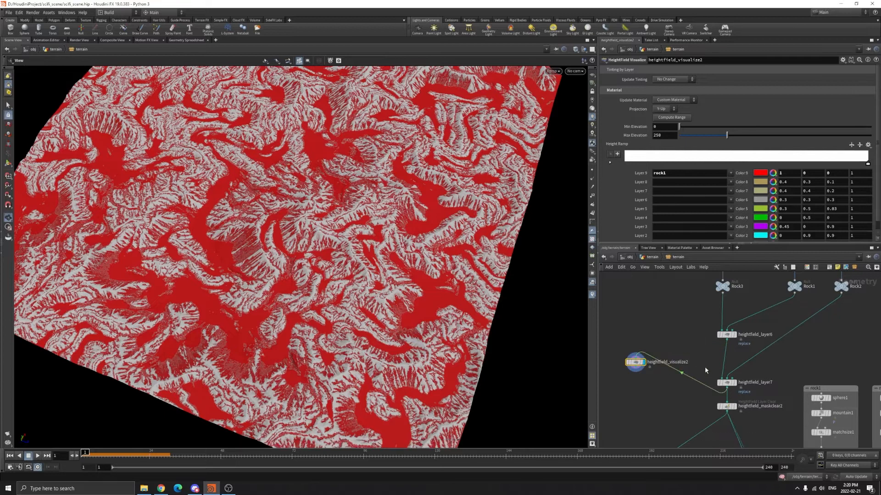
pyautogui.click(726, 383)
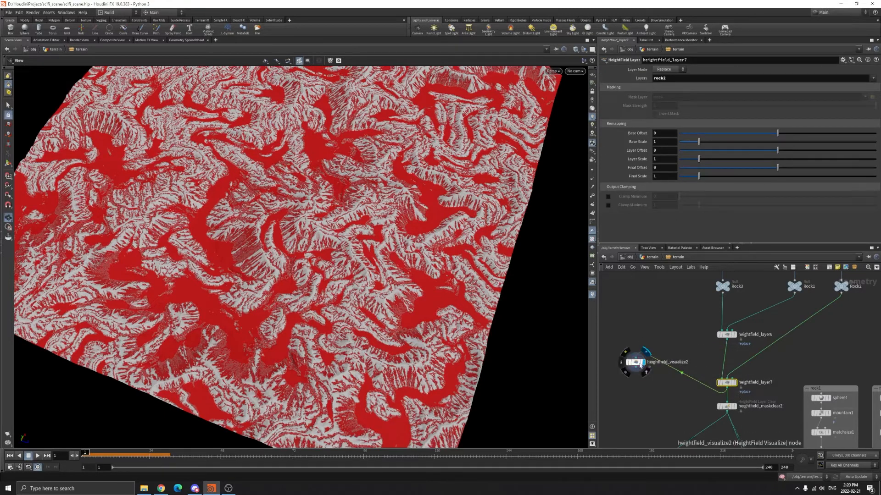
pyautogui.click(660, 363)
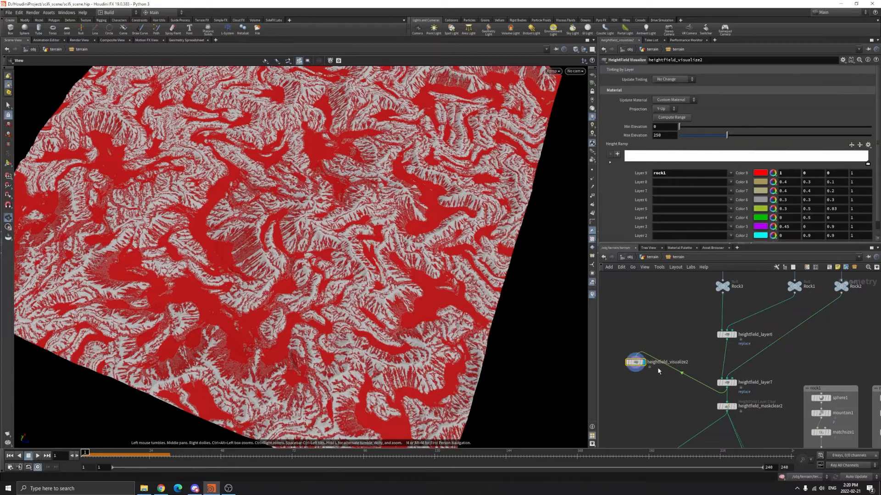
pyautogui.click(672, 172)
pyautogui.press('Return')
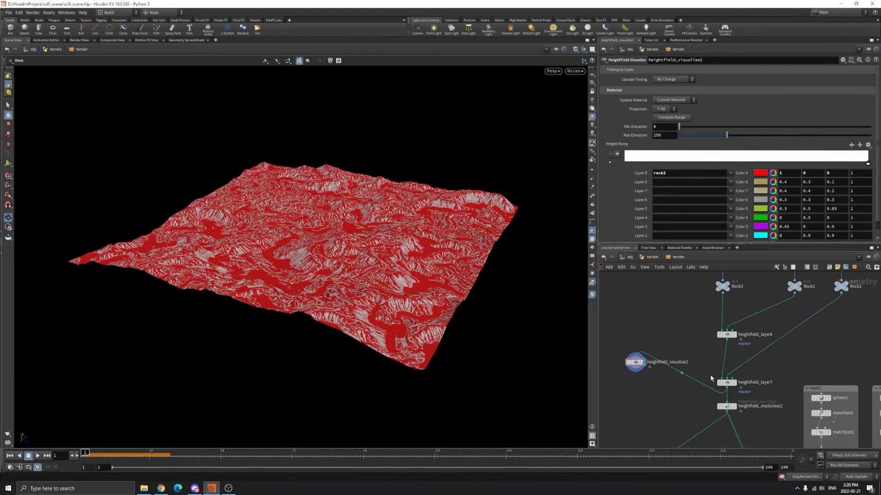
# - Delete the heightfield_visualize2 node and display heightfield_layer7
pyautogui.moveTo(732, 405); pyautogui.dragTo(729, 373, button='middle')
pyautogui.click(724, 351)
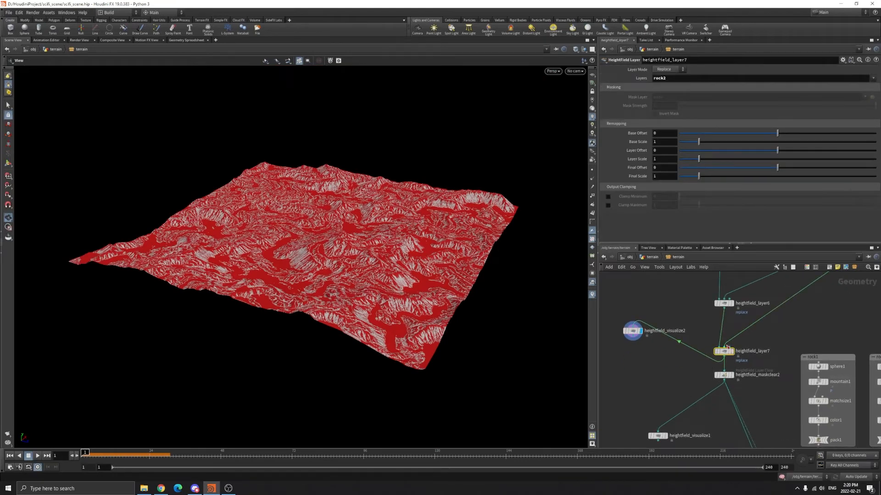
pyautogui.moveTo(633, 330); pyautogui.dragTo(628, 347)
pyautogui.click(629, 347)
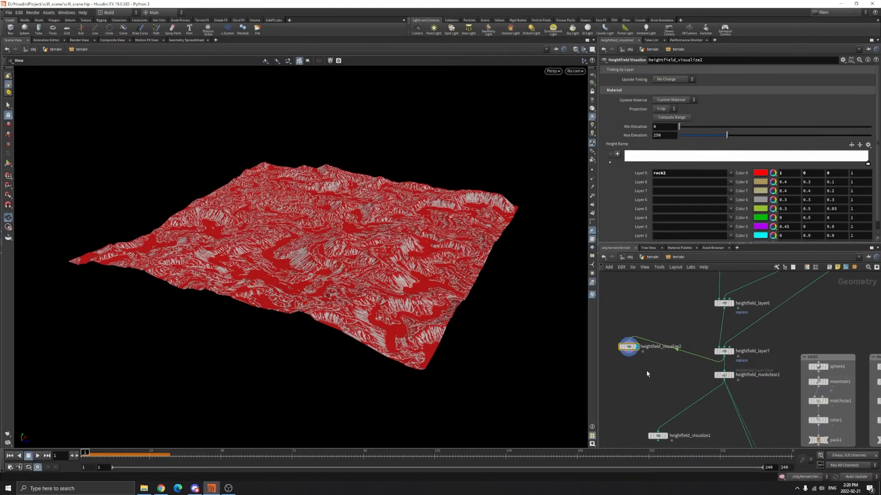
pyautogui.press('Delete')
pyautogui.scroll(2, 384, 231)
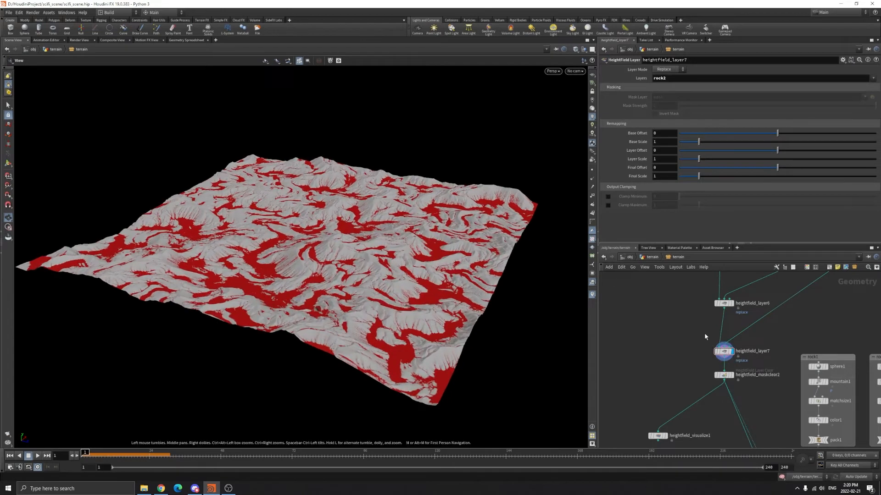
# - Examine the leftover mask on the terrain at heightfield_layer7 and the rock branches that merge into it
pyautogui.scroll(2, 786, 348)
pyautogui.moveTo(786, 349)
pyautogui.mouseDown(button='middle')
pyautogui.moveTo(764, 395)
pyautogui.moveTo(794, 351)
pyautogui.mouseUp(button='middle')
pyautogui.scroll(-5, 762, 386)
pyautogui.scroll(6, 757, 398)
pyautogui.moveTo(641, 311); pyautogui.dragTo(790, 356)
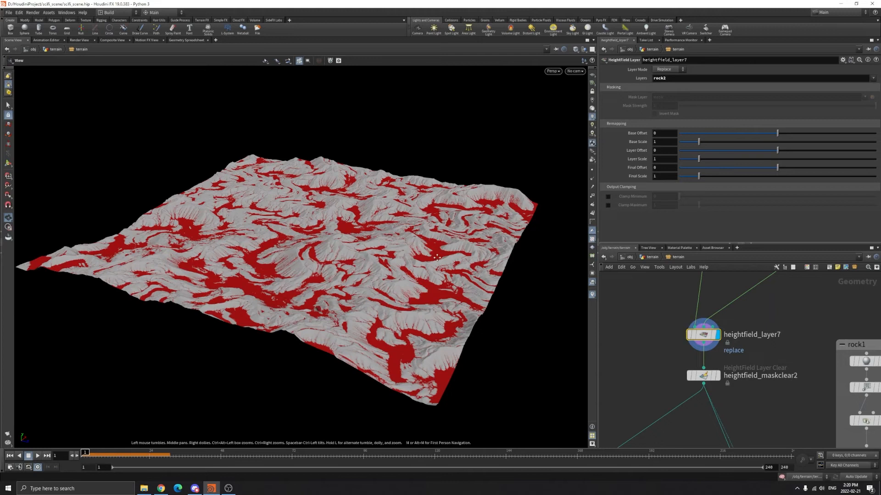
pyautogui.moveTo(434, 257); pyautogui.dragTo(447, 304, button='middle')
pyautogui.scroll(-2, 446, 304)
pyautogui.moveTo(446, 303); pyautogui.dragTo(454, 349)
pyautogui.moveTo(781, 390); pyautogui.dragTo(752, 376, button='middle')
pyautogui.scroll(-4, 719, 387)
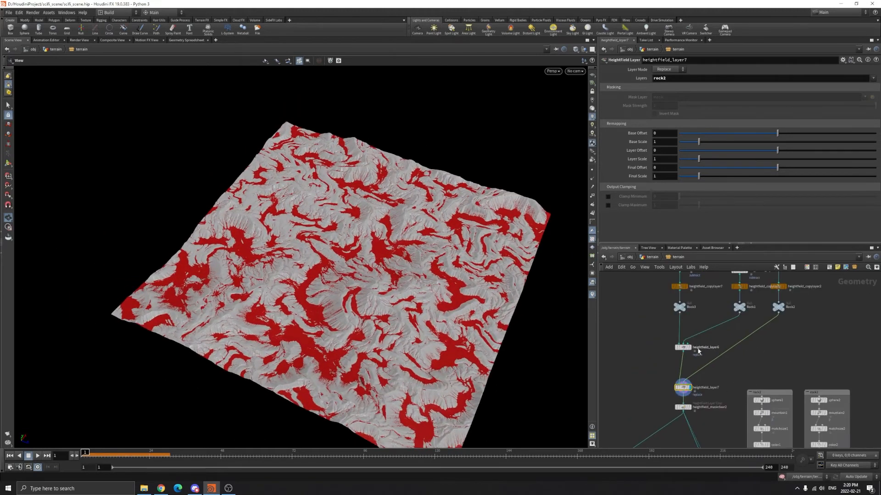
pyautogui.moveTo(475, 308); pyautogui.dragTo(435, 329)
pyautogui.scroll(5, 692, 358)
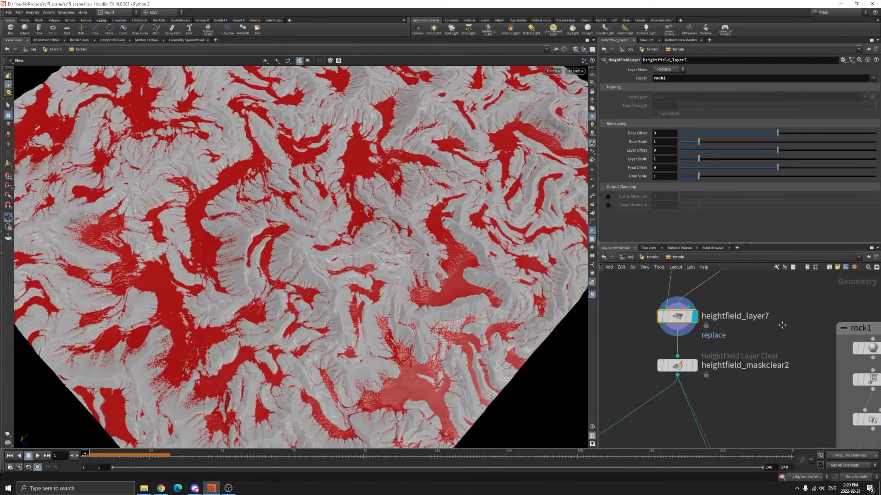
# - Display heightfield_maskclear2 and inspect the terrain with its mask layer cleared
pyautogui.moveTo(715, 370); pyautogui.dragTo(716, 372)
pyautogui.click(697, 345)
pyautogui.moveTo(425, 314); pyautogui.dragTo(424, 295, button='right')
pyautogui.moveTo(424, 295); pyautogui.dragTo(467, 298)
pyautogui.moveTo(651, 353); pyautogui.dragTo(740, 357, button='middle')
# - Add a new HeightField Visualize node beside heightfield_maskclear2
pyautogui.press('Tab')
pyautogui.write('hfvi')
pyautogui.press('Return')
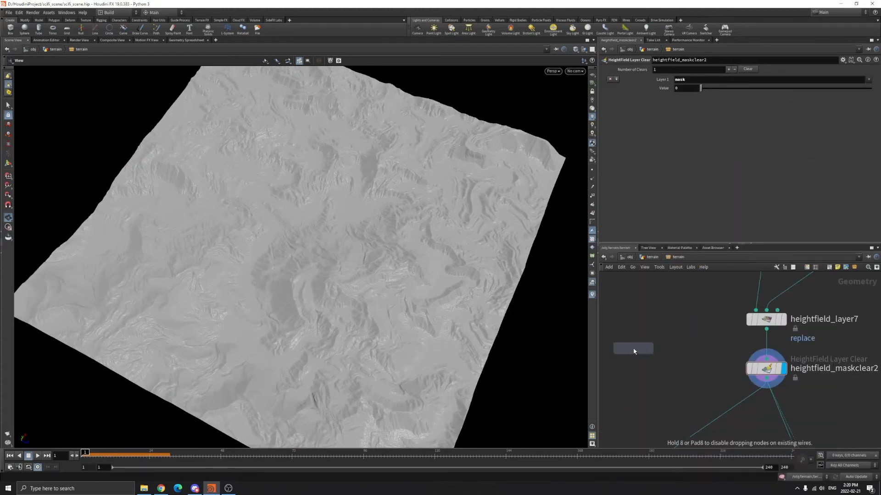
pyautogui.click(671, 358)
pyautogui.scroll(-2, 673, 358)
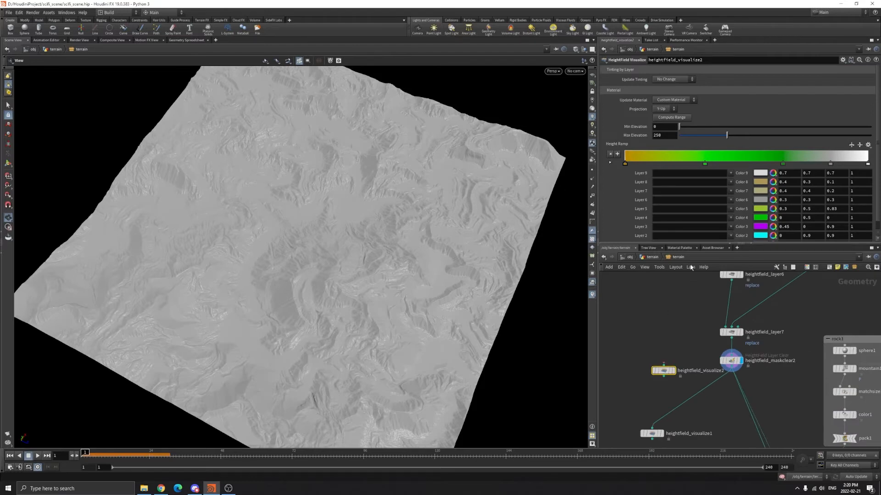
# - Remove the coloured and grey points from the new visualize node's height ramp, leaving it plain white
pyautogui.moveTo(625, 164); pyautogui.dragTo(693, 169)
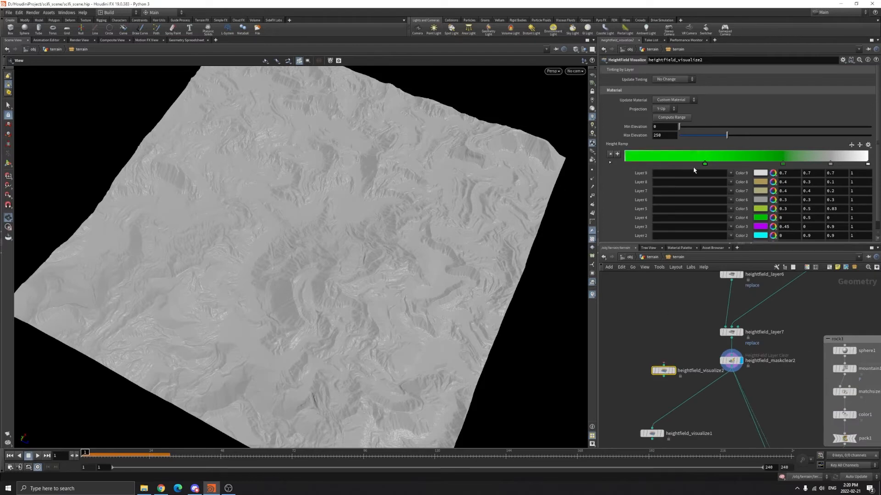
pyautogui.click(704, 163)
pyautogui.press('Delete')
pyautogui.click(783, 164)
pyautogui.press('Delete')
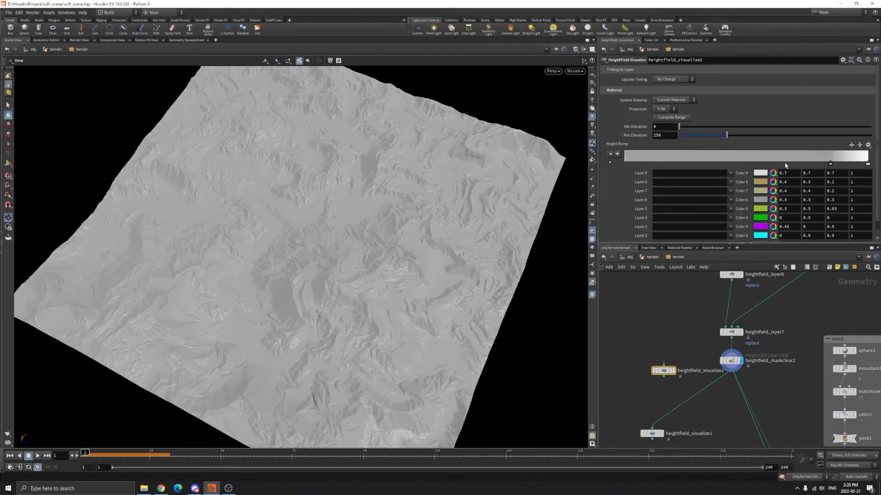
pyautogui.click(830, 164)
pyautogui.press('Delete')
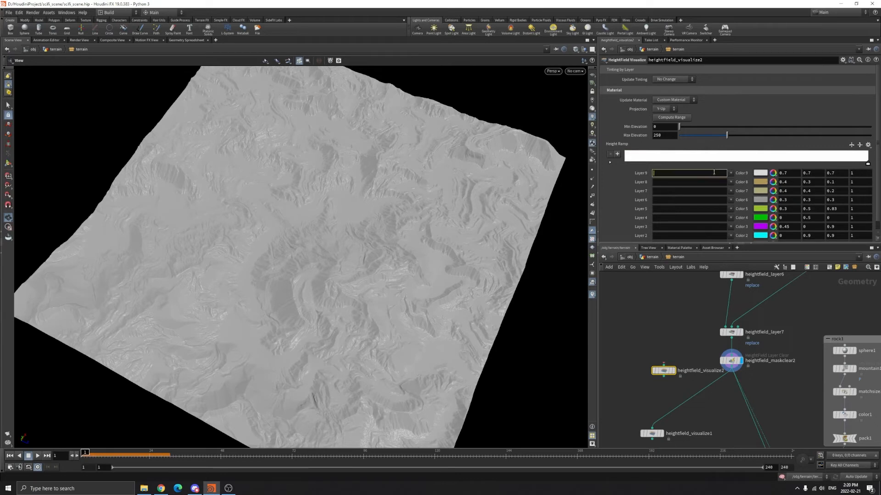
# - Set Layer 9 to rock1 and display heightfield_visualize2 with heightfield_maskclear2 as its input
pyautogui.press('Return')
pyautogui.click(674, 372)
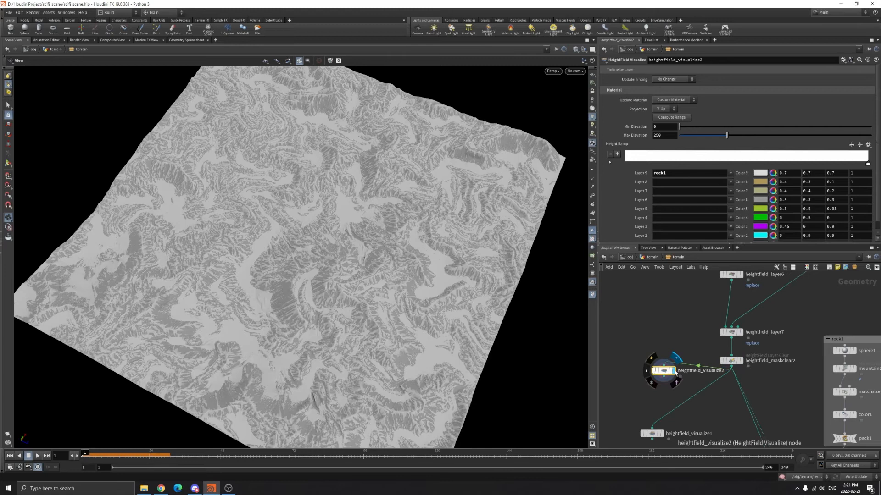
pyautogui.moveTo(431, 311); pyautogui.dragTo(458, 261)
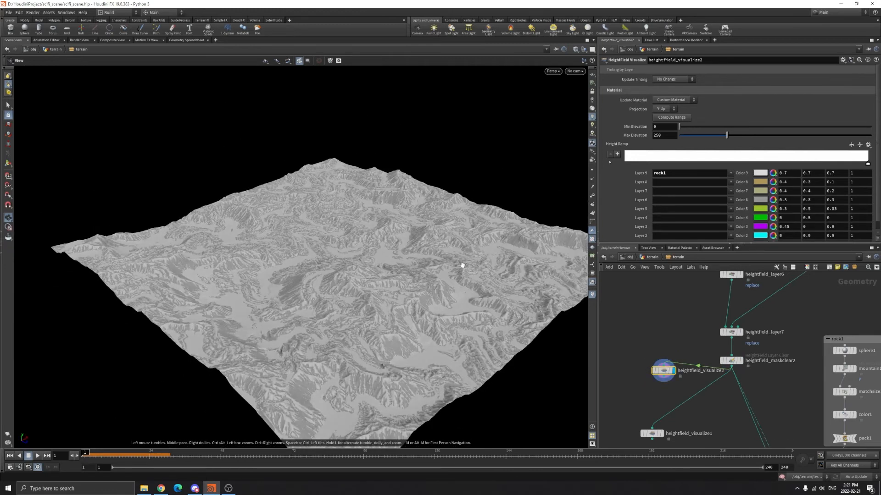
# - Set Layer 8 to rock2 and Layer 7 to rock3 in heightfield_visualize2
pyautogui.click(667, 182)
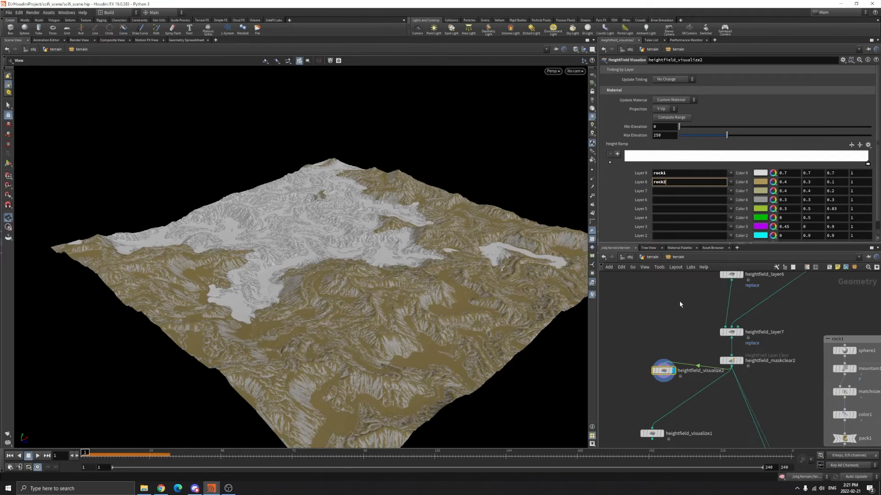
pyautogui.press('Return')
pyautogui.click(662, 192)
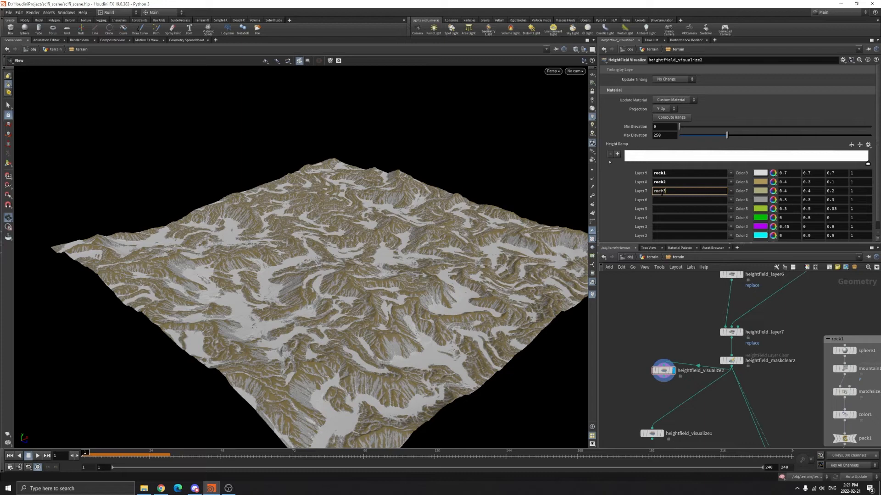
pyautogui.press('Return')
# - Examine how the rock1, rock2 and rock3 layers are distributed over the terrain's slopes and flat areas, up close and overall
pyautogui.scroll(6, 404, 332)
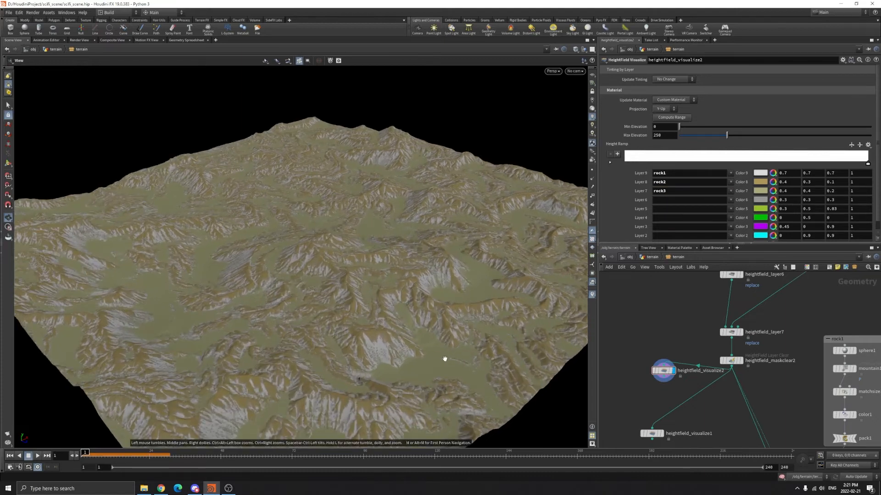
pyautogui.moveTo(443, 359); pyautogui.dragTo(513, 398)
pyautogui.moveTo(481, 333); pyautogui.dragTo(218, 376, button='right')
pyautogui.moveTo(300, 364); pyautogui.dragTo(389, 332, button='middle')
pyautogui.moveTo(389, 332); pyautogui.dragTo(252, 360)
pyautogui.moveTo(252, 360); pyautogui.dragTo(565, 308, button='right')
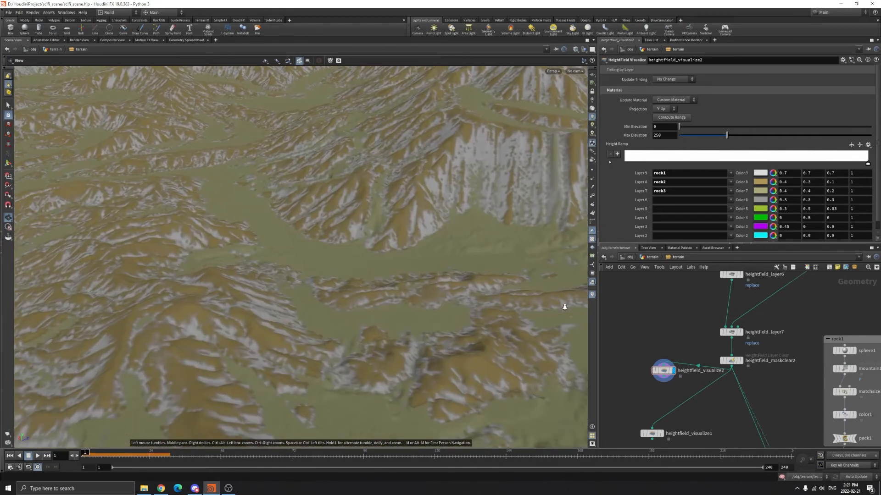
pyautogui.moveTo(374, 263); pyautogui.dragTo(362, 315, button='middle')
pyautogui.scroll(2, 362, 314)
pyautogui.moveTo(362, 314); pyautogui.dragTo(289, 319)
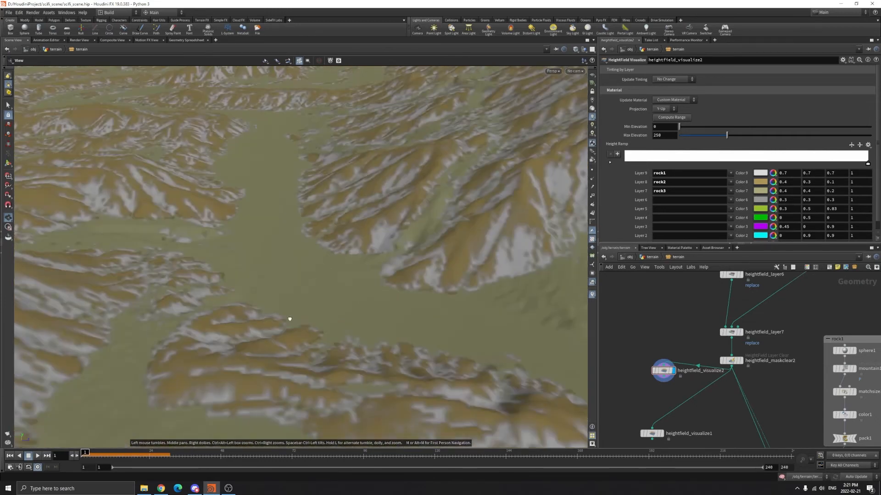
pyautogui.moveTo(289, 318); pyautogui.dragTo(321, 337, button='right')
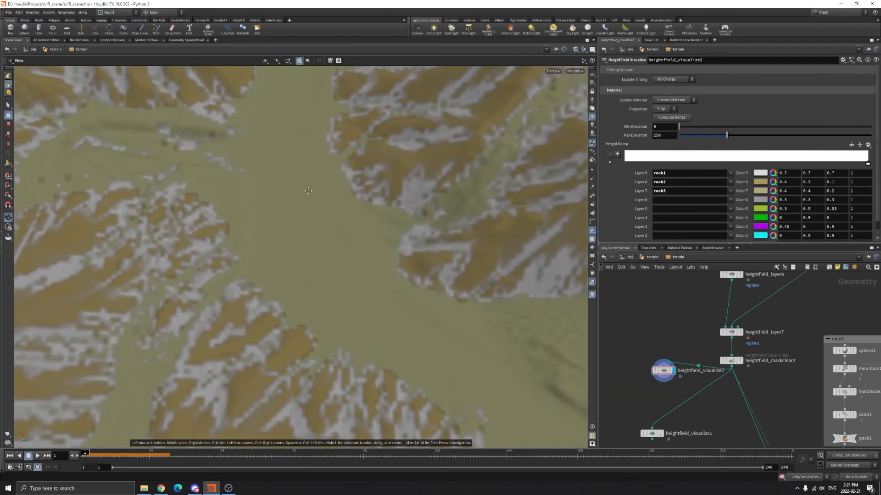
pyautogui.moveTo(308, 190); pyautogui.dragTo(340, 257, button='right')
pyautogui.moveTo(339, 257); pyautogui.dragTo(379, 234, button='middle')
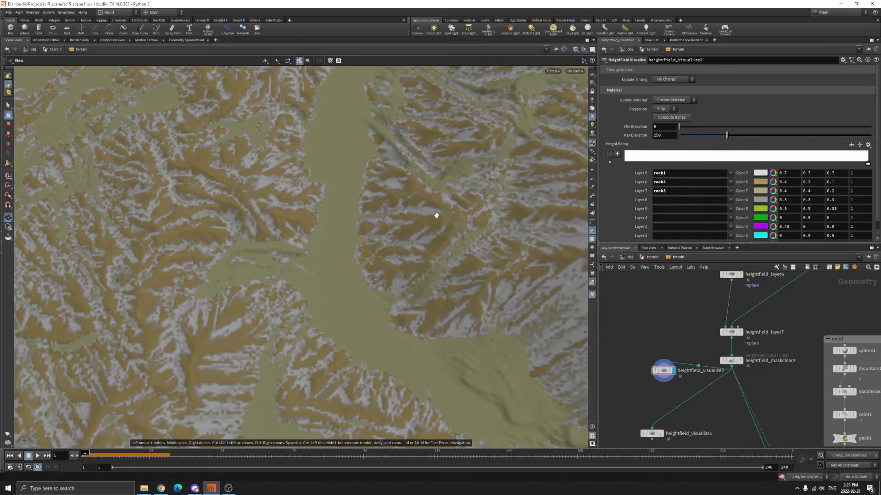
pyautogui.moveTo(408, 307); pyautogui.dragTo(485, 165)
pyautogui.moveTo(376, 289)
pyautogui.mouseDown(button='middle')
pyautogui.moveTo(378, 263)
pyautogui.moveTo(381, 276)
pyautogui.mouseUp(button='middle')
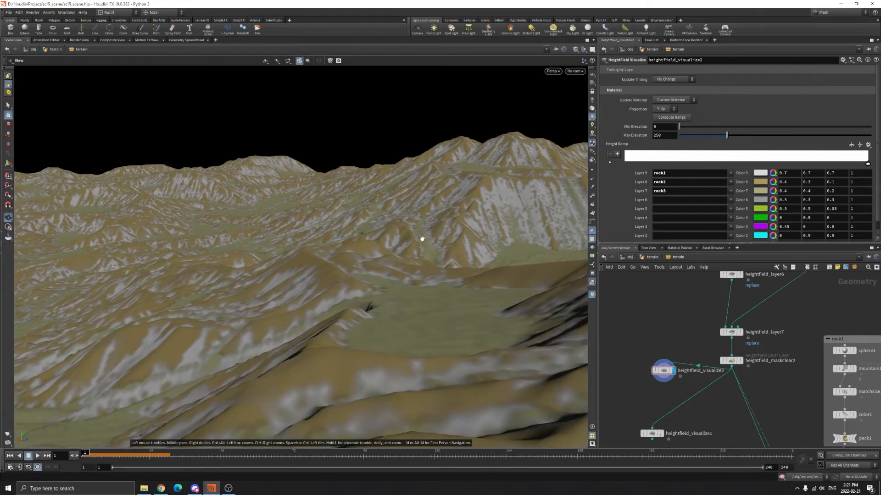
pyautogui.moveTo(341, 263); pyautogui.dragTo(365, 358)
pyautogui.moveTo(366, 358); pyautogui.dragTo(668, 342, button='right')
pyautogui.moveTo(787, 398); pyautogui.dragTo(765, 333, button='middle')
pyautogui.moveTo(415, 265); pyautogui.dragTo(409, 281, button='right')
pyautogui.moveTo(433, 289); pyautogui.dragTo(435, 295, button='middle')
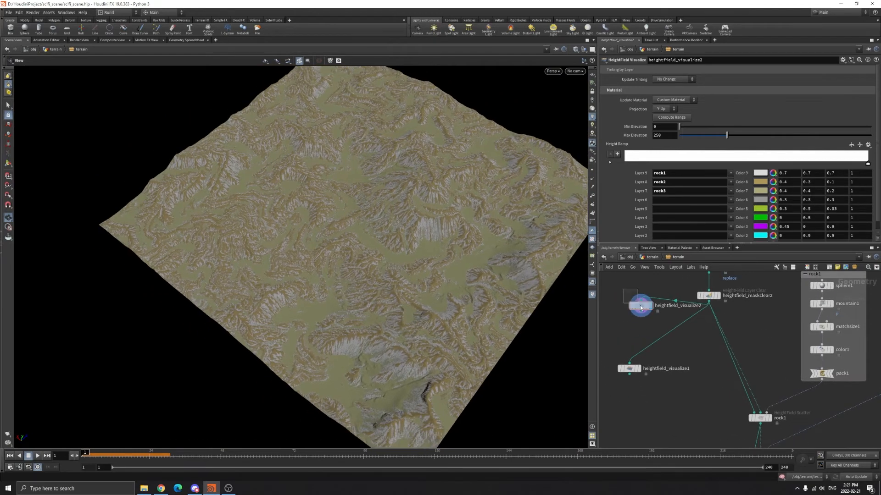
# - Delete the temporary heightfield_visualize2 node attached to heightfield_maskclear2
pyautogui.click(629, 368)
pyautogui.moveTo(630, 299); pyautogui.dragTo(653, 328)
pyautogui.press('Delete')
# - Trace how the rock1 and rock2 geometry groups connect to the HeightField Scatter nodes below heightfield_maskclear2
pyautogui.moveTo(715, 384); pyautogui.dragTo(697, 355, button='middle')
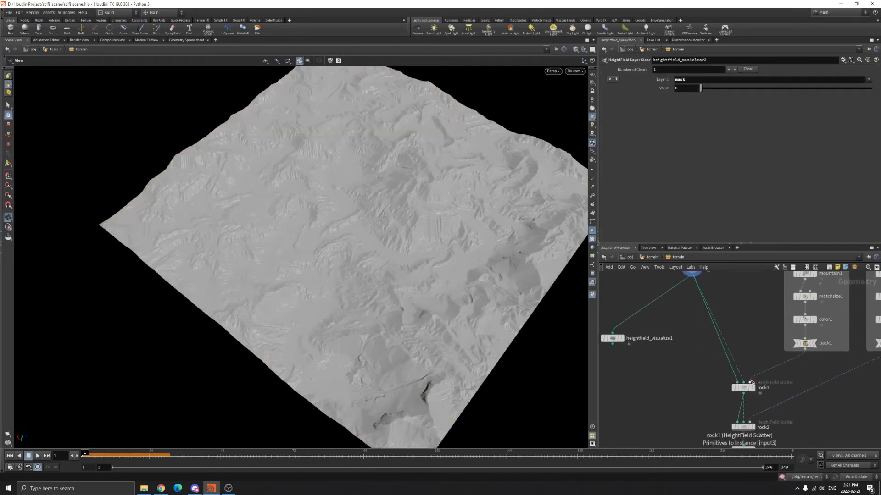
pyautogui.scroll(-5, 758, 368)
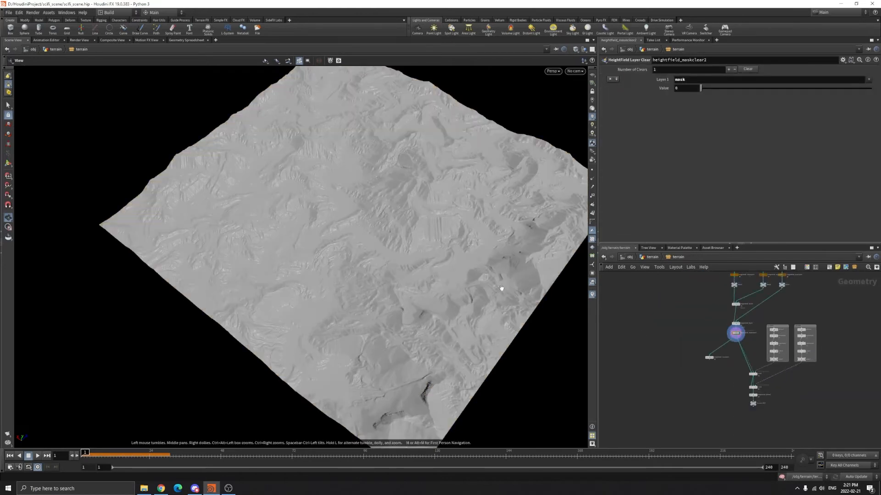
pyautogui.scroll(4, 501, 291)
pyautogui.scroll(6, 794, 357)
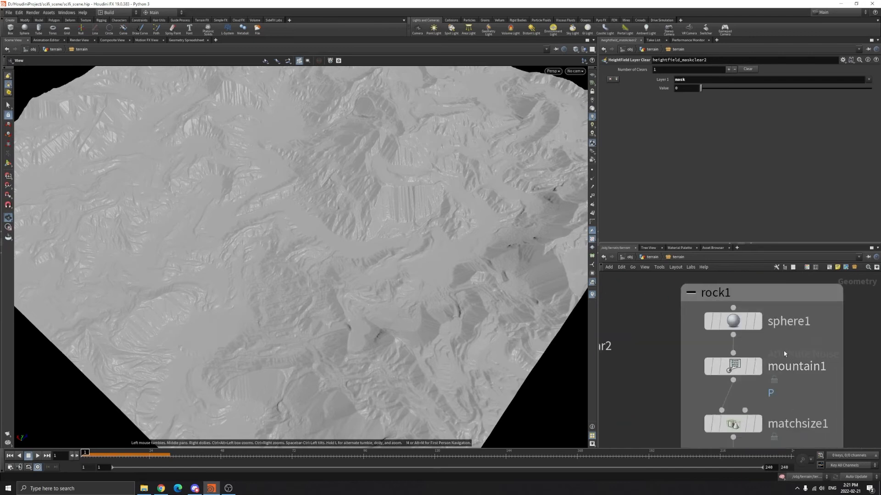
pyautogui.scroll(-8, 793, 357)
pyautogui.scroll(3, 770, 386)
pyautogui.moveTo(770, 385); pyautogui.dragTo(633, 367)
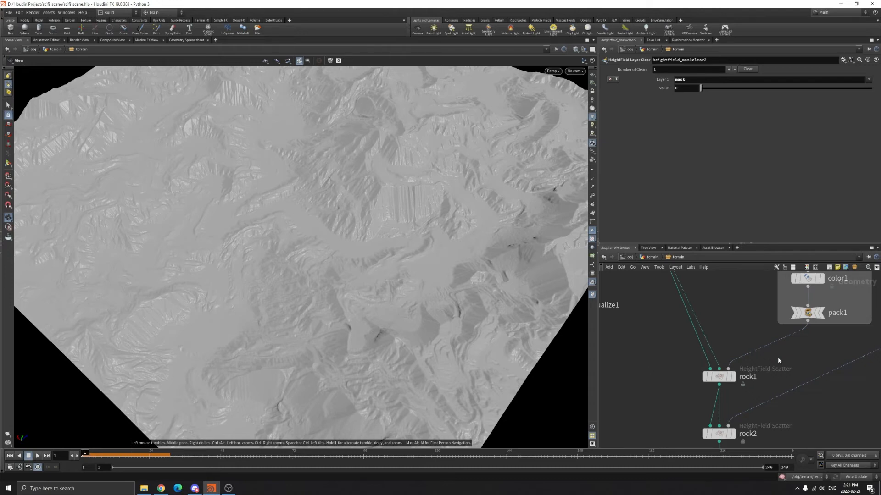
pyautogui.scroll(-5, 777, 357)
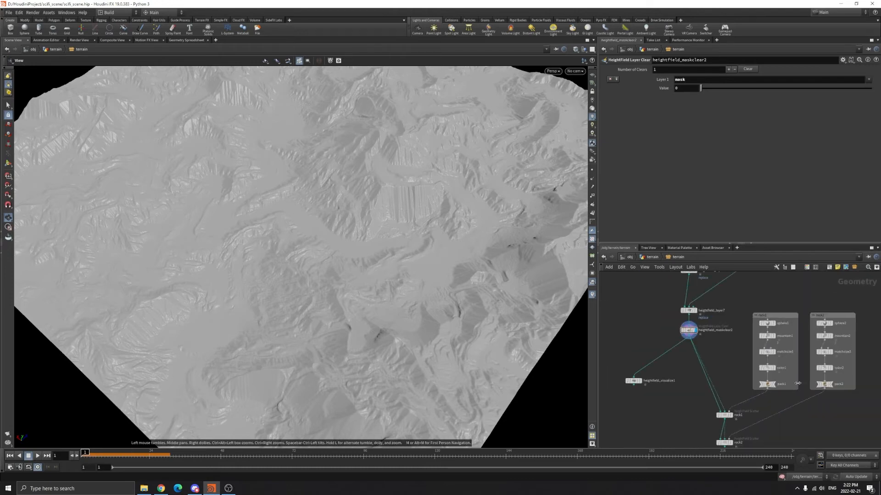
pyautogui.scroll(4, 798, 384)
# - Display sphere1 in the rock1 group, frame it in the viewport and inspect its shape and settings
pyautogui.click(739, 304)
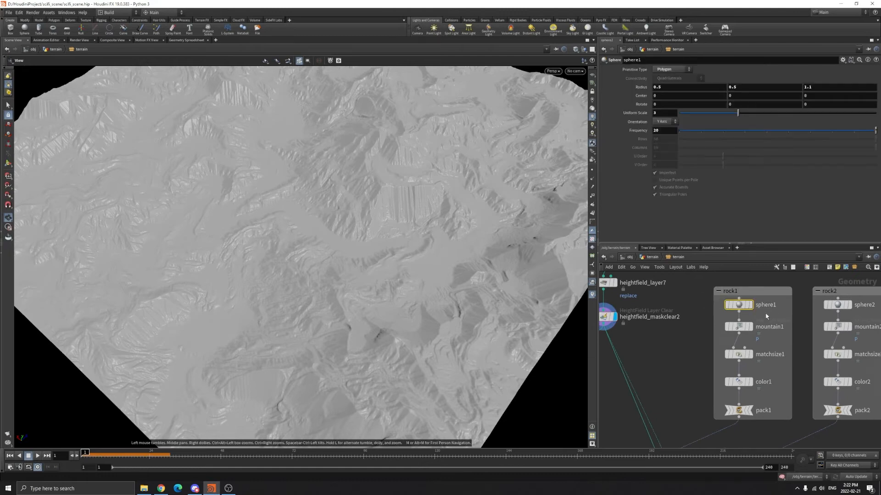
pyautogui.click(750, 305)
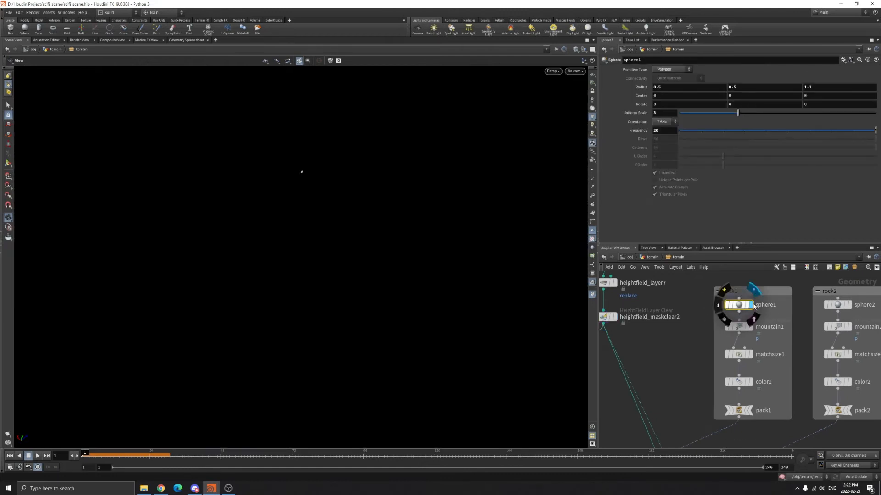
pyautogui.press('f')
pyautogui.moveTo(315, 199); pyautogui.dragTo(355, 246)
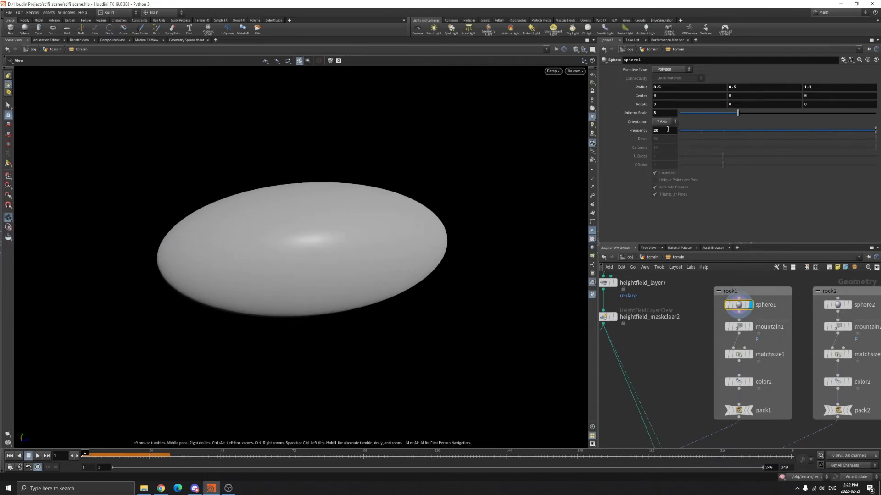
# - Check the sphere1 mesh in wireframe, return to smooth shading and reframe the sphere in the viewport
pyautogui.press('w')
pyautogui.press('w')
pyautogui.moveTo(444, 228); pyautogui.dragTo(508, 263, button='middle')
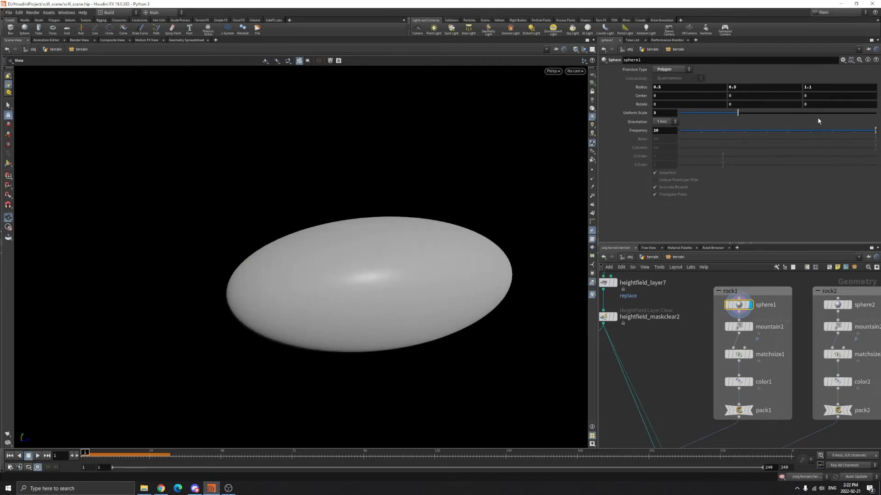
# - Display mountain1 and matchsize1 in the rock1 group, turning on the reference grid to inspect how the rock sits on the ground
pyautogui.click(752, 326)
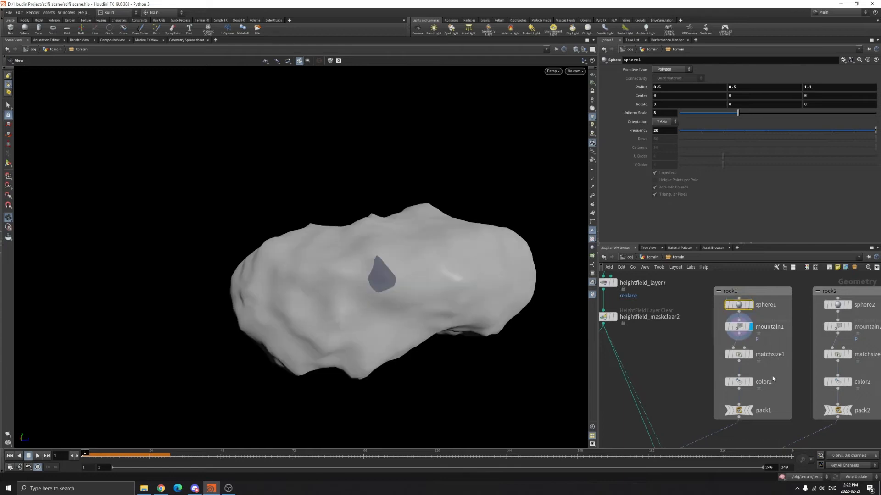
pyautogui.click(750, 355)
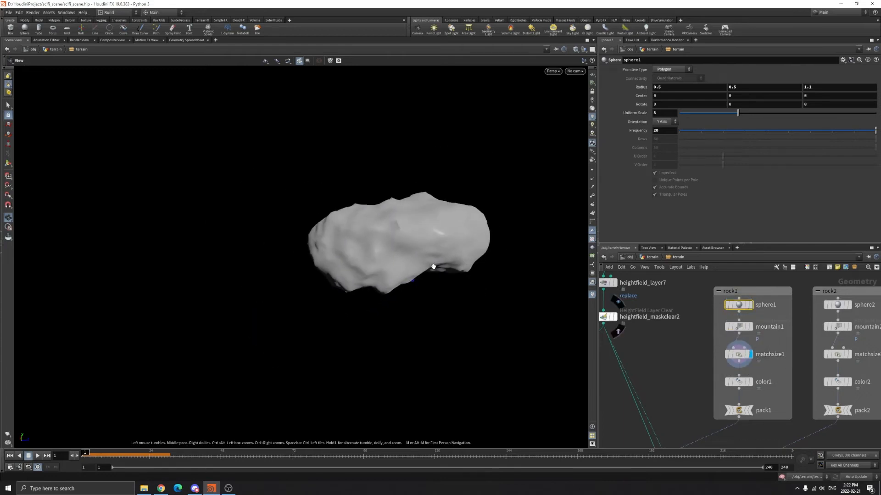
pyautogui.click(592, 75)
pyautogui.moveTo(374, 241); pyautogui.dragTo(378, 263, button='right')
pyautogui.moveTo(379, 262); pyautogui.dragTo(438, 246)
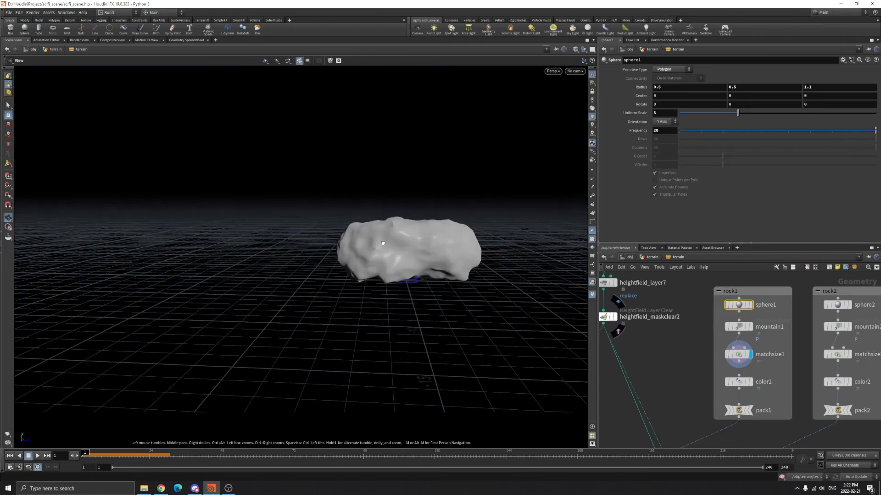
# - Display color1 and pack1 in the rock1 group and inspect their settings
pyautogui.scroll(-2, 760, 389)
pyautogui.click(740, 363)
pyautogui.click(749, 363)
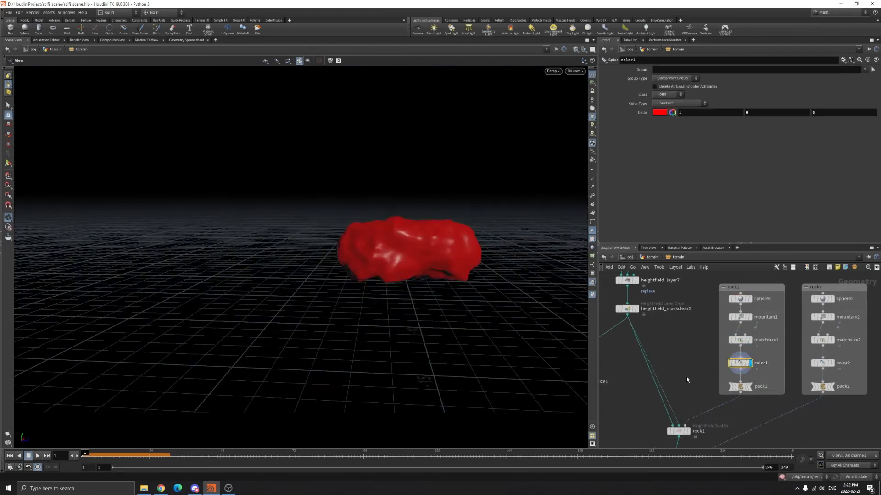
pyautogui.click(740, 386)
pyautogui.click(749, 387)
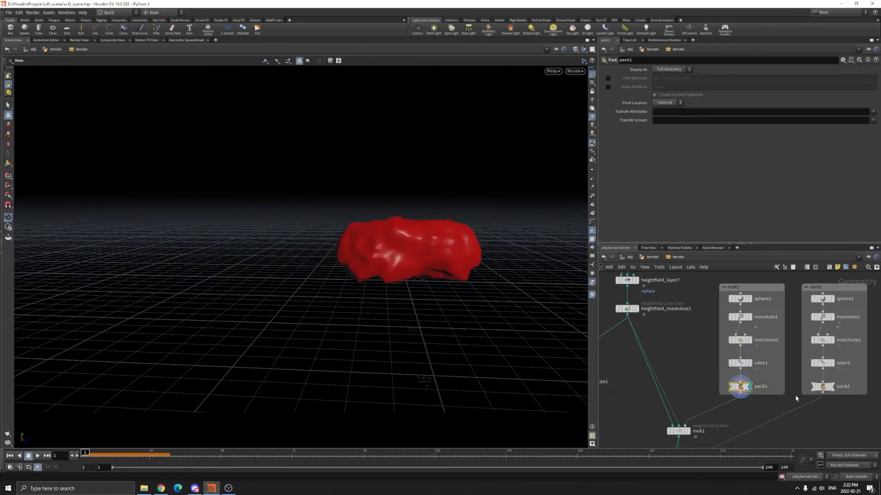
# - Display each node of the rock2 group in turn, from sphere2 through mountain2, matchsize2 and color2 to pack2
pyautogui.scroll(1, 810, 349)
pyautogui.moveTo(810, 349); pyautogui.dragTo(729, 352, button='middle')
pyautogui.click(759, 275)
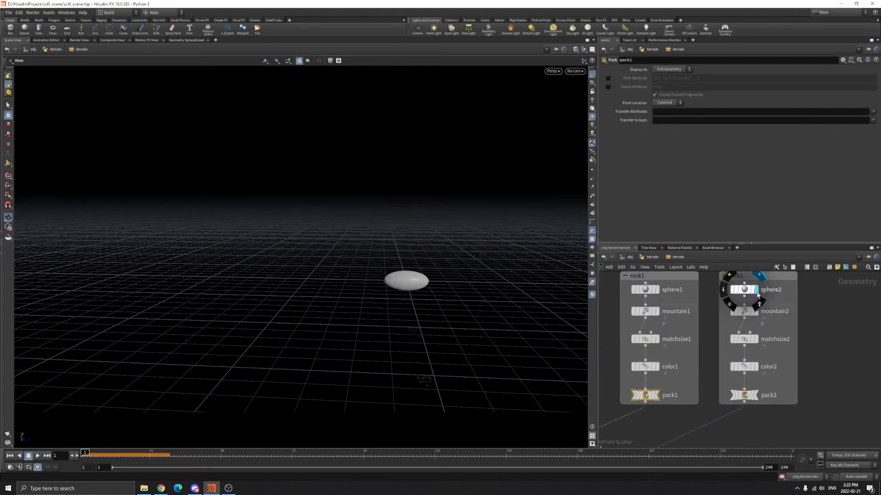
pyautogui.click(759, 298)
pyautogui.click(759, 325)
pyautogui.click(759, 352)
pyautogui.click(759, 380)
# - Display the rock1 HeightField Scatter node and frame the terrain to inspect the scattered rocks
pyautogui.scroll(-4, 799, 408)
pyautogui.moveTo(778, 418); pyautogui.dragTo(797, 373, button='middle')
pyautogui.scroll(3, 734, 368)
pyautogui.scroll(3, 736, 370)
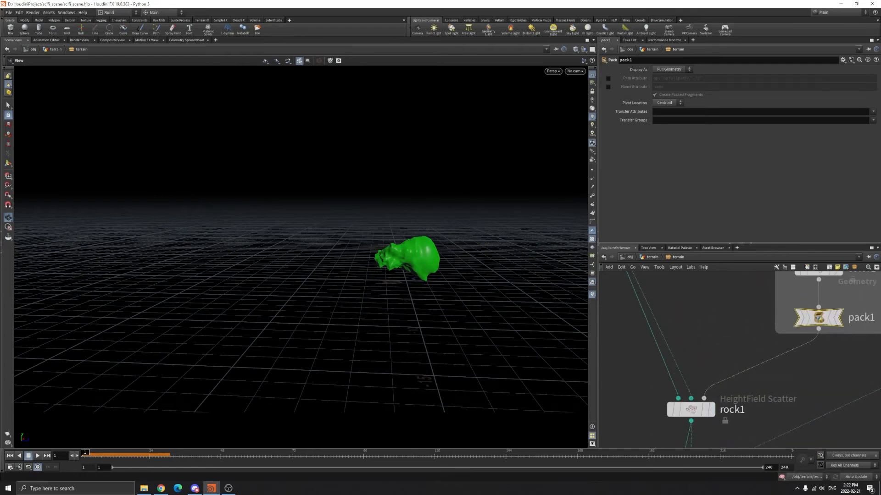
pyautogui.scroll(-3, 810, 342)
pyautogui.scroll(3, 738, 385)
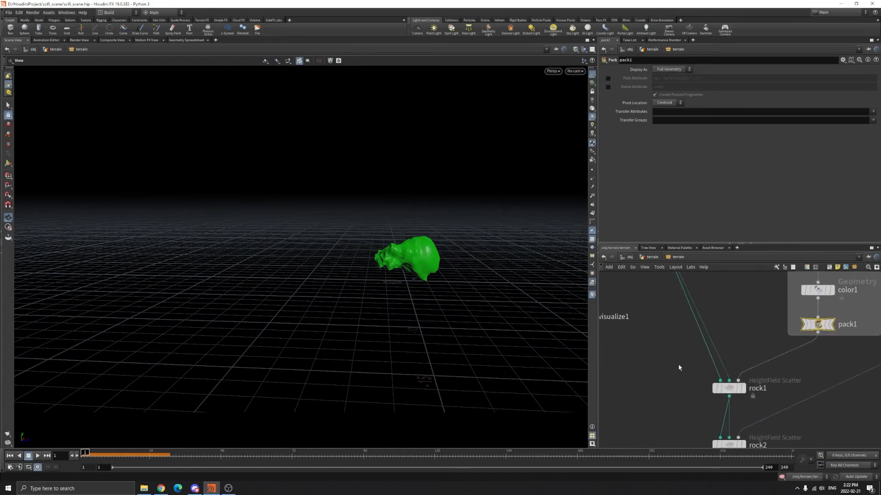
pyautogui.click(741, 389)
pyautogui.click(743, 389)
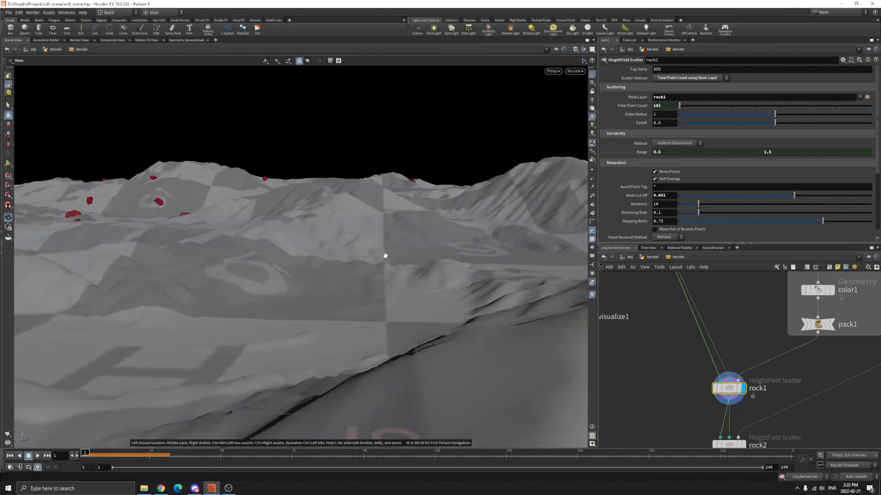
pyautogui.press('f')
pyautogui.moveTo(316, 350); pyautogui.dragTo(338, 306, button='middle')
pyautogui.moveTo(338, 306); pyautogui.dragTo(326, 340, button='right')
pyautogui.moveTo(326, 340); pyautogui.dragTo(418, 331)
pyautogui.moveTo(295, 290); pyautogui.dragTo(297, 257, button='right')
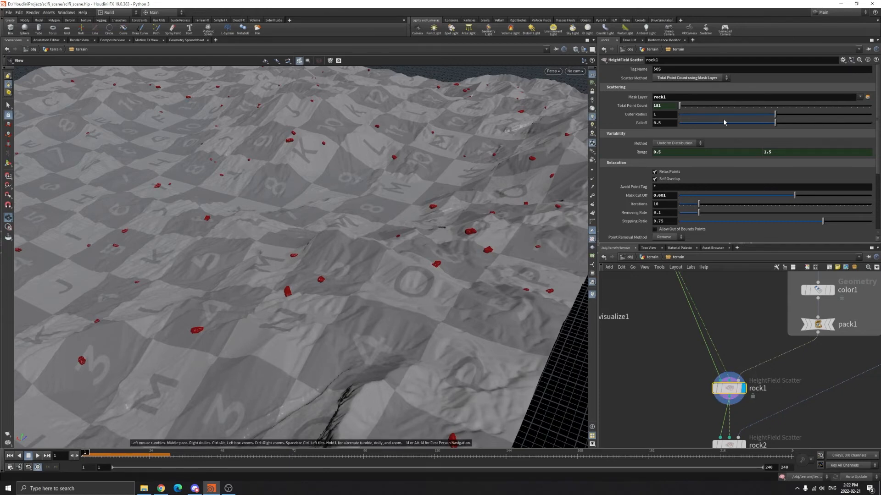
# - Examine how the rock1 scatter's Tag Name relates to its node name, and review the rocks across the terrain
pyautogui.click(660, 69)
pyautogui.doubleClick(759, 388)
pyautogui.moveTo(771, 389); pyautogui.dragTo(745, 391)
pyautogui.click(701, 344)
pyautogui.doubleClick(759, 388)
pyautogui.moveTo(769, 389); pyautogui.dragTo(738, 391)
pyautogui.click(806, 369)
pyautogui.scroll(-4, 800, 360)
pyautogui.scroll(5, 800, 359)
pyautogui.moveTo(373, 277); pyautogui.dragTo(524, 222)
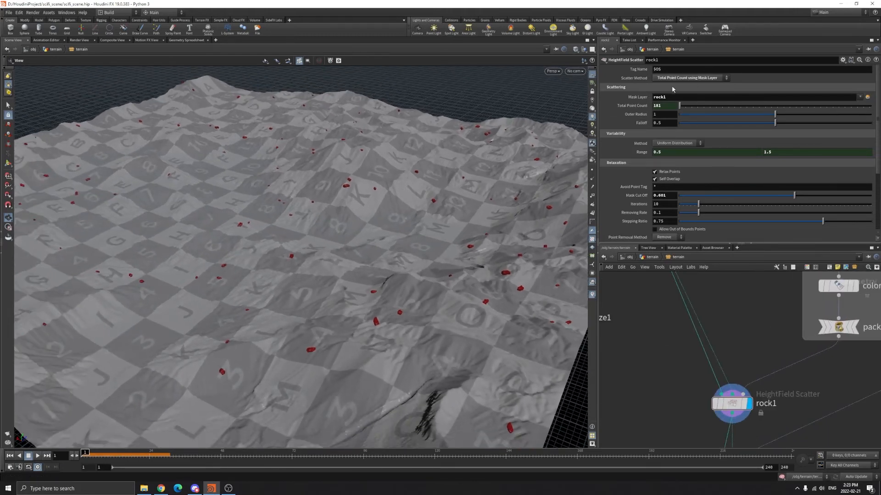
# - Try a Total Point Count of 9516 and a larger Outer Radius on the rock1 scatter, undoing each change
pyautogui.moveTo(680, 107); pyautogui.dragTo(698, 109)
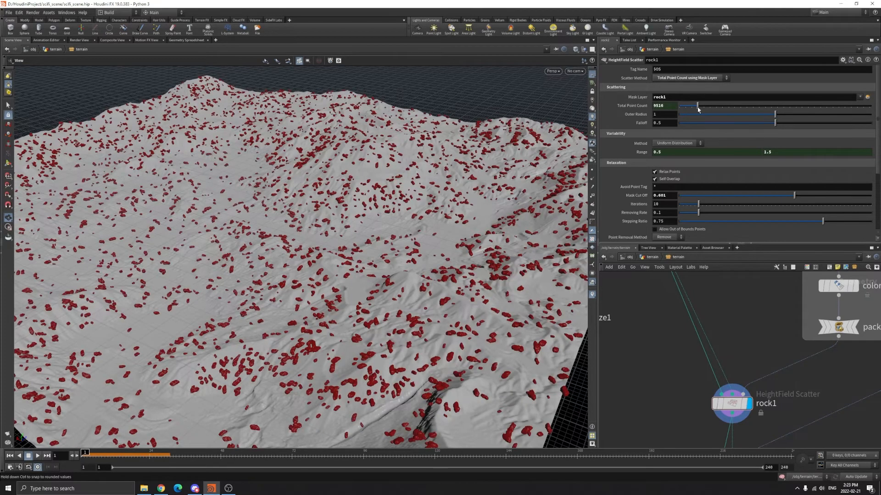
pyautogui.hotkey('ctrl', 'z')
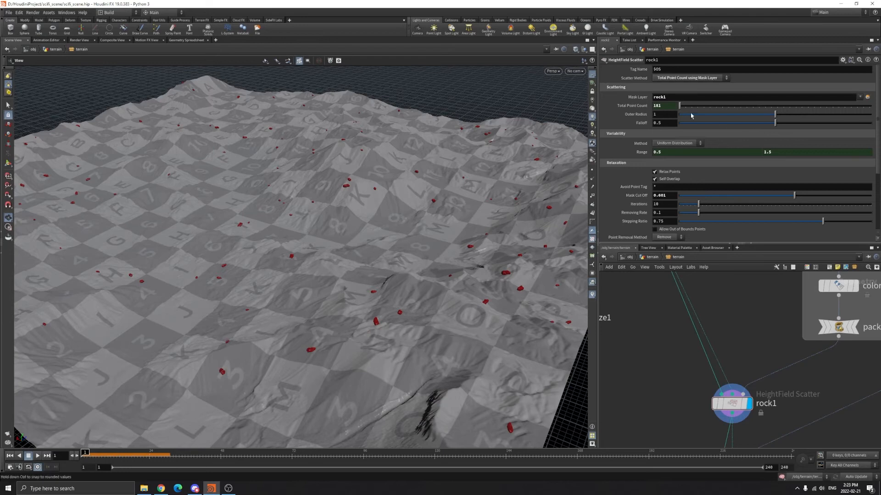
pyautogui.moveTo(781, 116); pyautogui.dragTo(819, 117)
pyautogui.hotkey('ctrl', 'z')
# - Try a higher Randomize Up on the rock1 scatter, undo it, and check the Global Seed setting
pyautogui.scroll(-5, 657, 195)
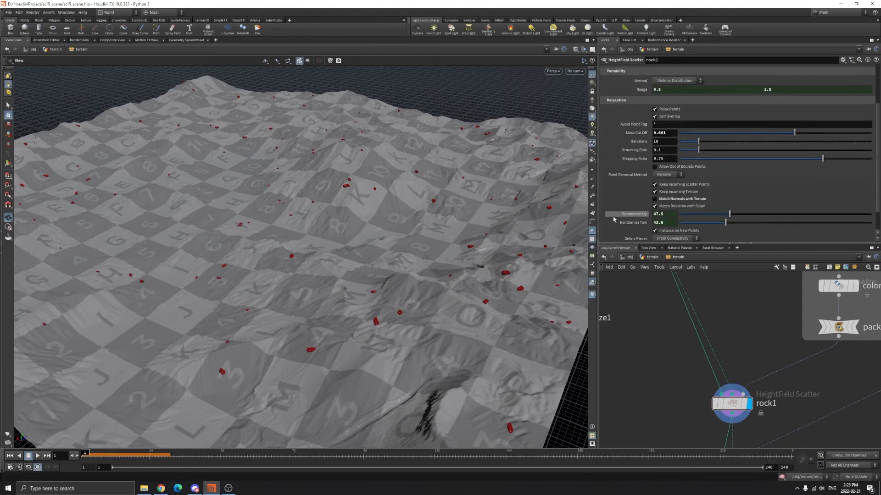
pyautogui.moveTo(729, 187); pyautogui.dragTo(870, 205)
pyautogui.hotkey('ctrl', 'z')
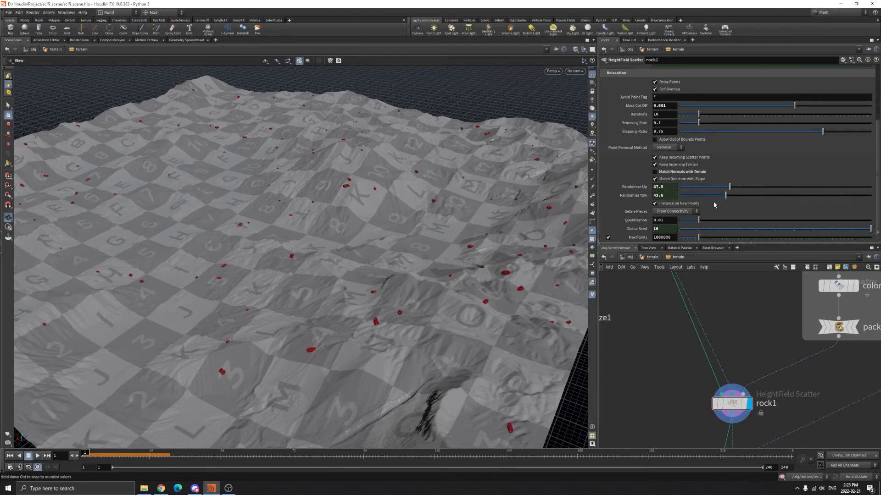
pyautogui.moveTo(870, 230)
pyautogui.mouseDown()
pyautogui.moveTo(736, 230)
pyautogui.moveTo(871, 230)
pyautogui.mouseUp()
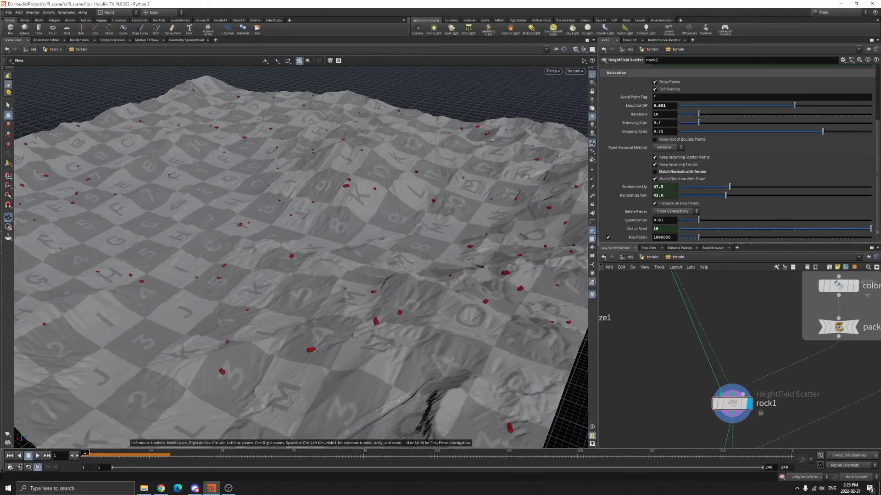
# - Open the settings of the rock2 HeightField Scatter node below rock1
pyautogui.scroll(-4, 777, 374)
pyautogui.moveTo(776, 376); pyautogui.dragTo(713, 339, button='middle')
pyautogui.scroll(2, 715, 344)
pyautogui.click(687, 393)
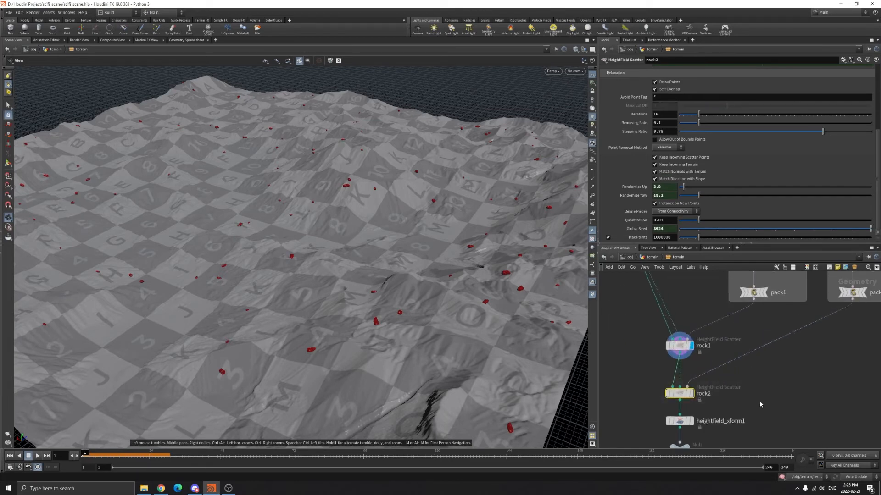
pyautogui.scroll(6, 625, 170)
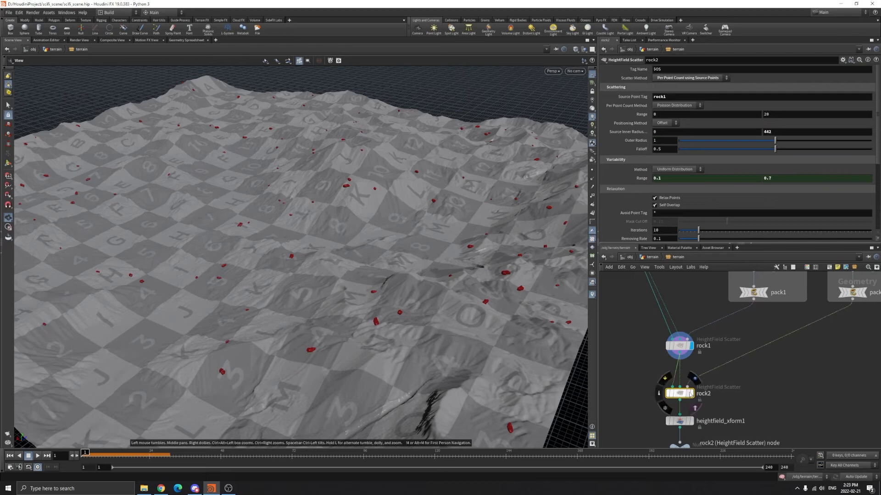
# - Display the rock2 scatter and compare its source point, variability, relaxation and randomization settings with those of rock1
pyautogui.moveTo(632, 322); pyautogui.dragTo(720, 352)
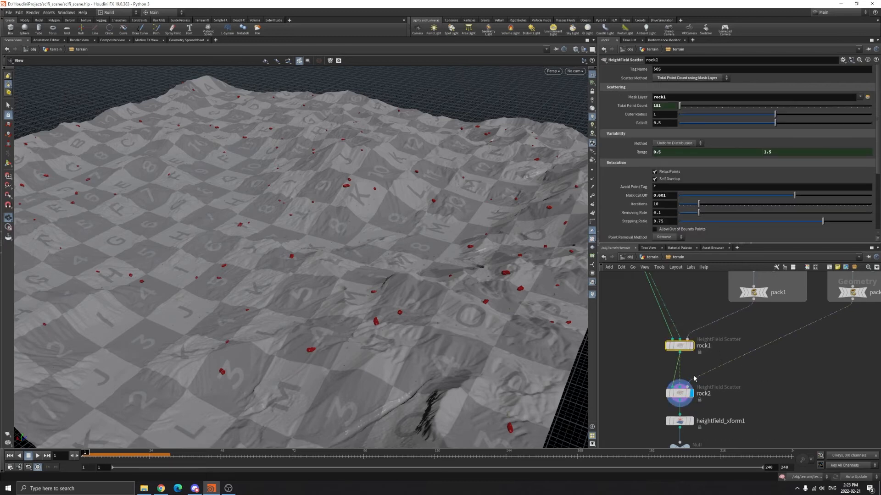
pyautogui.click(682, 393)
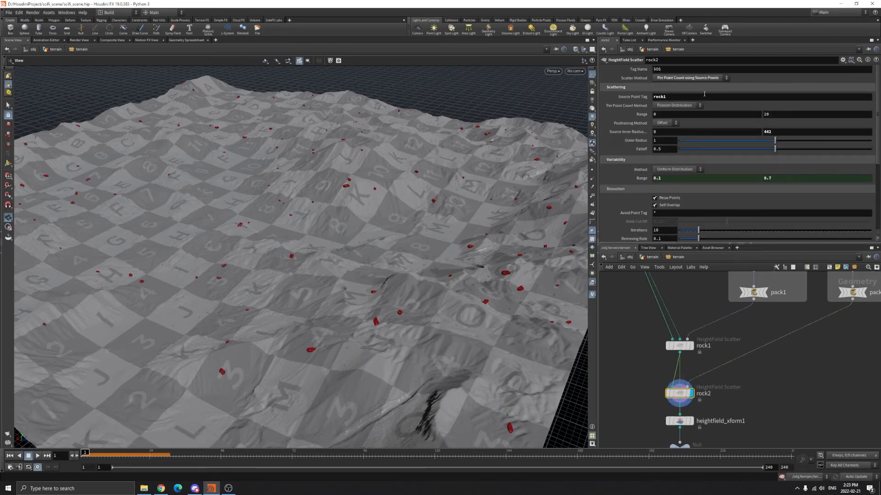
pyautogui.moveTo(628, 374); pyautogui.dragTo(719, 403)
pyautogui.scroll(-3, 633, 123)
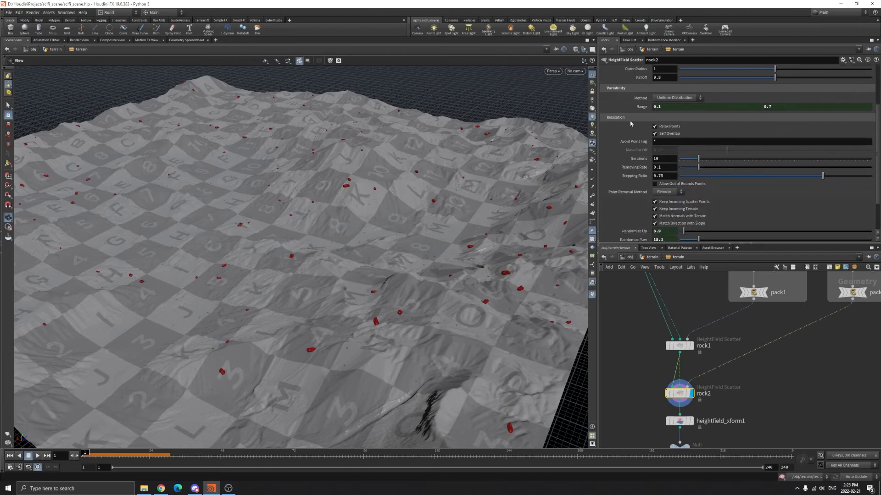
pyautogui.scroll(-2, 689, 165)
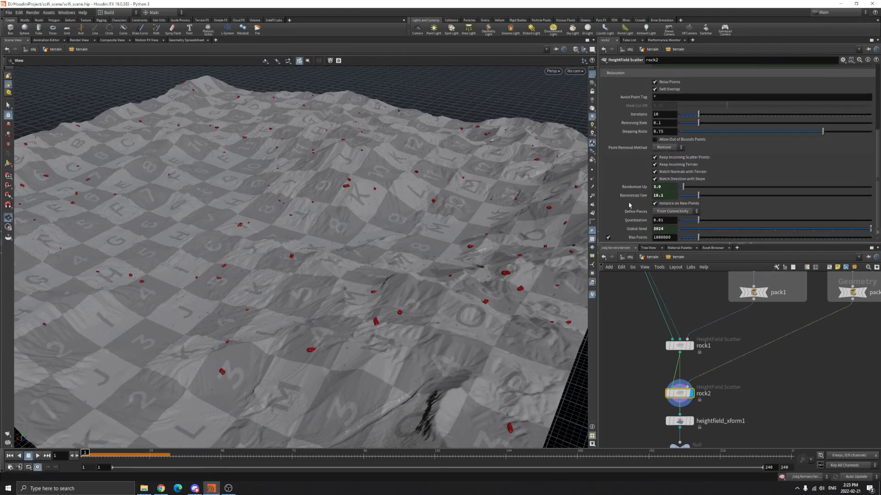
pyautogui.scroll(5, 608, 201)
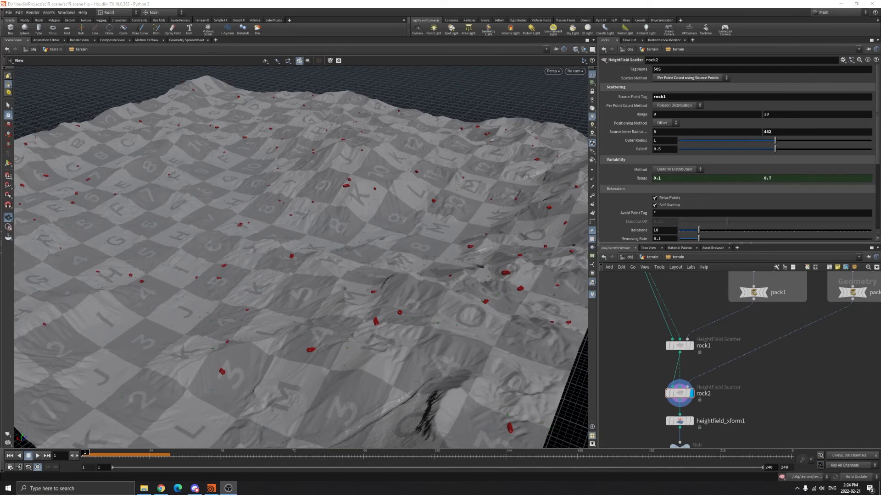
# - Select the rock1 scatter again and examine its Scatter Method and mask layer settings
pyautogui.click(635, 330)
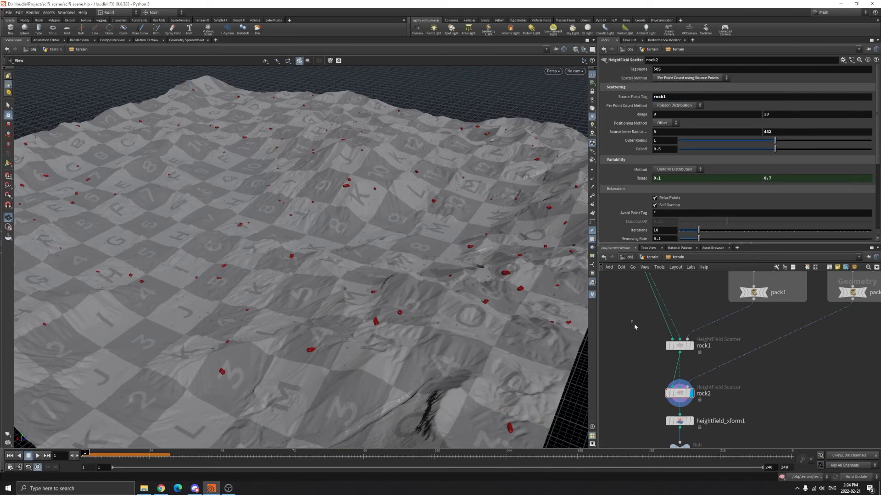
pyautogui.click(679, 346)
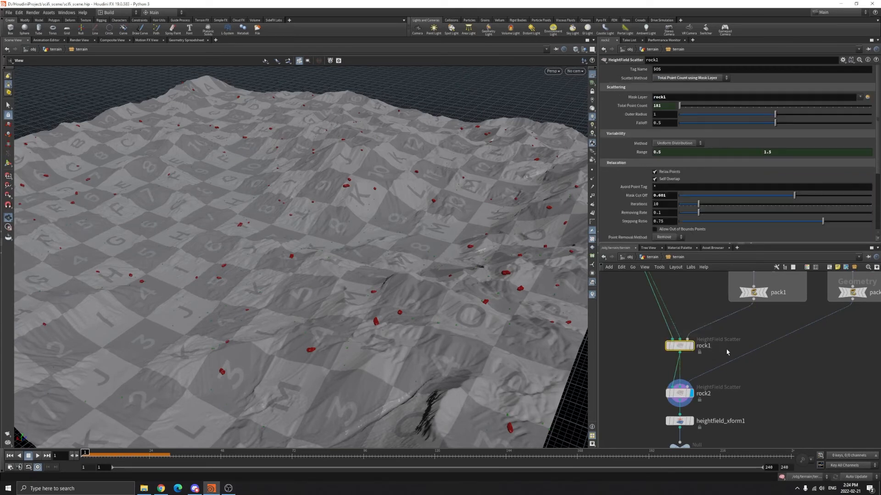
pyautogui.click(674, 80)
pyautogui.click(673, 81)
pyautogui.click(674, 81)
pyautogui.click(674, 81)
# - Clear Layer 8 and Layer 7 in heightfield_visualize1, keeping only rock1 in Layer 9
pyautogui.scroll(-4, 693, 347)
pyautogui.scroll(4, 668, 349)
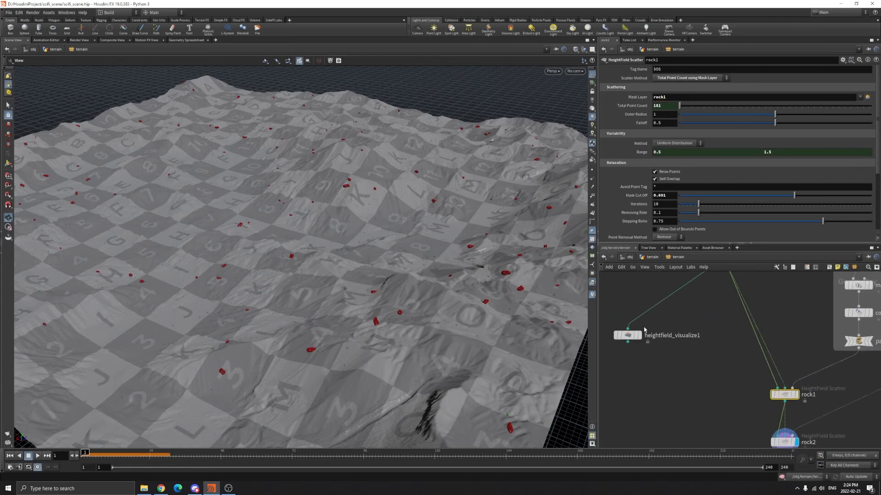
pyautogui.click(627, 335)
pyautogui.moveTo(667, 183); pyautogui.dragTo(651, 197)
pyautogui.press('BackSpace')
pyautogui.press('BackSpace')
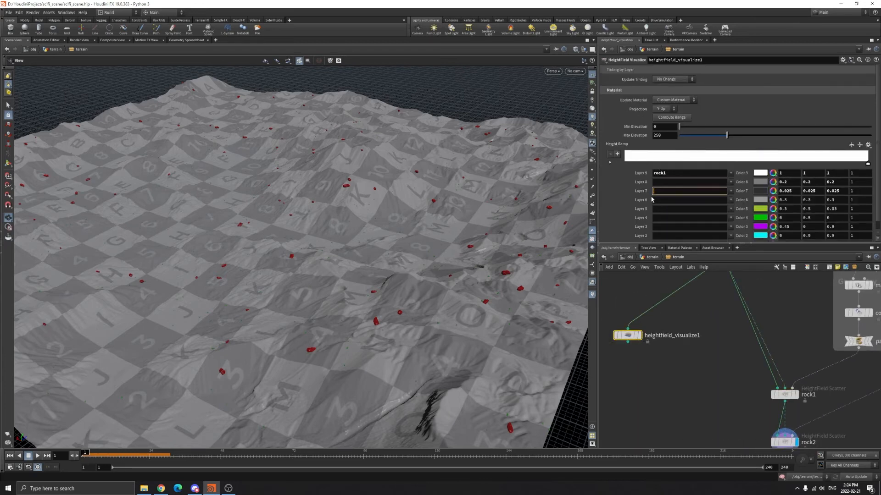
# - Set the rock1 layer's colour to red (1, 0, 0) in heightfield_visualize1 and display that node to inspect the mask up close
pyautogui.click(759, 173)
pyautogui.click(739, 123)
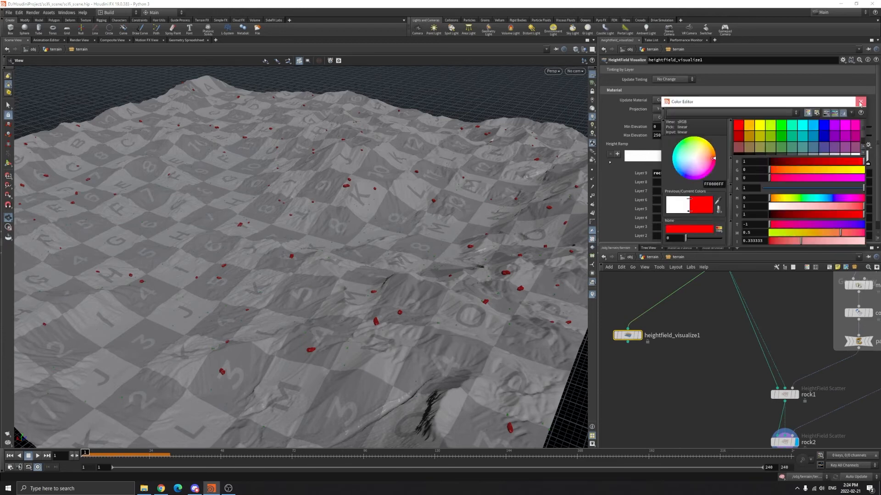
pyautogui.click(641, 339)
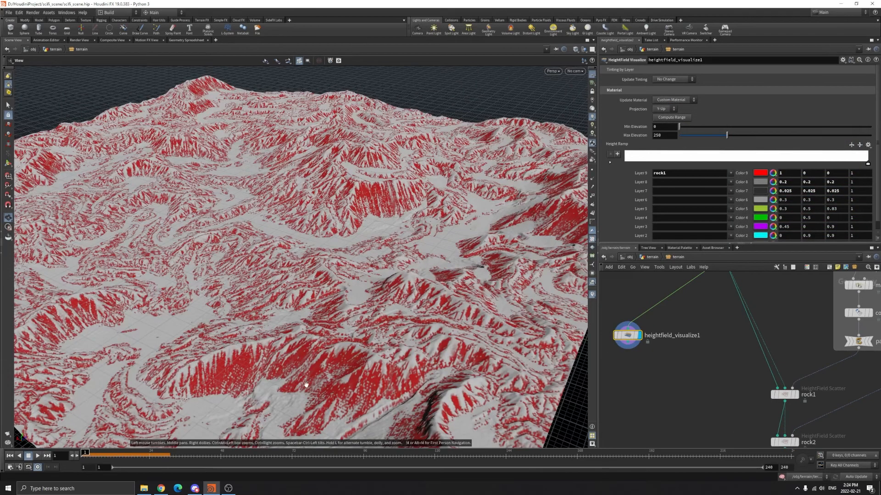
pyautogui.scroll(2, 397, 308)
pyautogui.scroll(10, 397, 307)
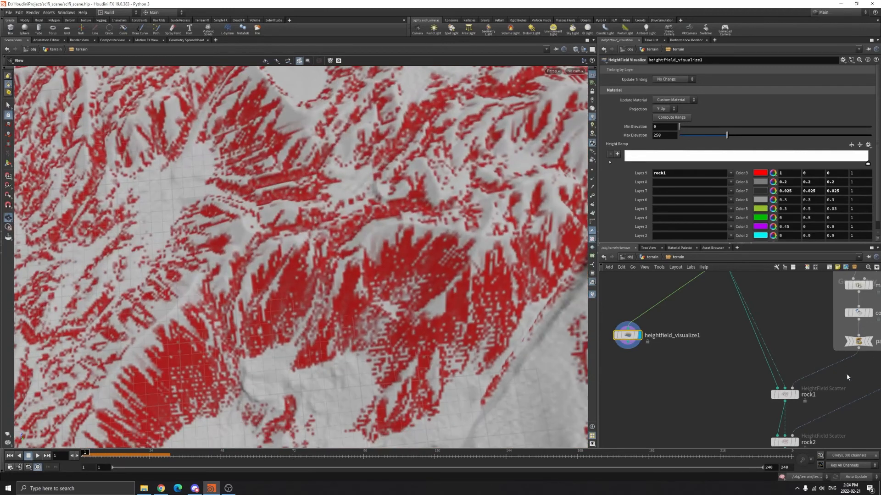
# - Display the rock1 scatter again and examine where its rocks land relative to the rock1 mask, up close and overall
pyautogui.click(796, 395)
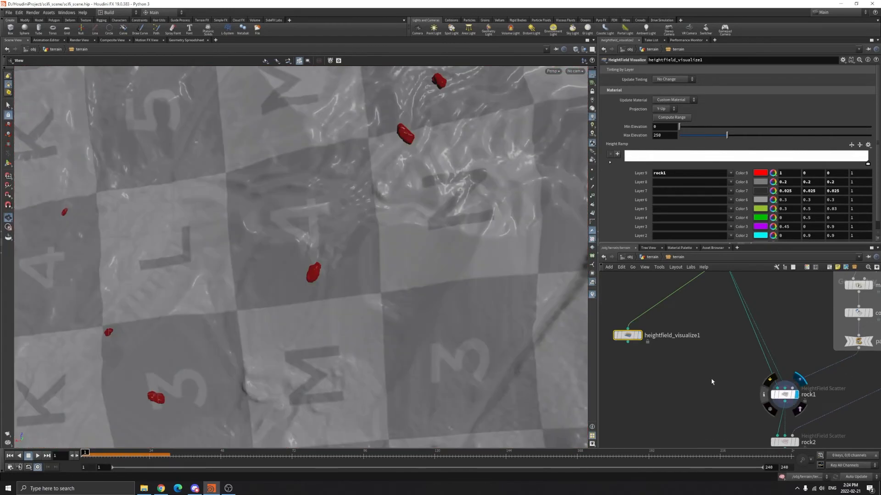
pyautogui.scroll(-4, 359, 270)
pyautogui.moveTo(369, 274); pyautogui.dragTo(310, 204)
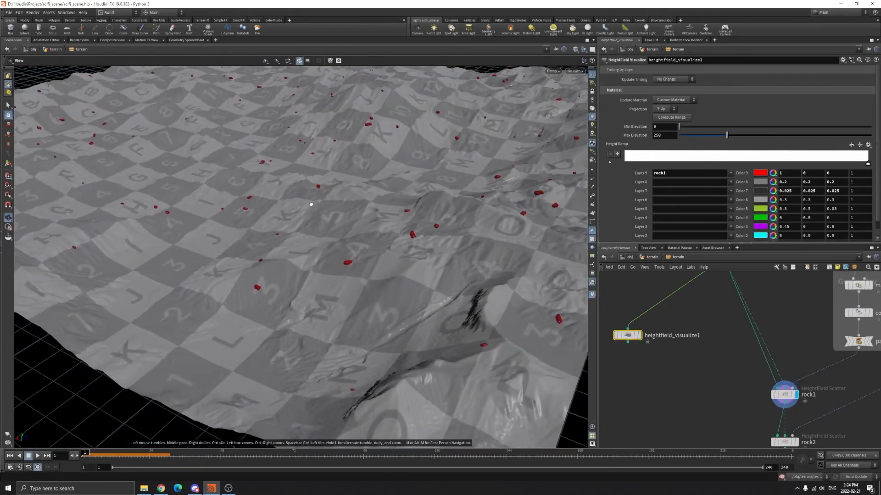
pyautogui.moveTo(354, 203); pyautogui.dragTo(347, 262, button='middle')
pyautogui.scroll(-3, 347, 262)
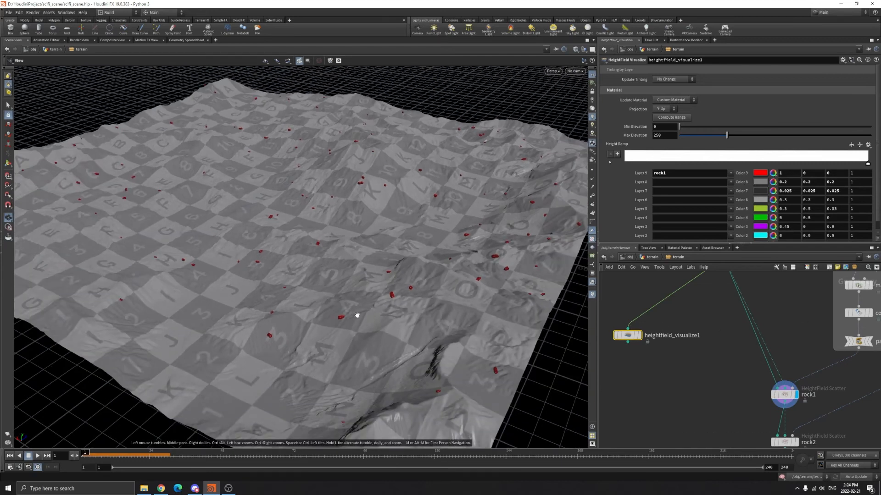
pyautogui.middleClick(779, 394)
pyautogui.click(782, 394)
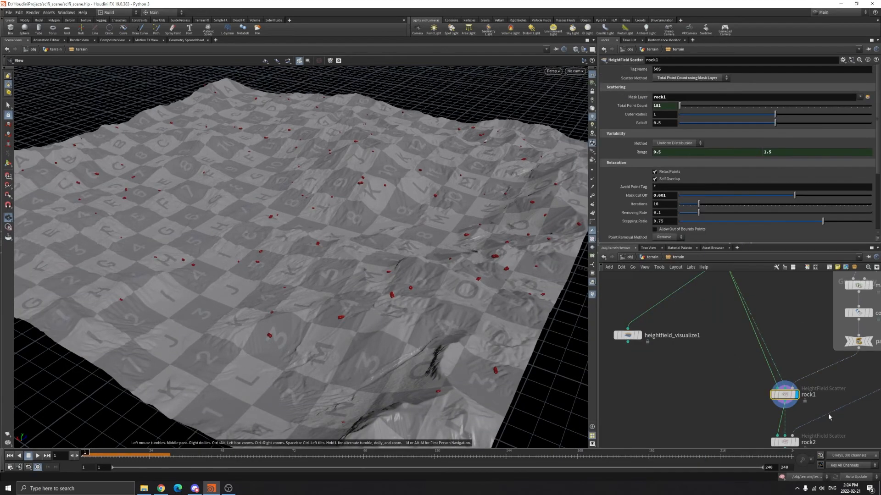
# - Select the rock2 scatter and examine its Source Point Tag, comparing it with the Tag Name of the rock1 scatter
pyautogui.moveTo(747, 391); pyautogui.dragTo(683, 303, button='middle')
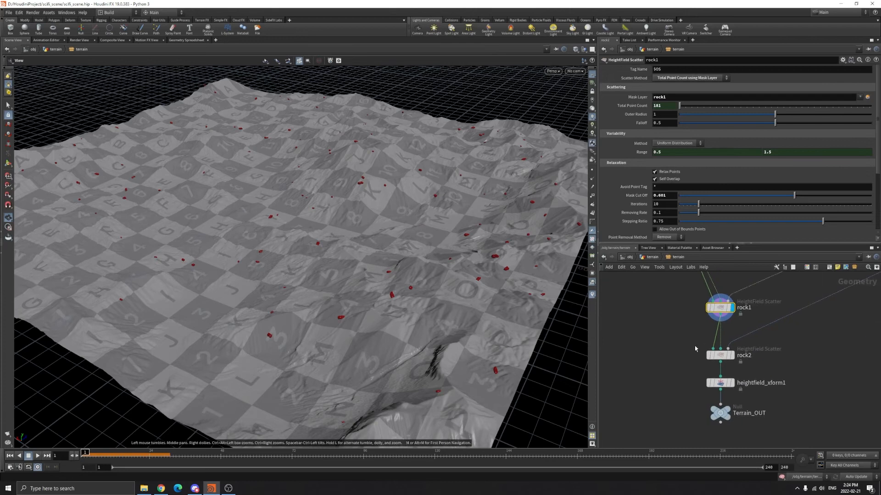
pyautogui.click(720, 355)
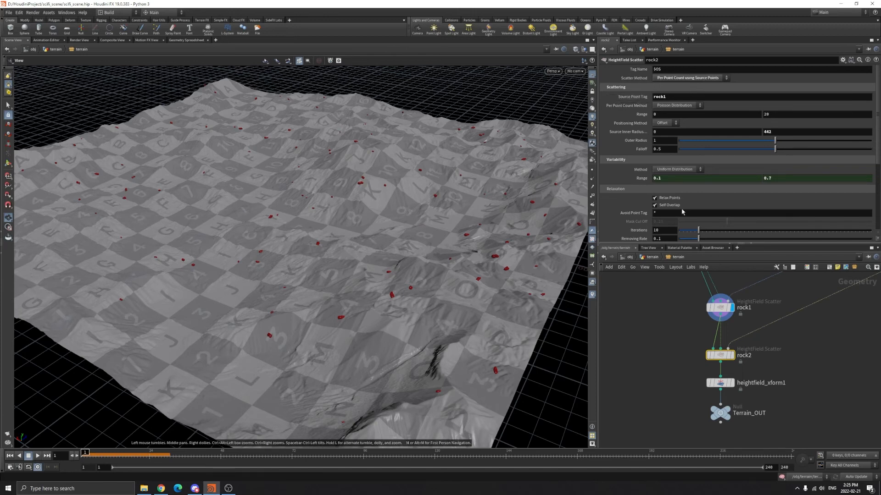
pyautogui.doubleClick(659, 97)
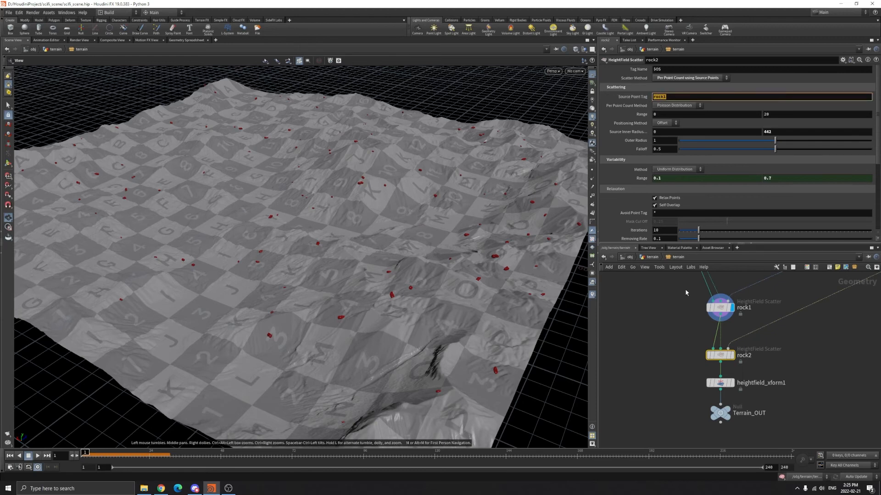
pyautogui.click(734, 309)
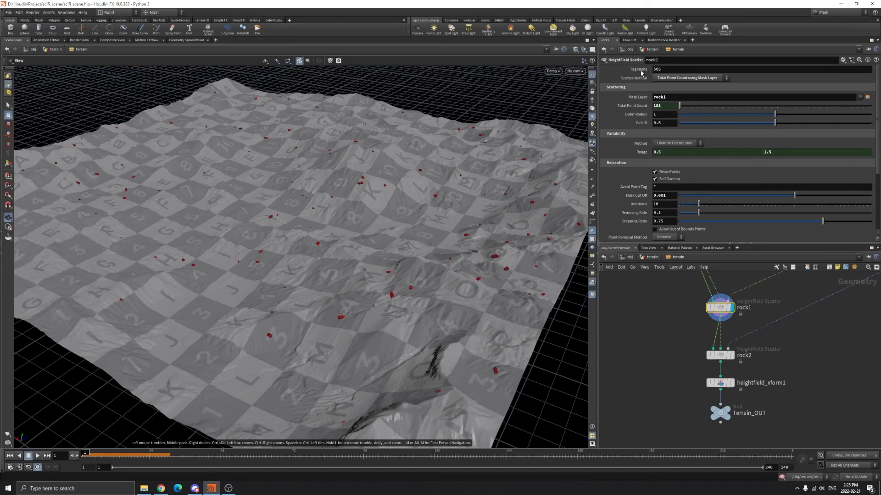
pyautogui.click(718, 356)
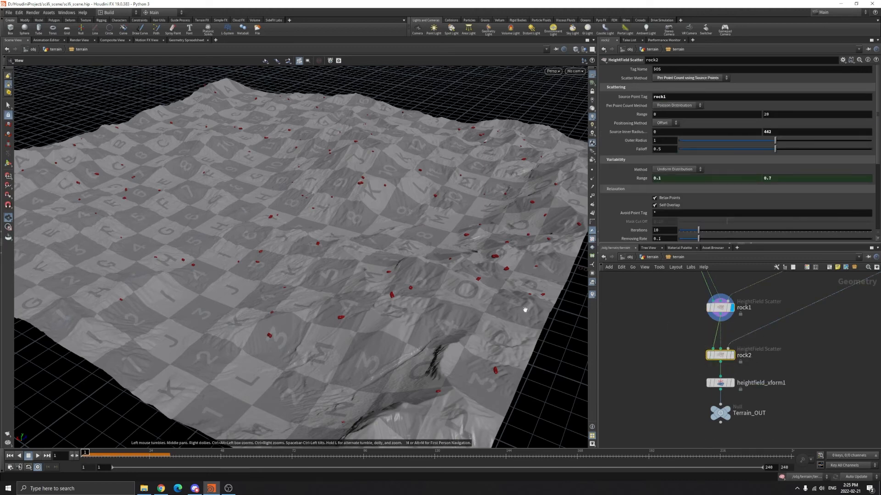
# - Examine the rock1 rocks up close on the terrain and review the available Scatter Method options of rock2
pyautogui.scroll(10, 401, 304)
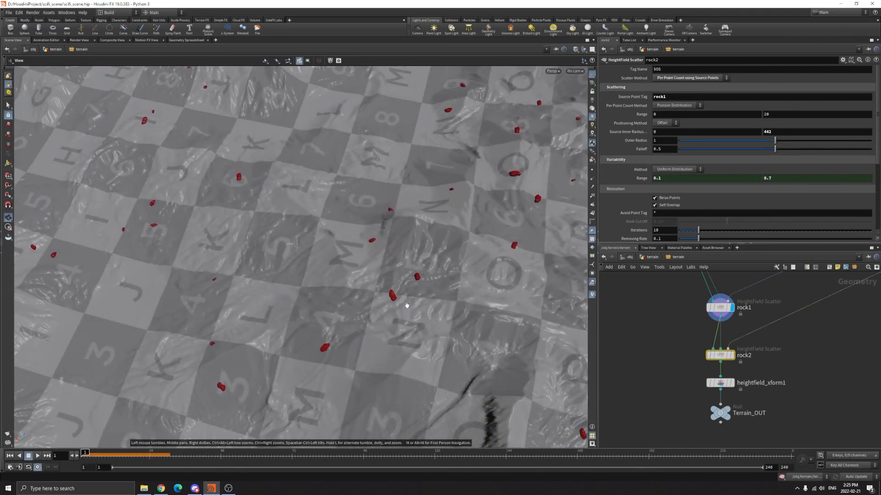
pyautogui.moveTo(526, 208); pyautogui.dragTo(383, 282)
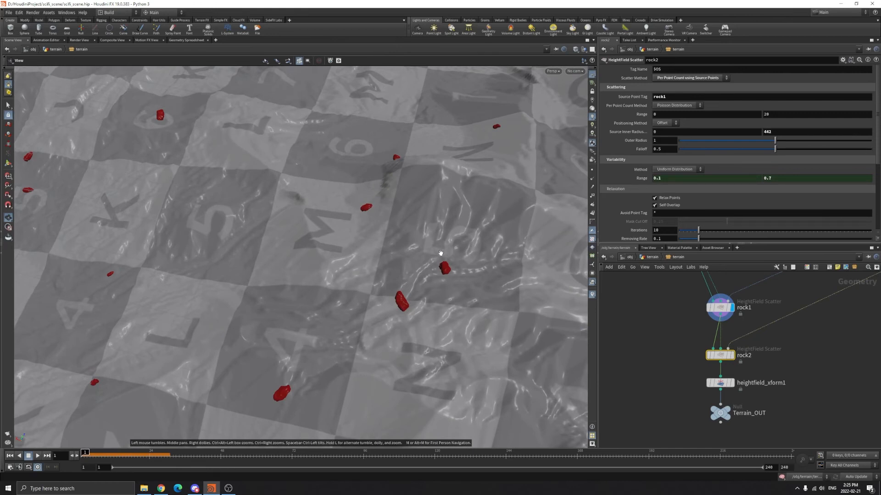
pyautogui.moveTo(403, 304); pyautogui.dragTo(406, 204)
pyautogui.moveTo(385, 317); pyautogui.dragTo(377, 291)
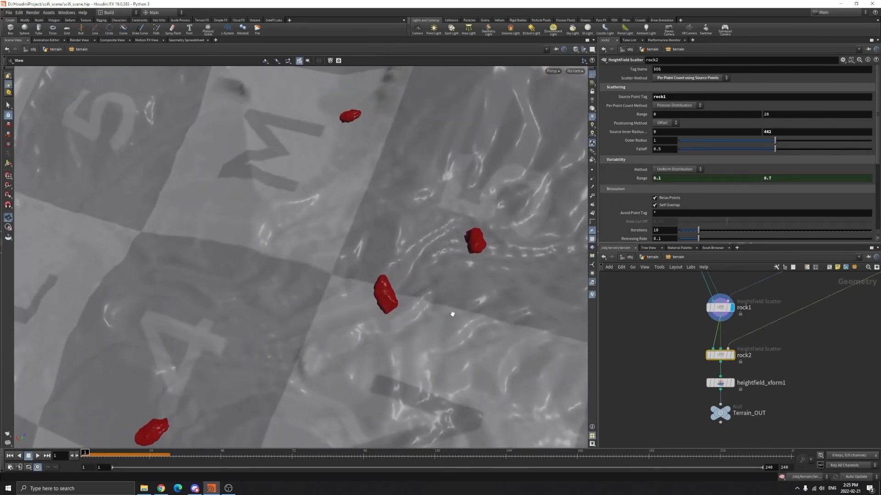
pyautogui.click(675, 79)
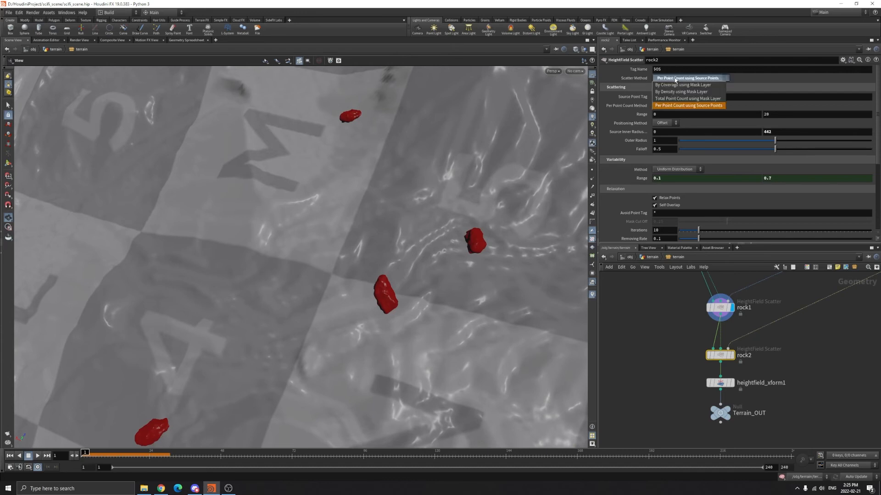
pyautogui.click(678, 79)
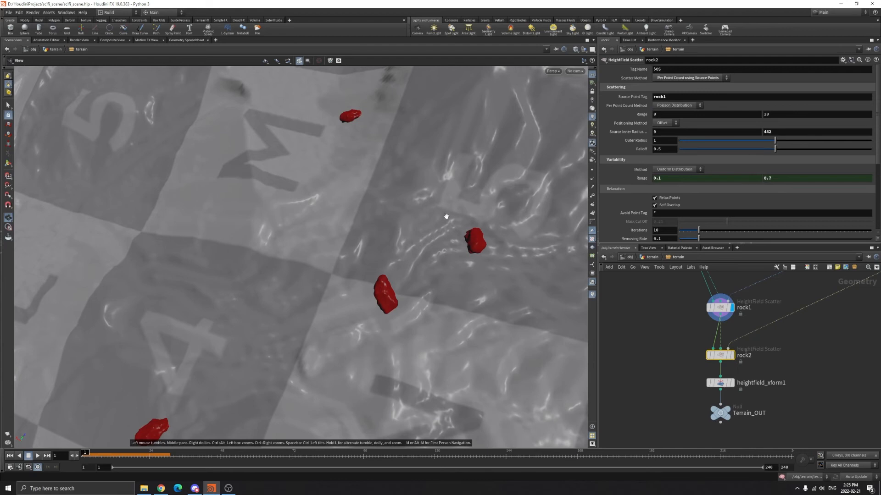
pyautogui.moveTo(472, 188); pyautogui.dragTo(420, 192)
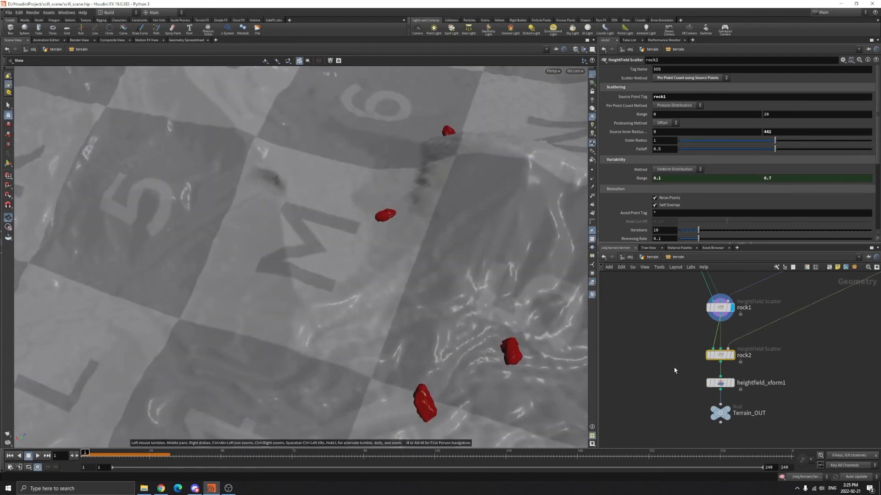
# - Display the rock2 scatter and examine how its small rocks are distributed around the rock1 rocks, up close and overall
pyautogui.click(733, 355)
pyautogui.moveTo(444, 254); pyautogui.dragTo(265, 297)
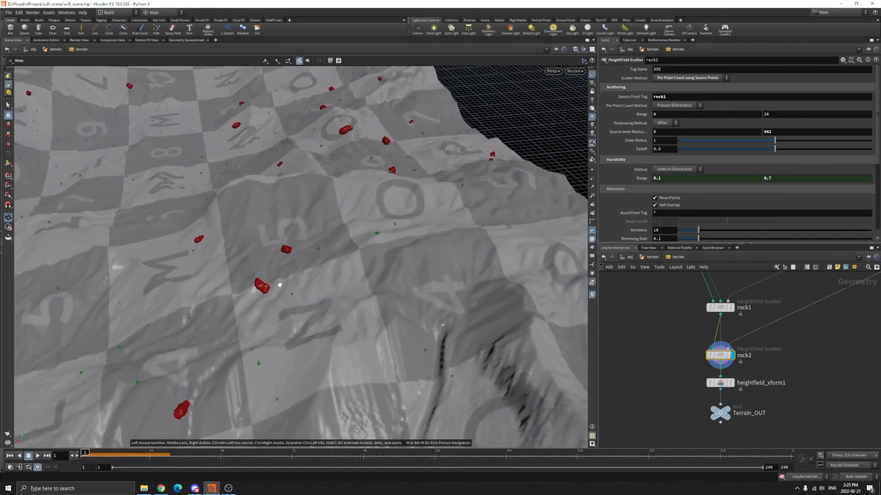
pyautogui.moveTo(256, 263); pyautogui.dragTo(330, 289, button='middle')
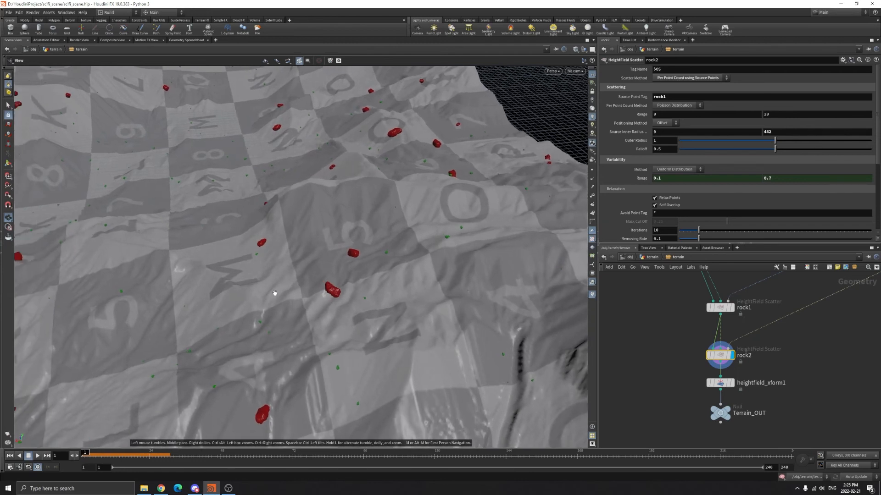
pyautogui.scroll(-6, 422, 293)
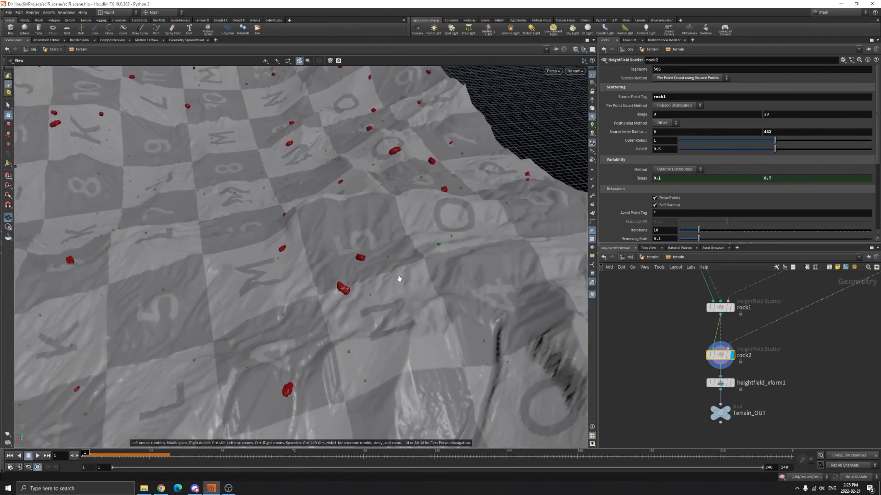
pyautogui.press('r')
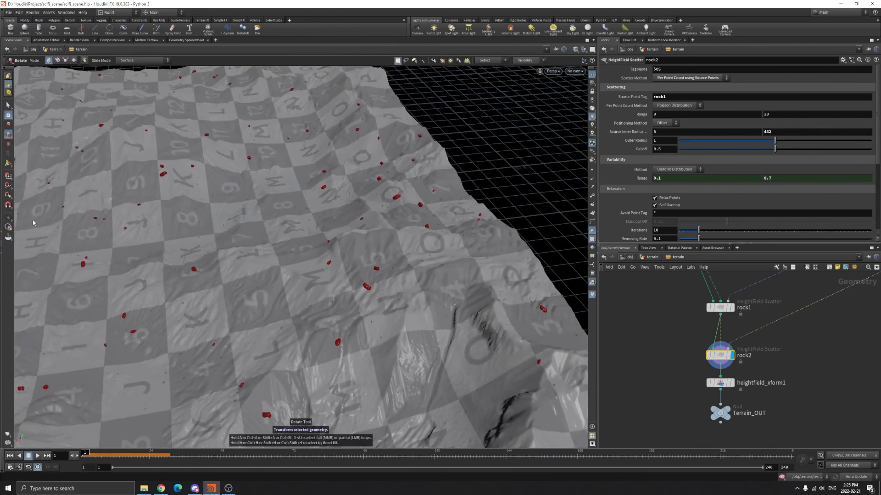
pyautogui.press('Escape')
pyautogui.moveTo(161, 202); pyautogui.dragTo(326, 265)
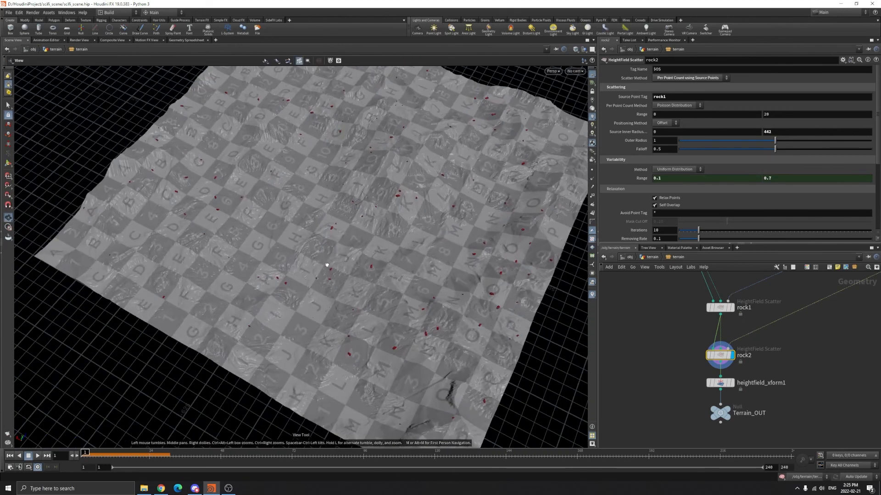
# - Select heightfield_xform1, examine its scaling settings, and compare its displayed result with the rock2 output
pyautogui.click(720, 383)
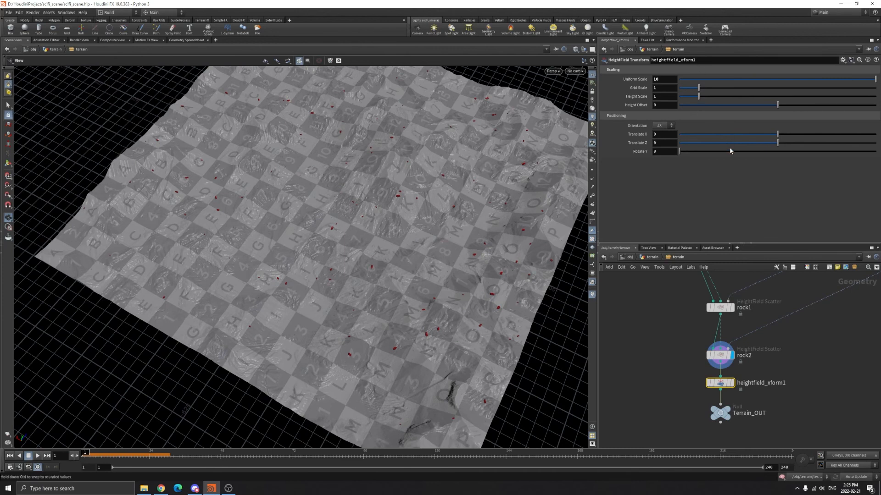
pyautogui.scroll(-6, 359, 308)
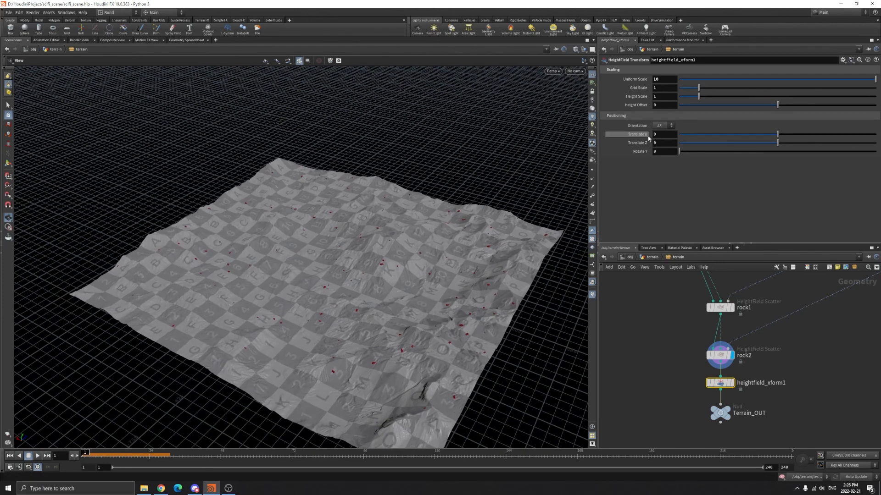
pyautogui.click(730, 383)
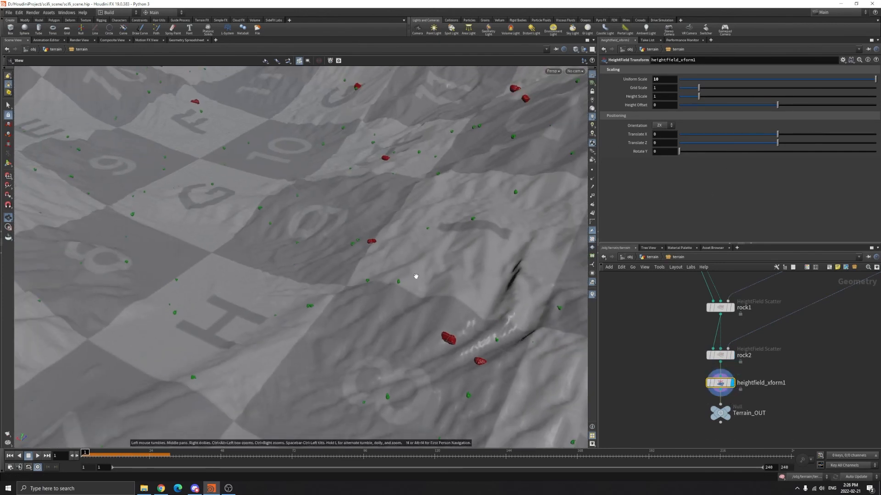
pyautogui.press('f')
pyautogui.moveTo(418, 275); pyautogui.dragTo(430, 237)
pyautogui.click(732, 356)
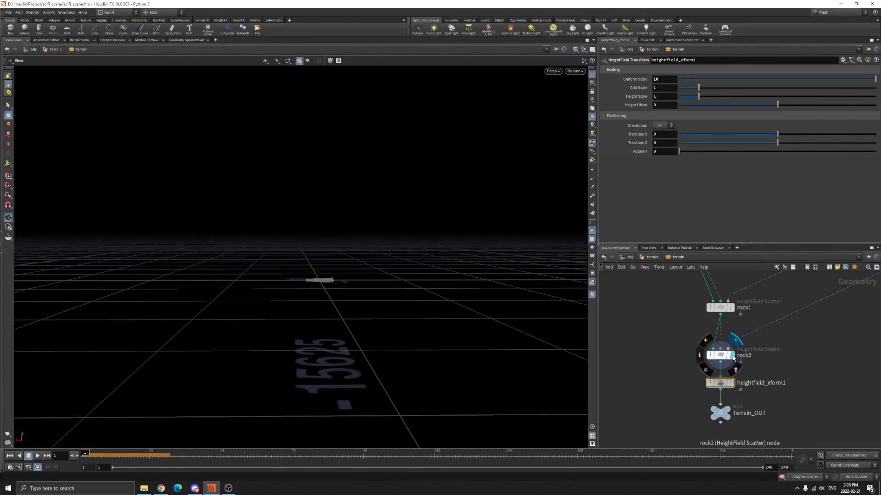
pyautogui.click(733, 383)
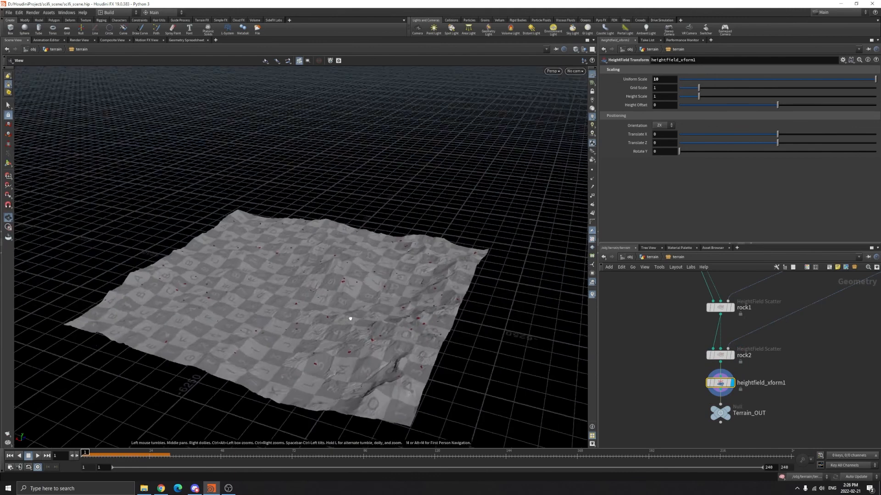
# - Add a Transform node beside heightfield_xform1 and connect it to the output of rock2
pyautogui.moveTo(684, 374); pyautogui.dragTo(776, 400)
pyautogui.press('Tab')
pyautogui.write('transform')
pyautogui.press('Return')
pyautogui.click(640, 387)
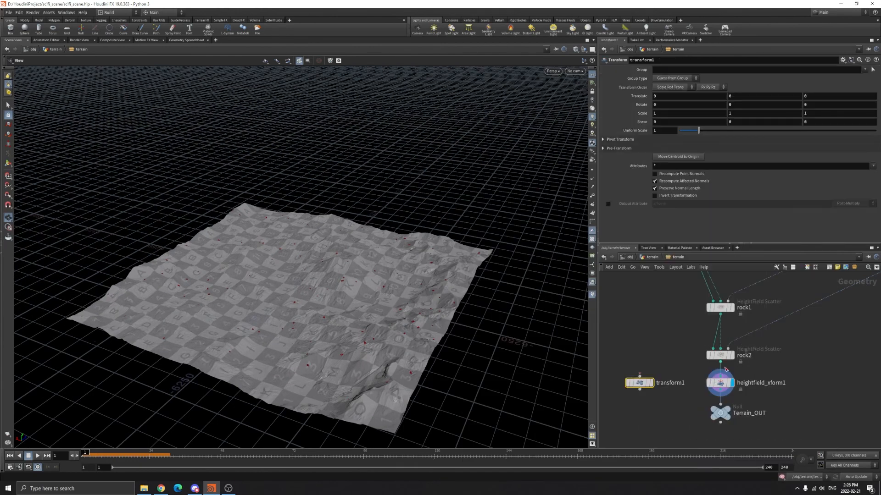
# - Set transform1's Uniform Scale to 10 to match heightfield_xform1, and display it to inspect the terrain and rocks
pyautogui.click(710, 384)
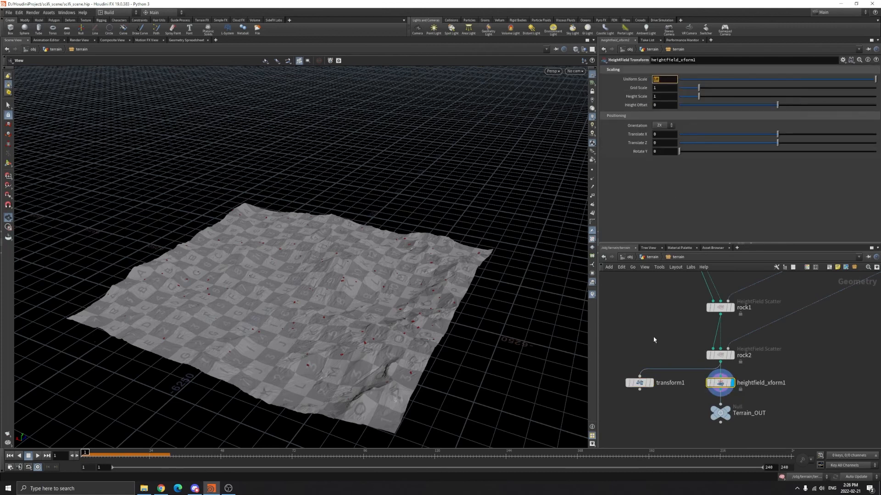
pyautogui.moveTo(618, 379); pyautogui.dragTo(670, 417)
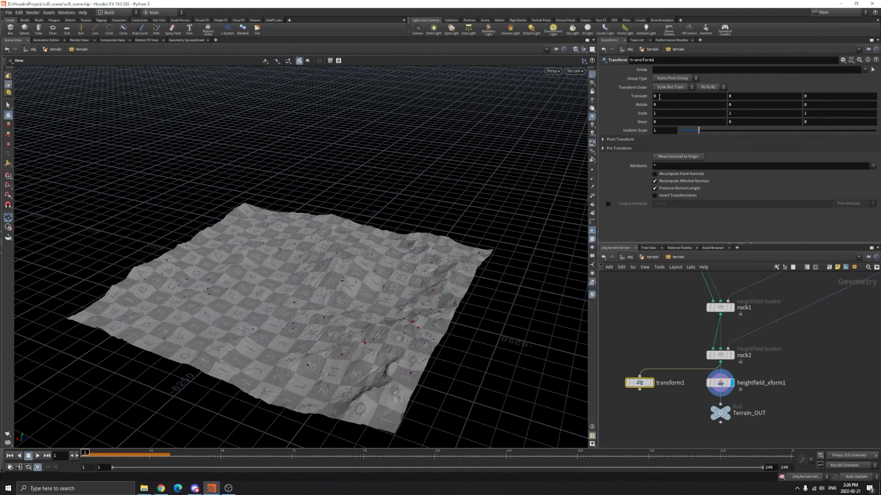
pyautogui.click(662, 131)
pyautogui.write('10')
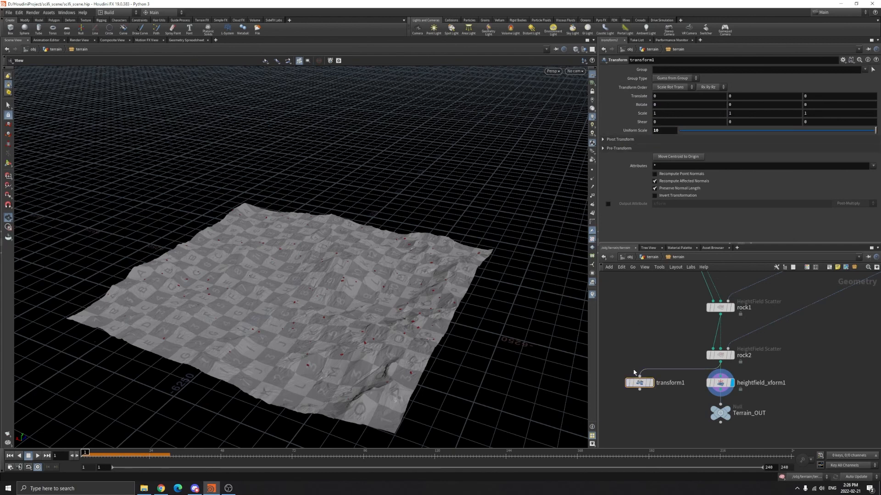
pyautogui.click(651, 382)
pyautogui.scroll(8, 374, 340)
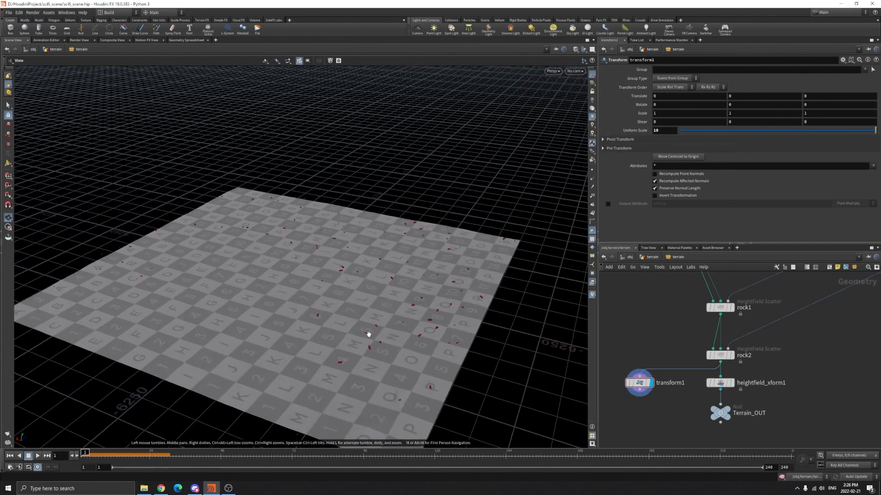
pyautogui.moveTo(386, 351); pyautogui.dragTo(429, 258)
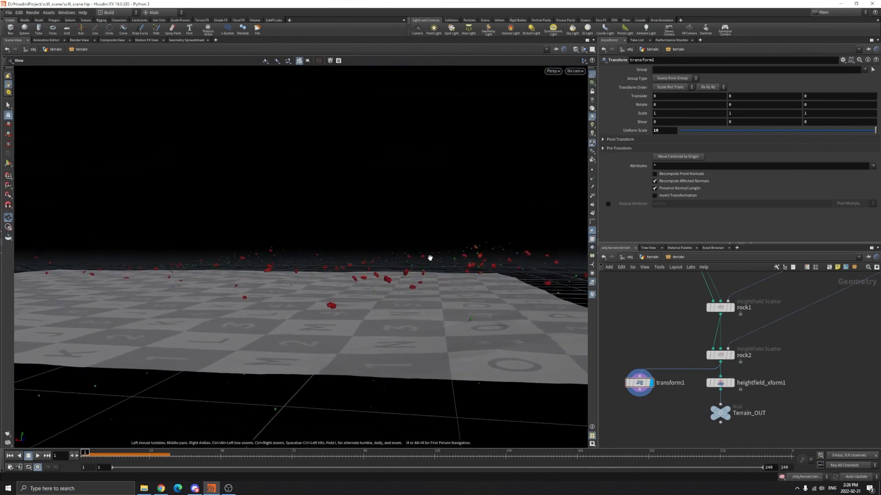
# - Reduce transform1's Uniform Scale to 0.39 and frame the terrain to inspect the effect on its height
pyautogui.moveTo(608, 353); pyautogui.dragTo(656, 399)
pyautogui.moveTo(729, 132); pyautogui.dragTo(687, 130)
pyautogui.press('f')
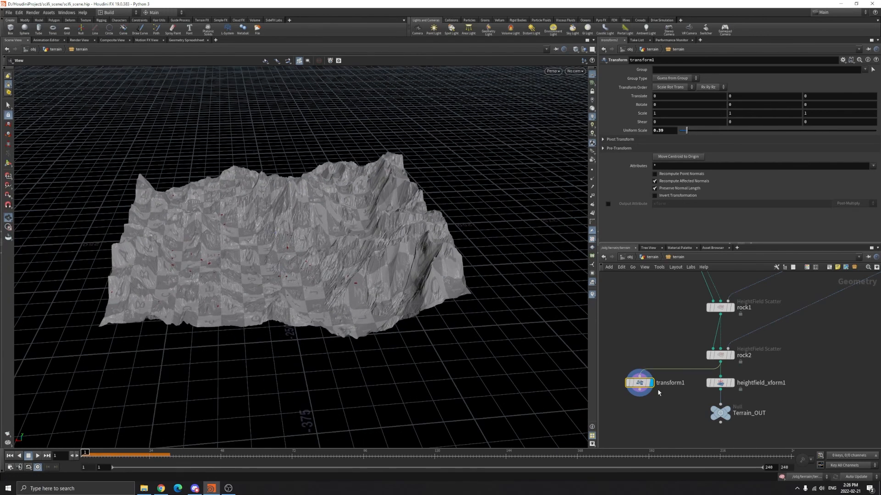
# - Delete transform1 and display rock2 again to examine the unscaled terrain and its rocks
pyautogui.click(732, 355)
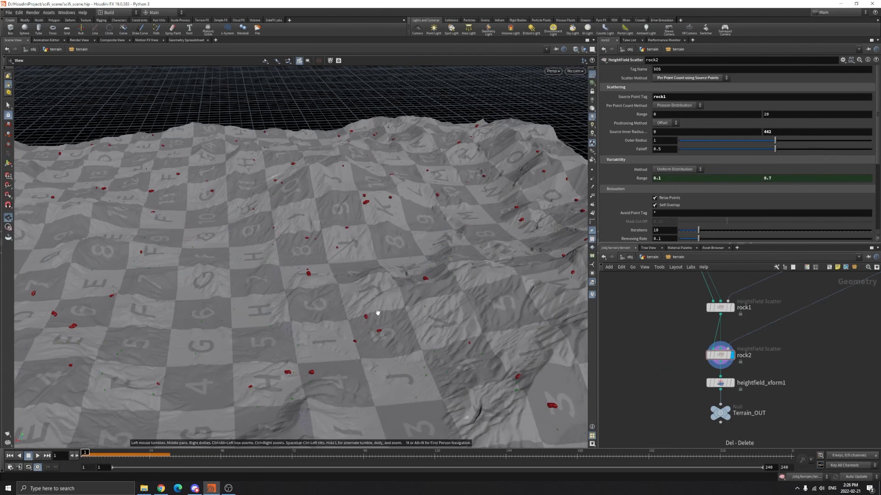
pyautogui.scroll(5, 383, 291)
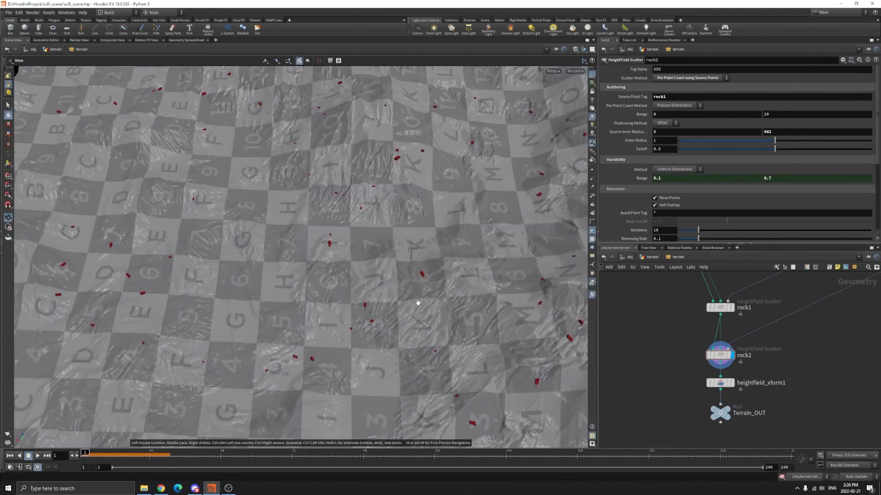
pyautogui.scroll(1, 404, 324)
pyautogui.scroll(-6, 404, 323)
# - Display heightfield_xform1 and examine the scaled terrain with its scattered rocks from several angles
pyautogui.click(729, 383)
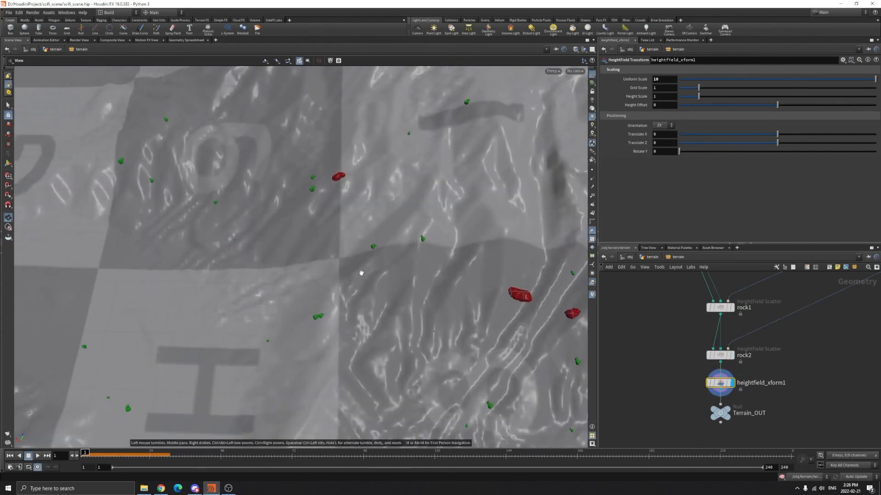
pyautogui.press('f')
pyautogui.scroll(1, 406, 295)
pyautogui.moveTo(436, 338); pyautogui.dragTo(364, 281)
pyautogui.moveTo(408, 365); pyautogui.dragTo(389, 310, button='middle')
pyautogui.moveTo(389, 311); pyautogui.dragTo(604, 303, button='right')
pyautogui.moveTo(382, 278); pyautogui.dragTo(406, 299)
pyautogui.moveTo(407, 298); pyautogui.dragTo(384, 232, button='middle')
pyautogui.moveTo(383, 232); pyautogui.dragTo(389, 279, button='right')
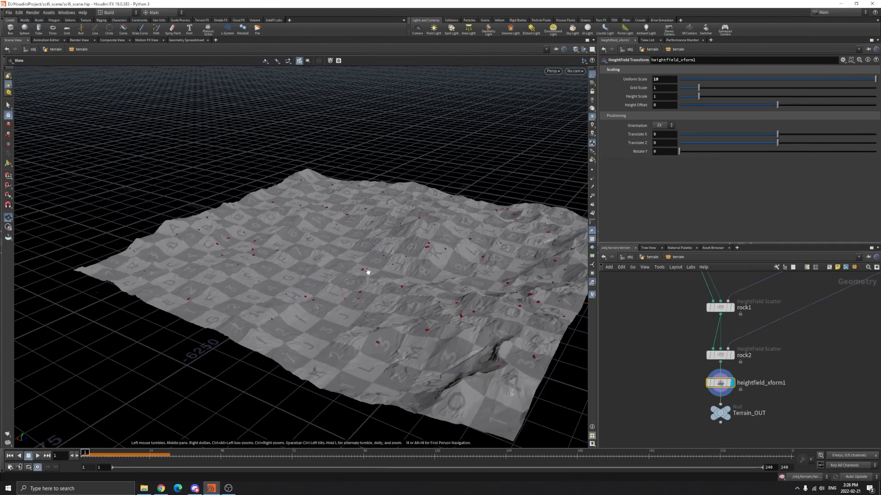
# - Display the Terrain_OUT null and look over the whole terrain network back up to its first nodes
pyautogui.click(721, 412)
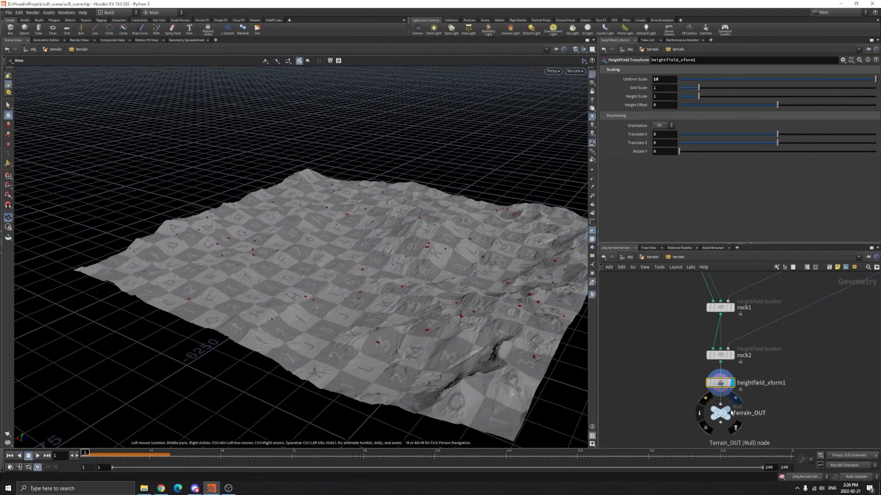
pyautogui.moveTo(415, 316); pyautogui.dragTo(390, 317)
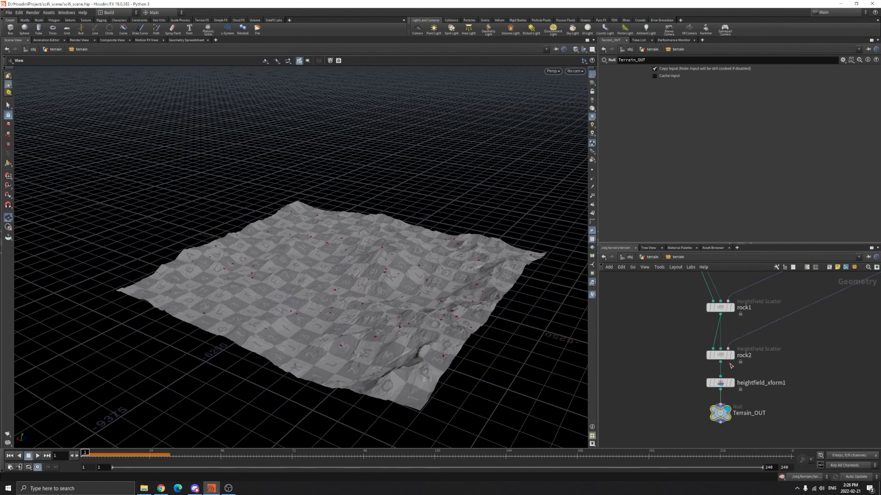
pyautogui.scroll(-5, 692, 329)
pyautogui.scroll(4, 672, 334)
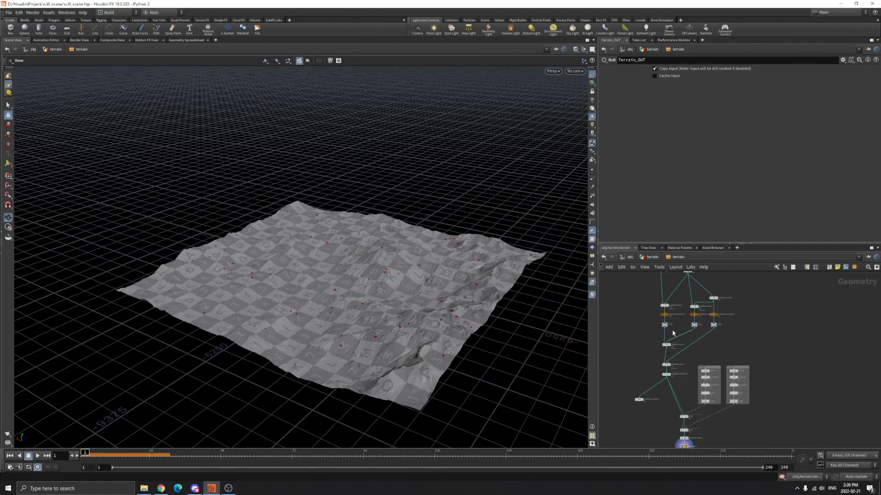
pyautogui.scroll(-5, 643, 331)
pyautogui.scroll(5, 657, 305)
pyautogui.moveTo(642, 289); pyautogui.dragTo(662, 353, button='middle')
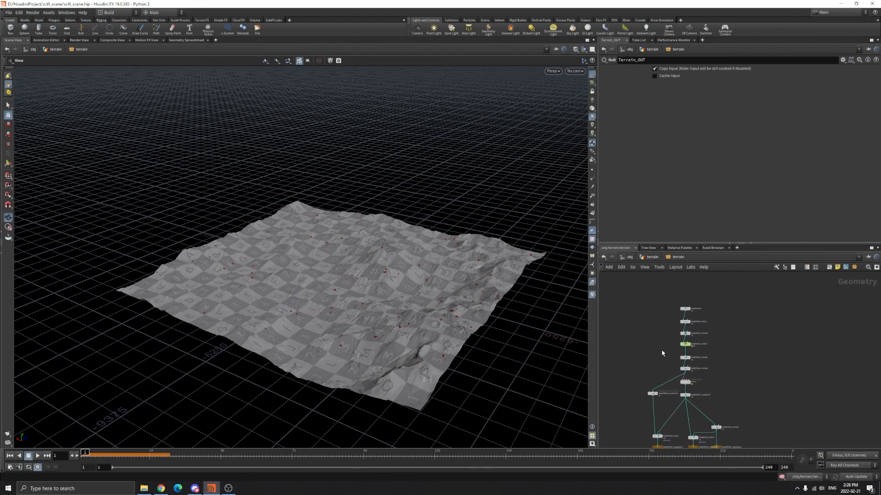